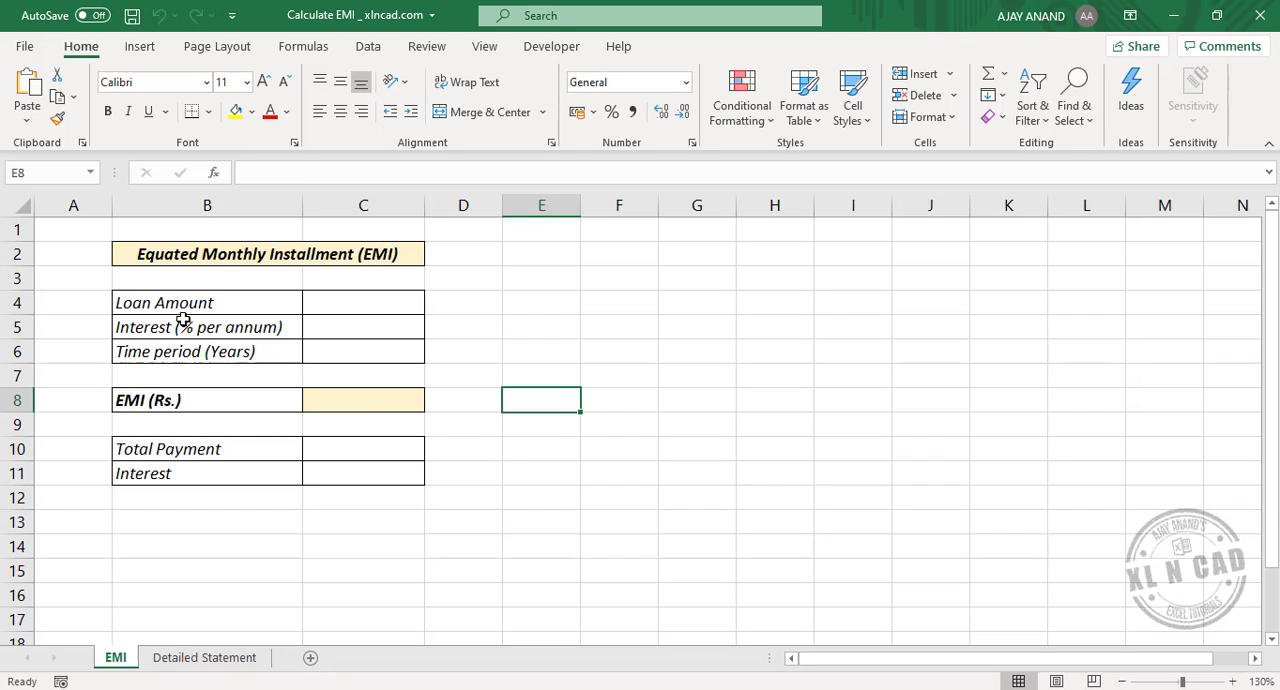
Step: Enter 500000 as the loan amount in cell C4
left_click(363, 303)
type("5,00,0")
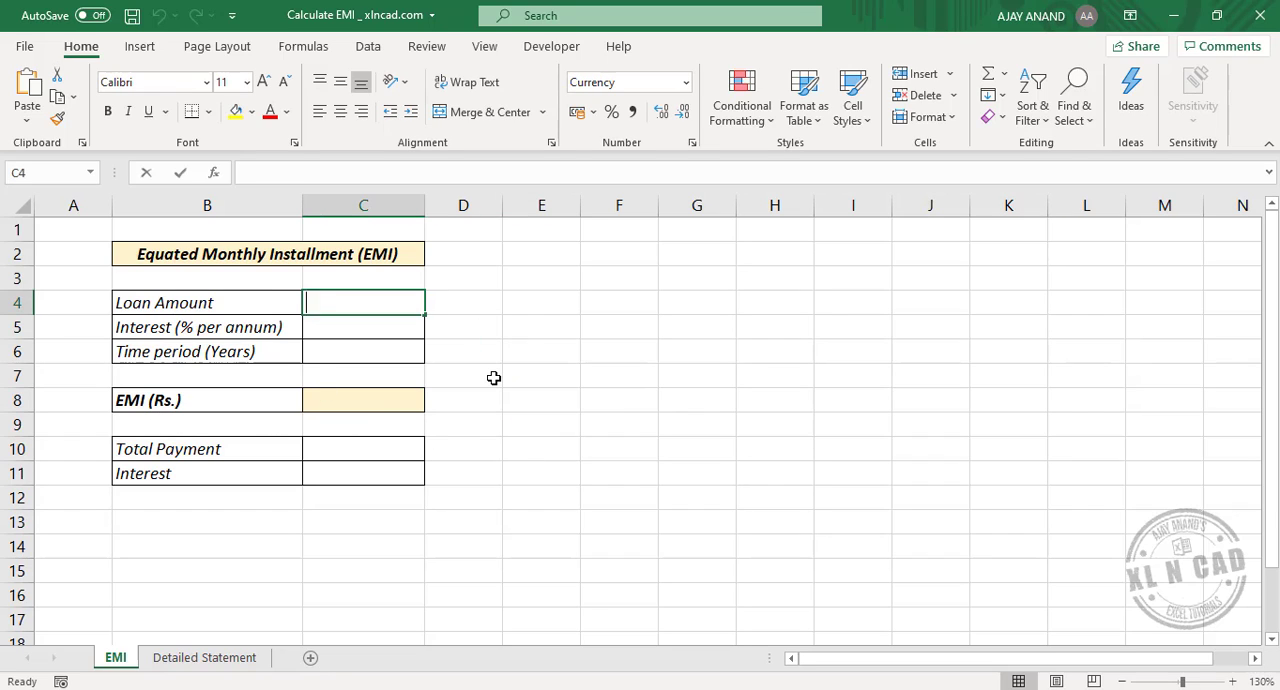
type("00000")
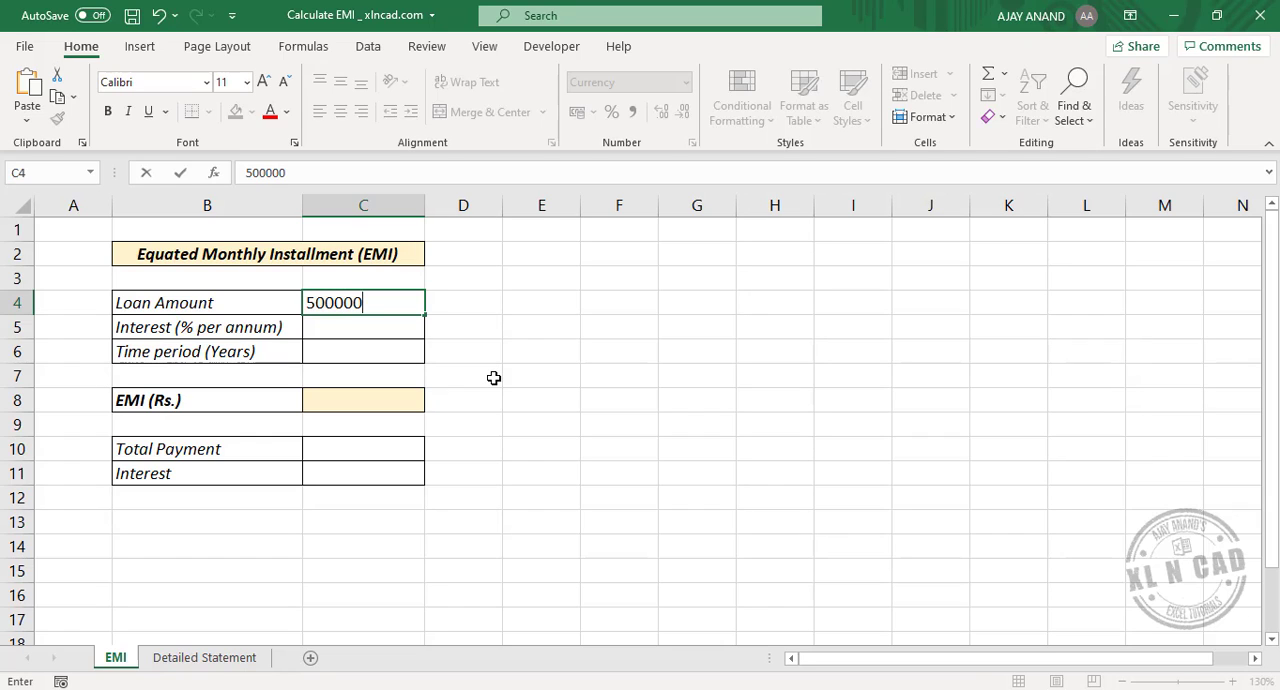
key("Return")
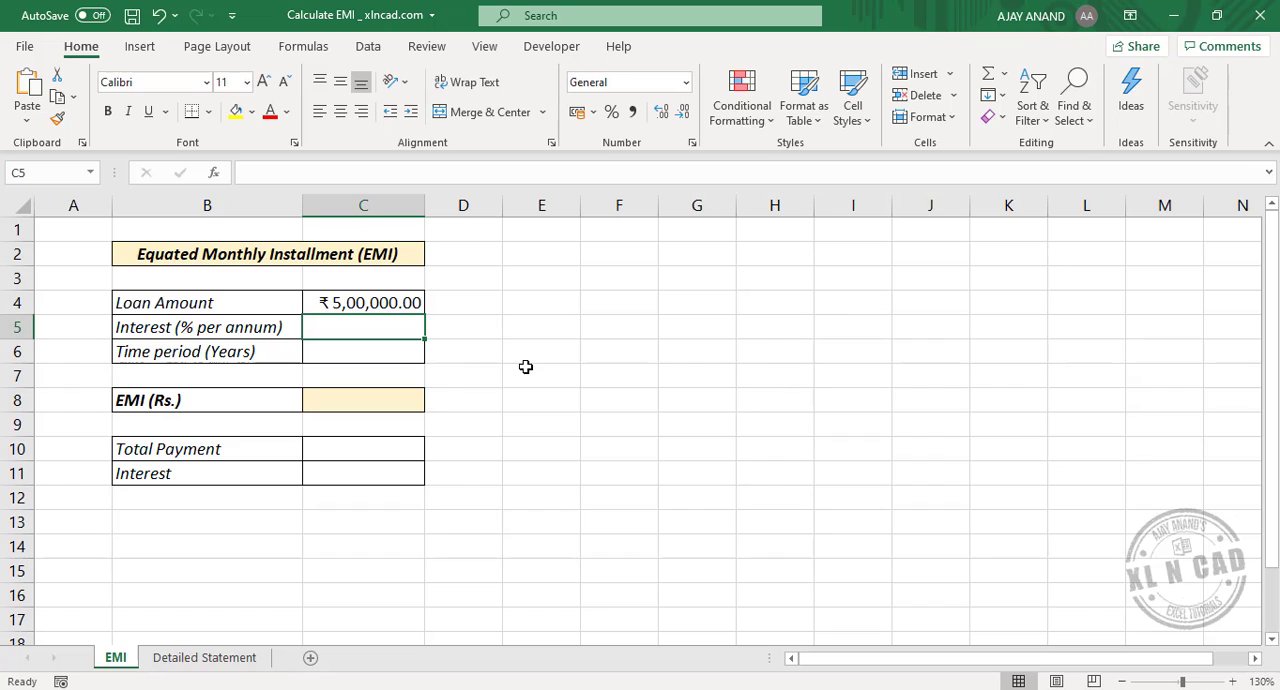
Step: Enter an annual interest of 8% in C5 and a time period of 3 years in C6
type("8%")
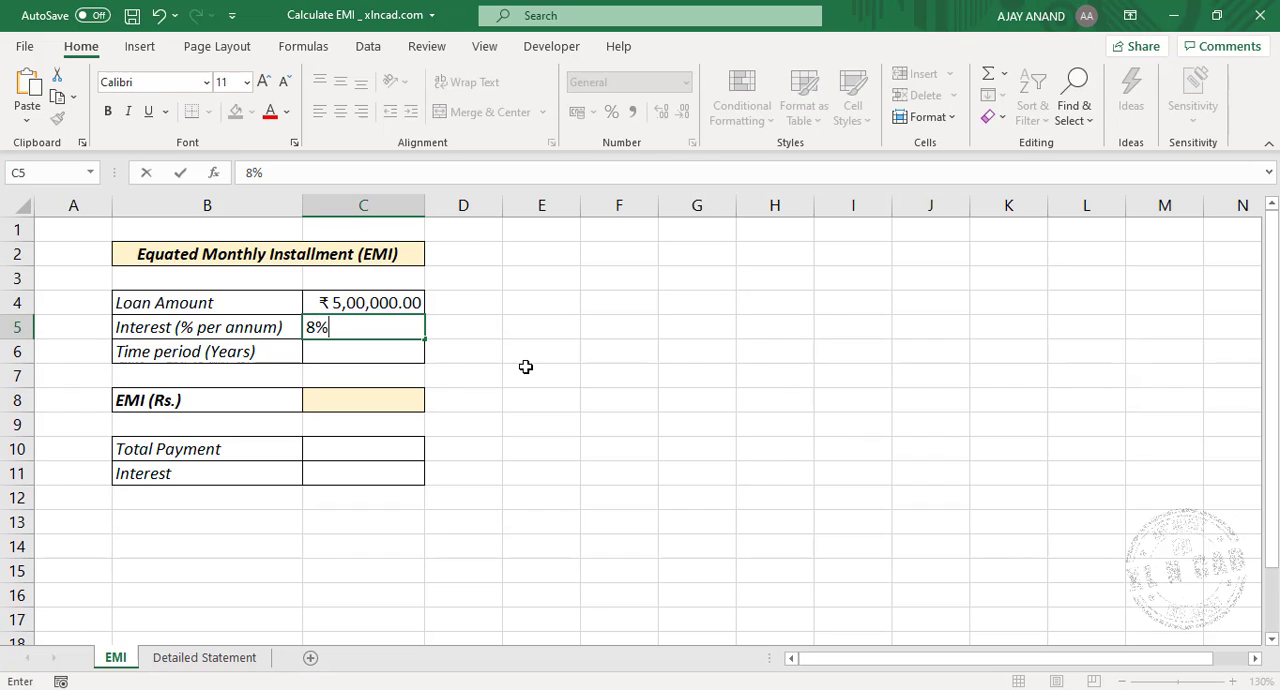
key("Return")
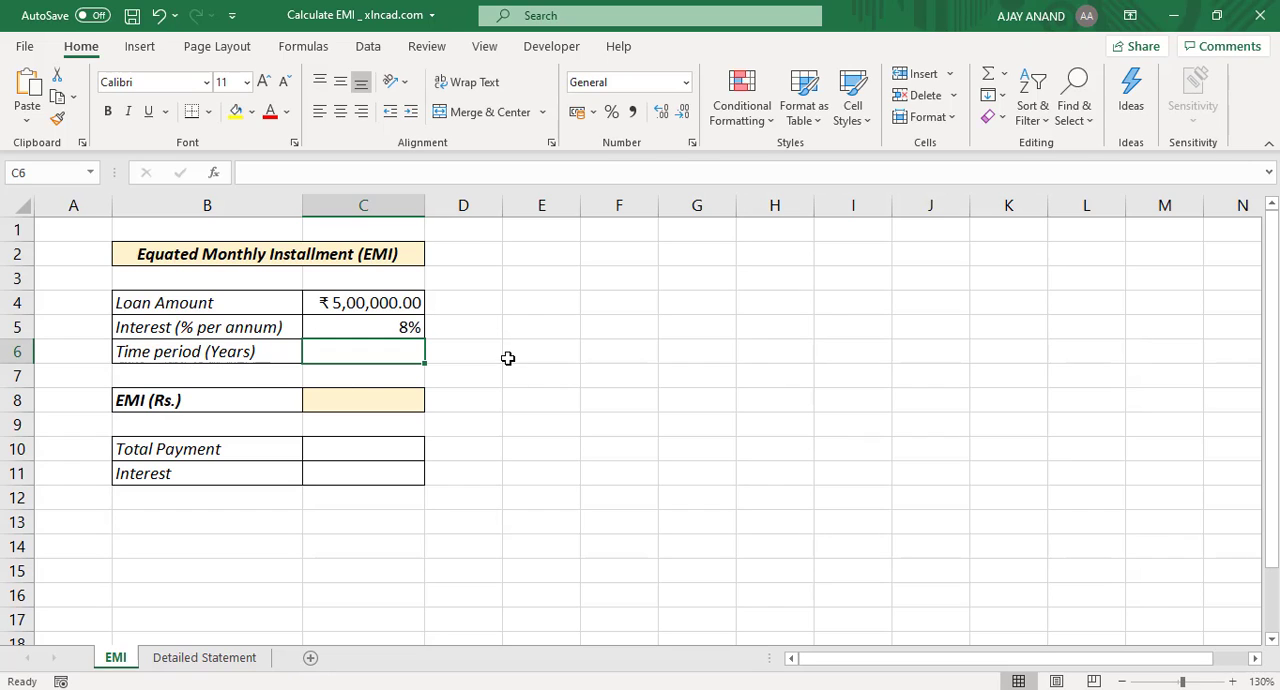
type("3")
key("Return")
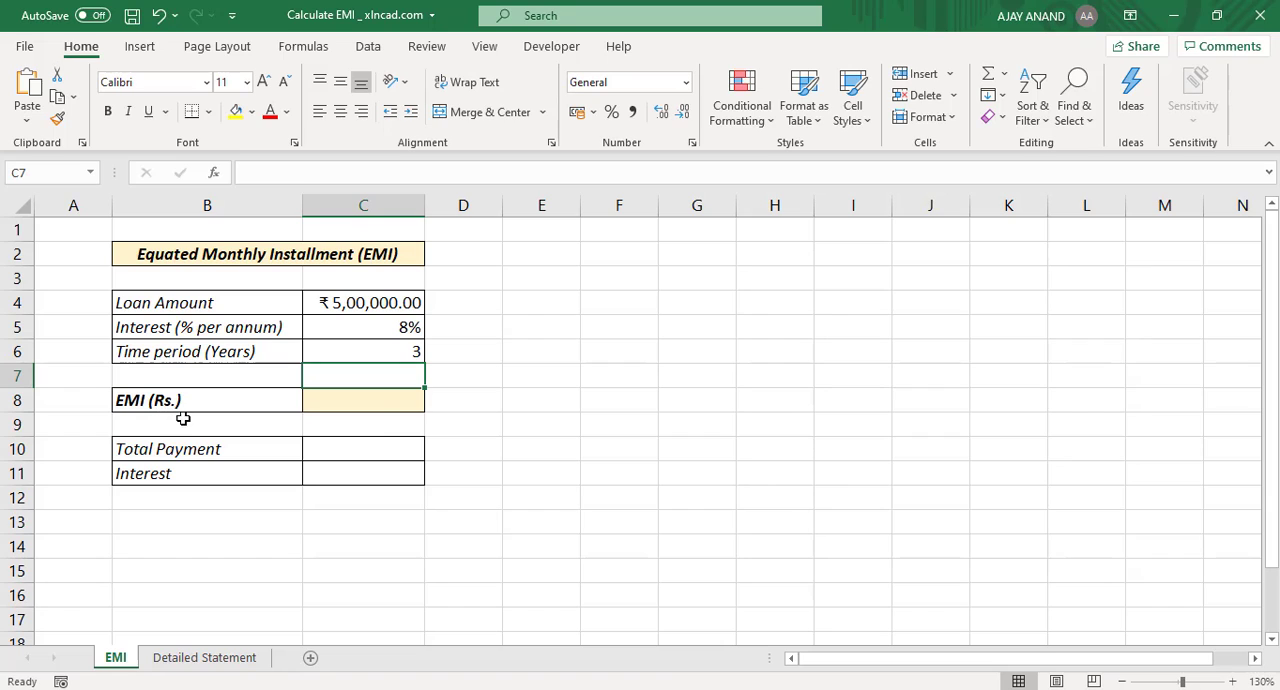
Step: Start a PMT function in the EMI cell C8 and set its Rate argument to C5/12 through the function arguments
left_click(382, 398)
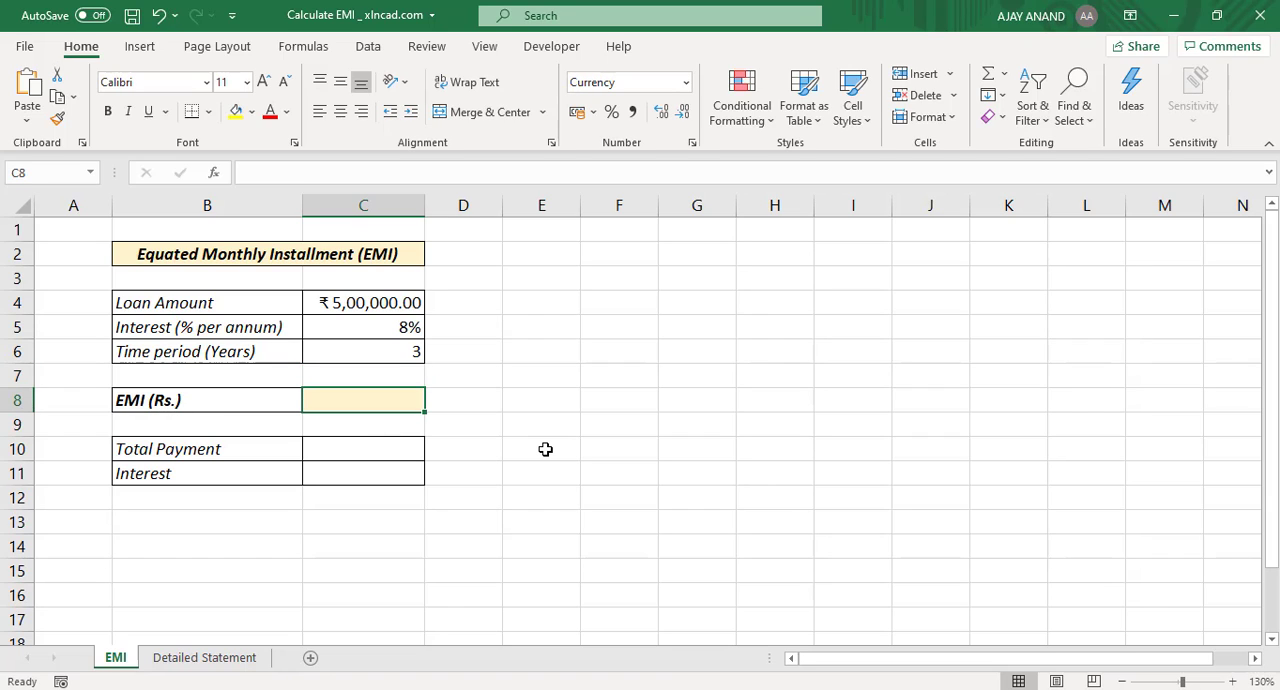
type("=")
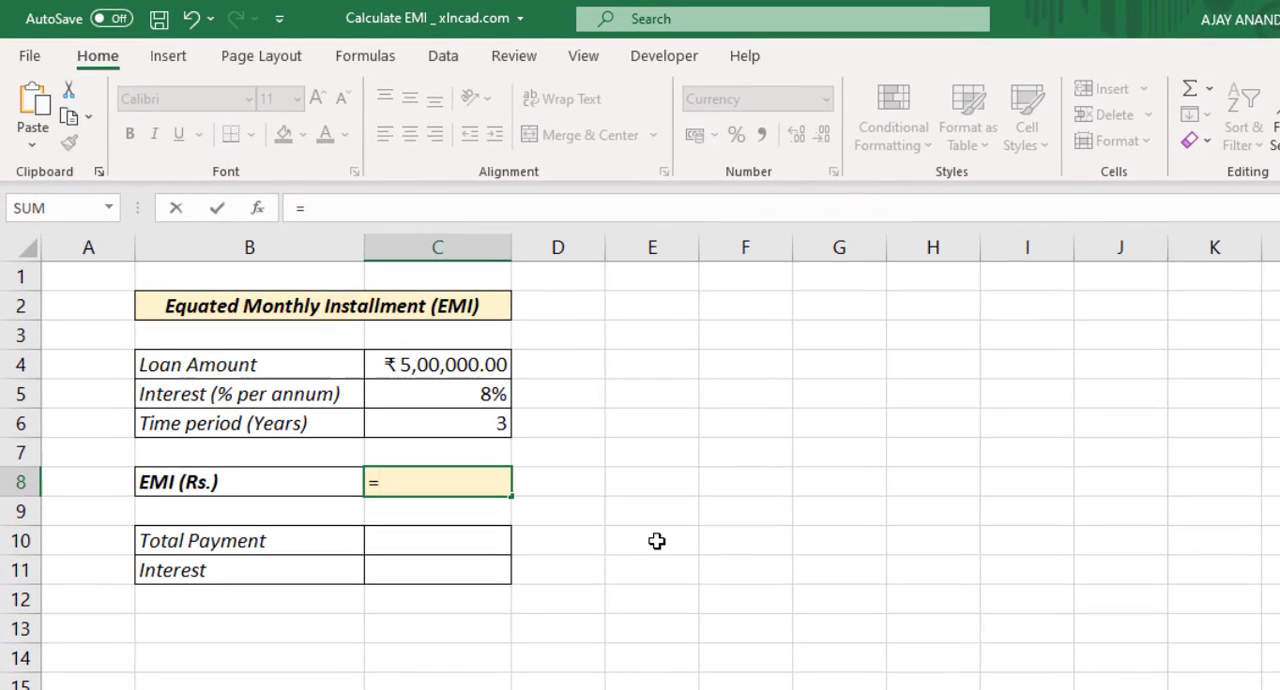
type("PMT")
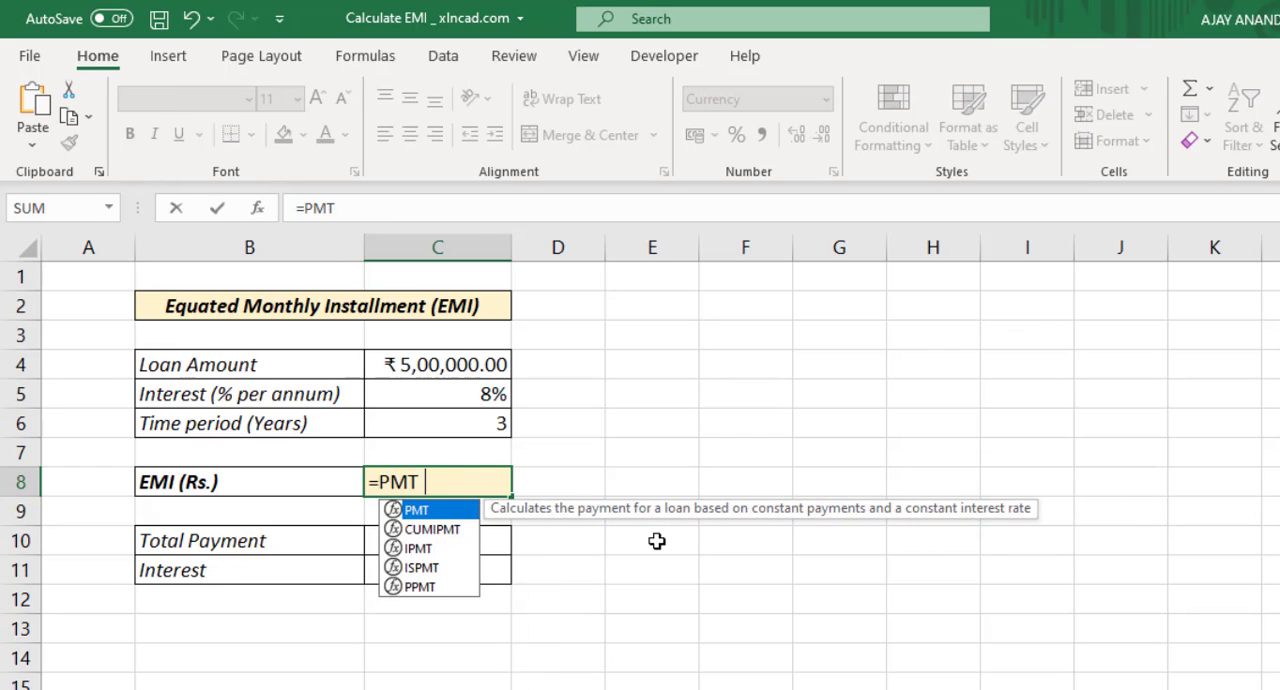
type("(")
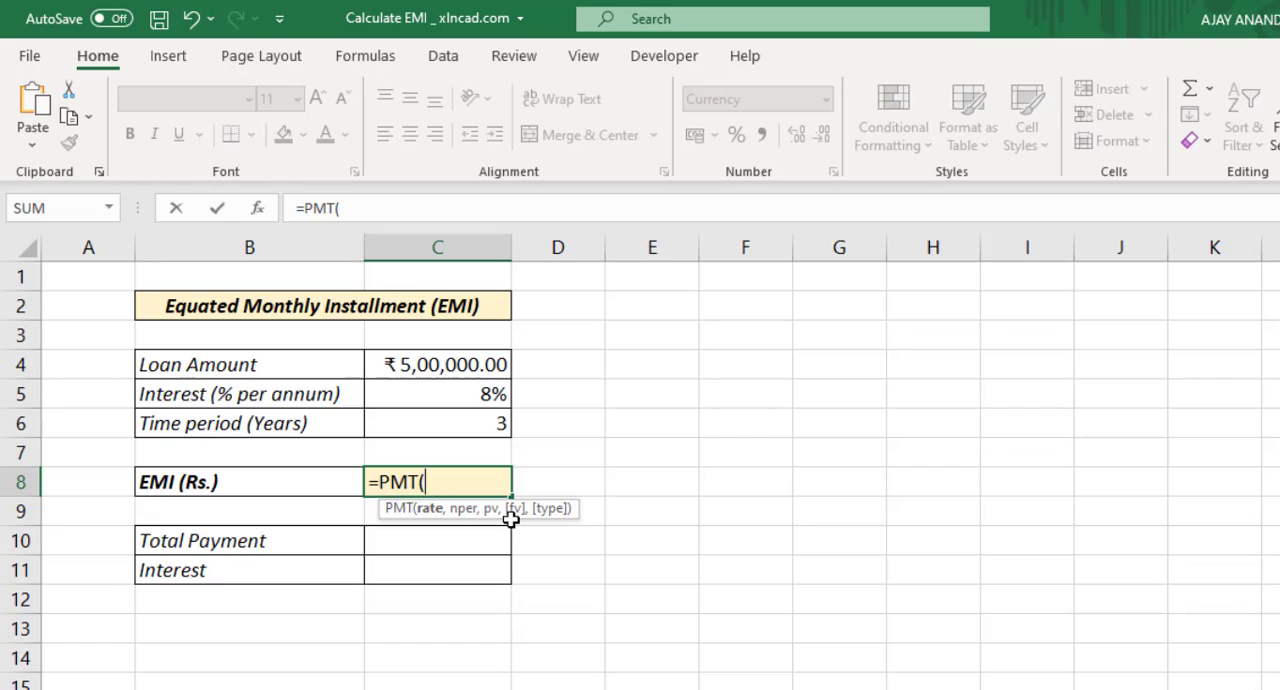
left_click(258, 212)
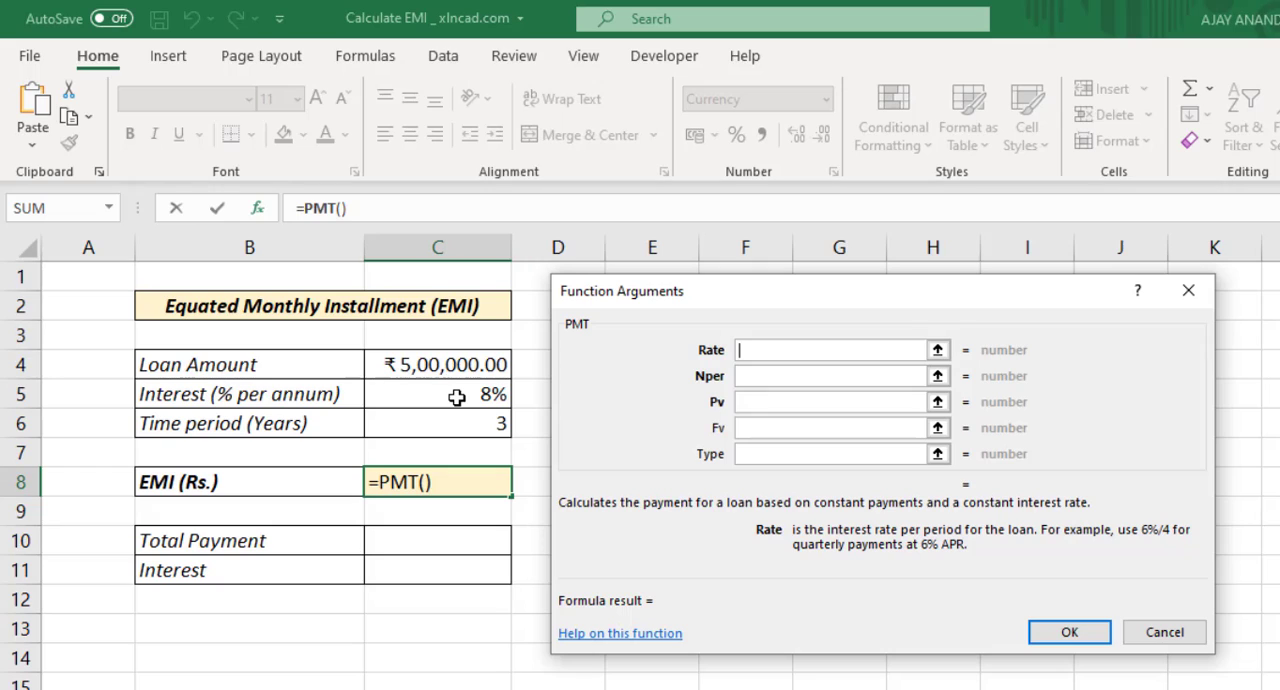
left_click(456, 397)
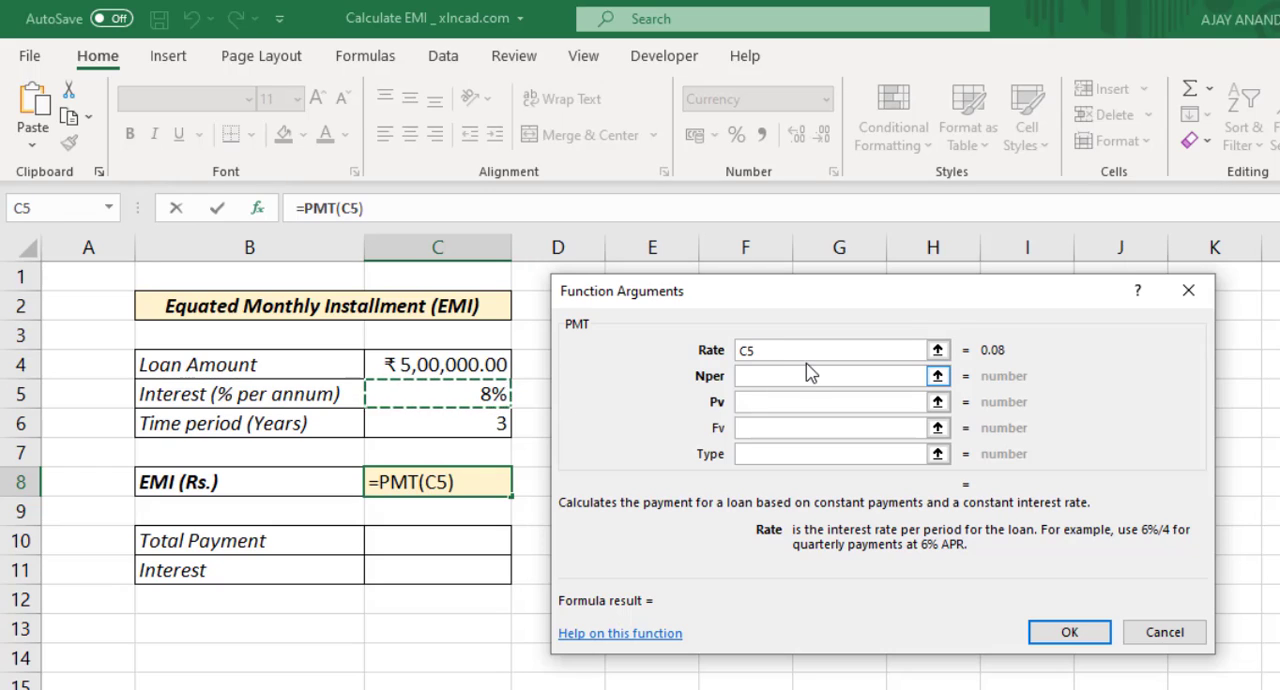
type("/")
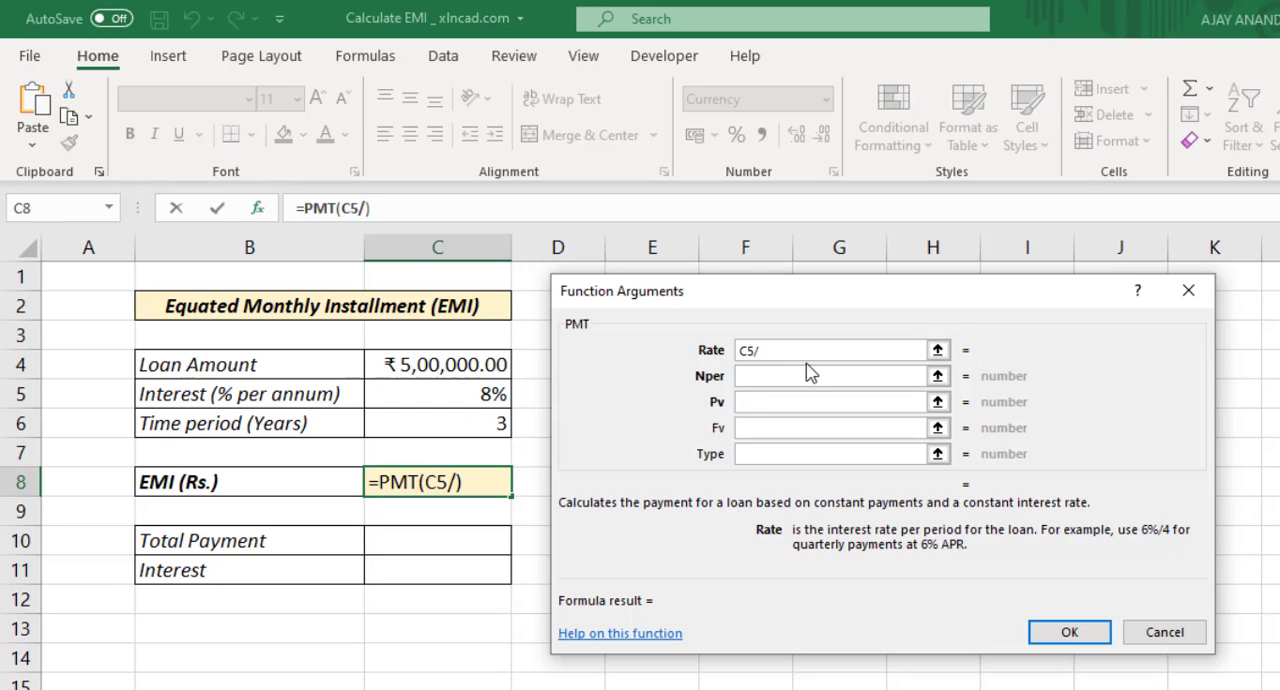
type("12")
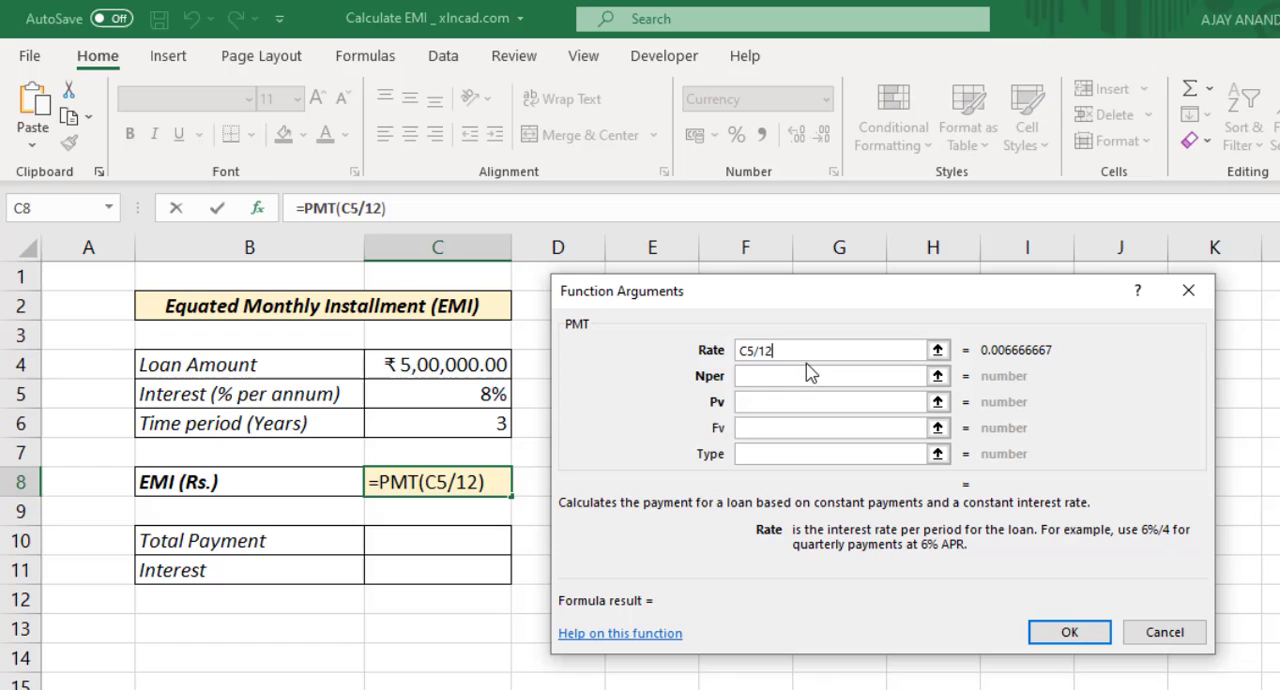
Step: Set the Nper argument of the PMT function to C6*12
left_click(752, 377)
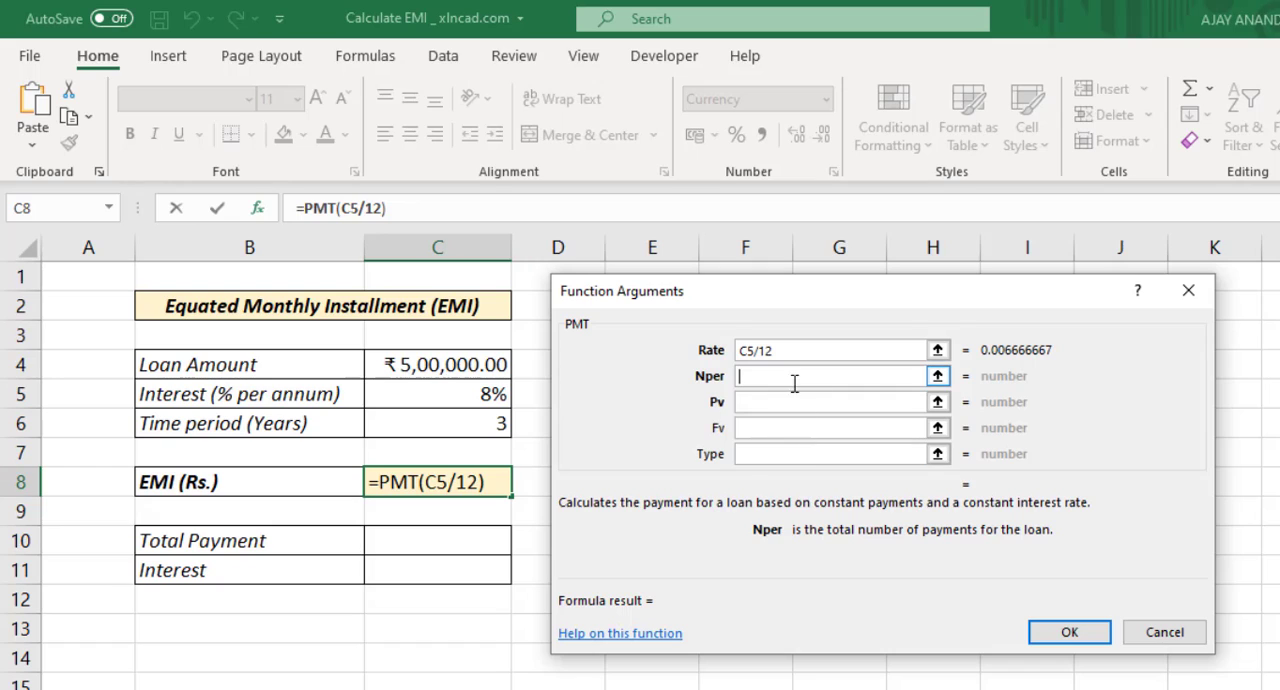
left_click(475, 430)
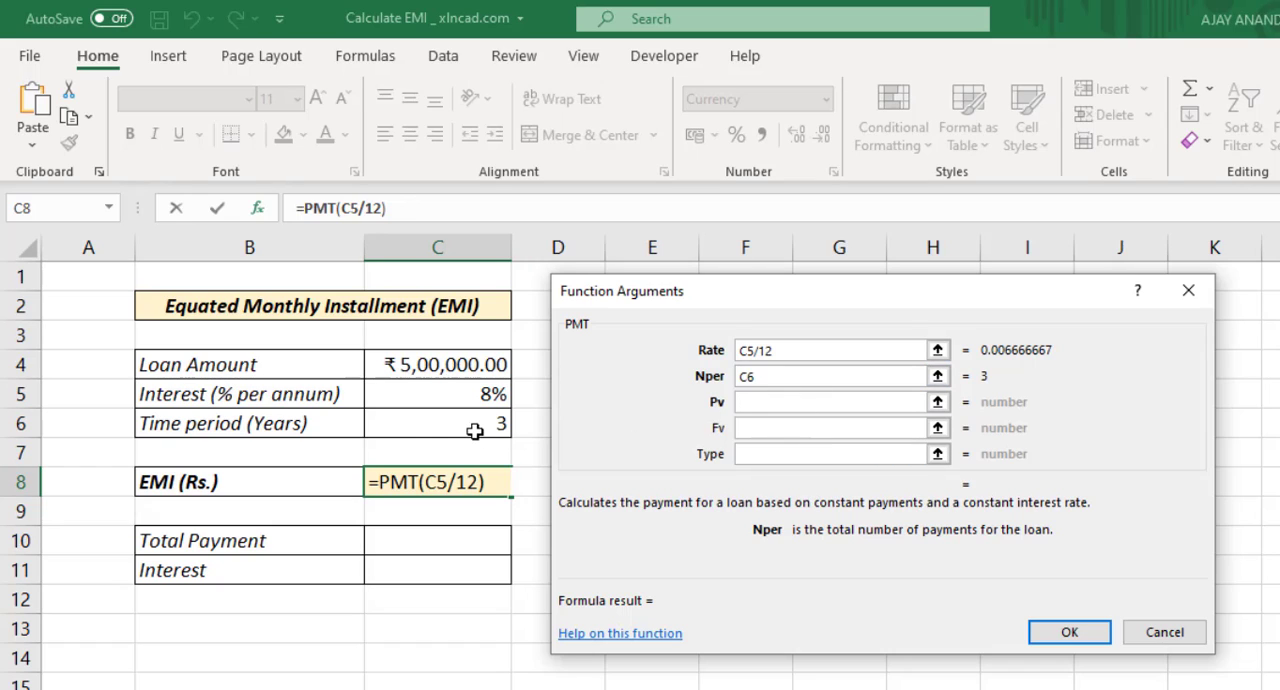
type("*")
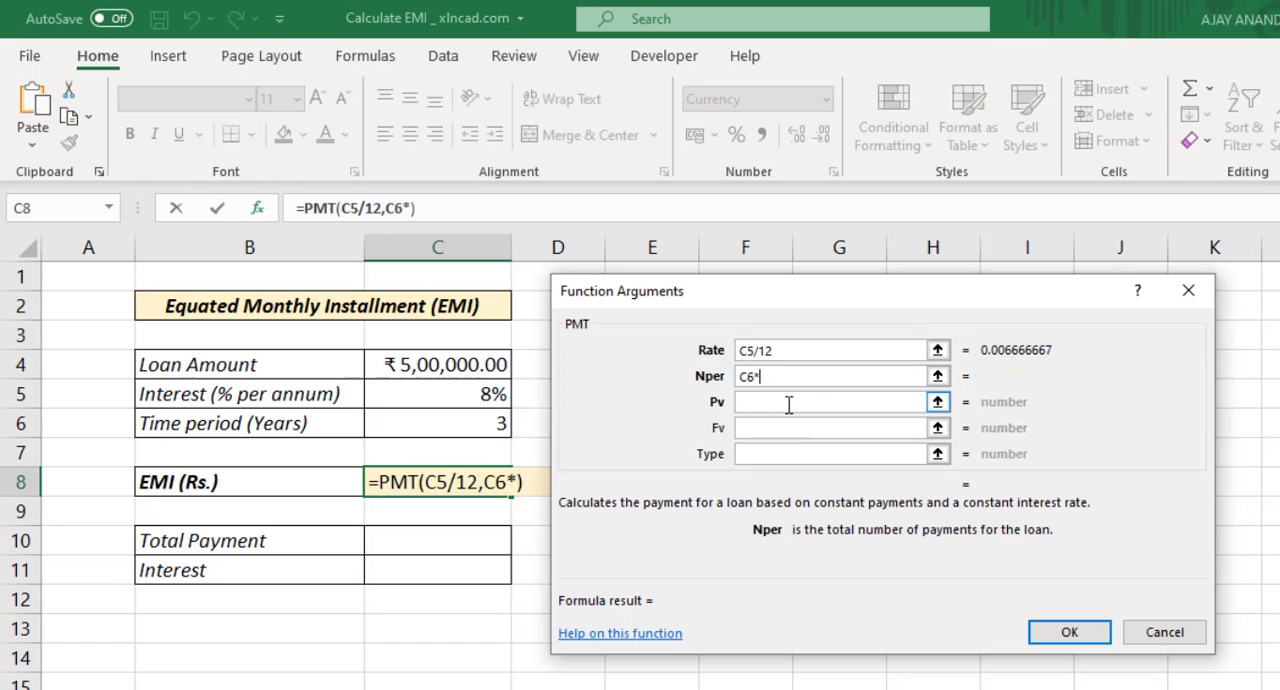
type("12")
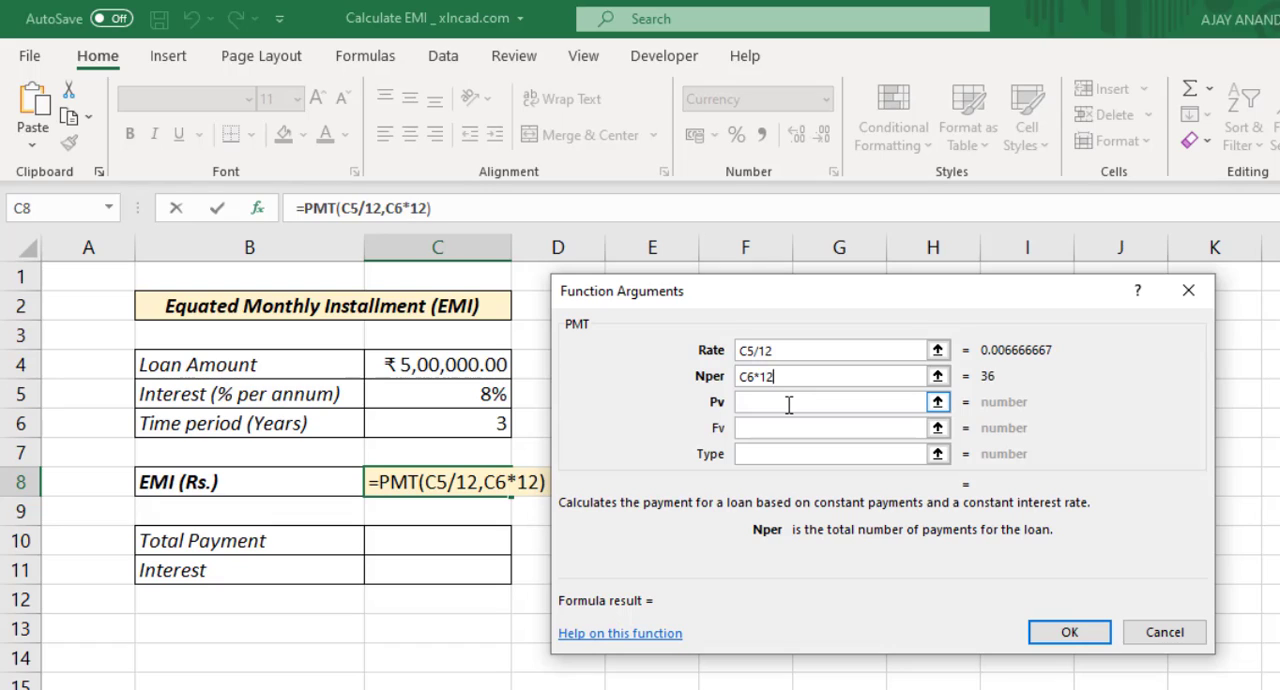
Step: Set the Pv argument to C4, leave Fv and Type empty, and complete the PMT formula
left_click(754, 402)
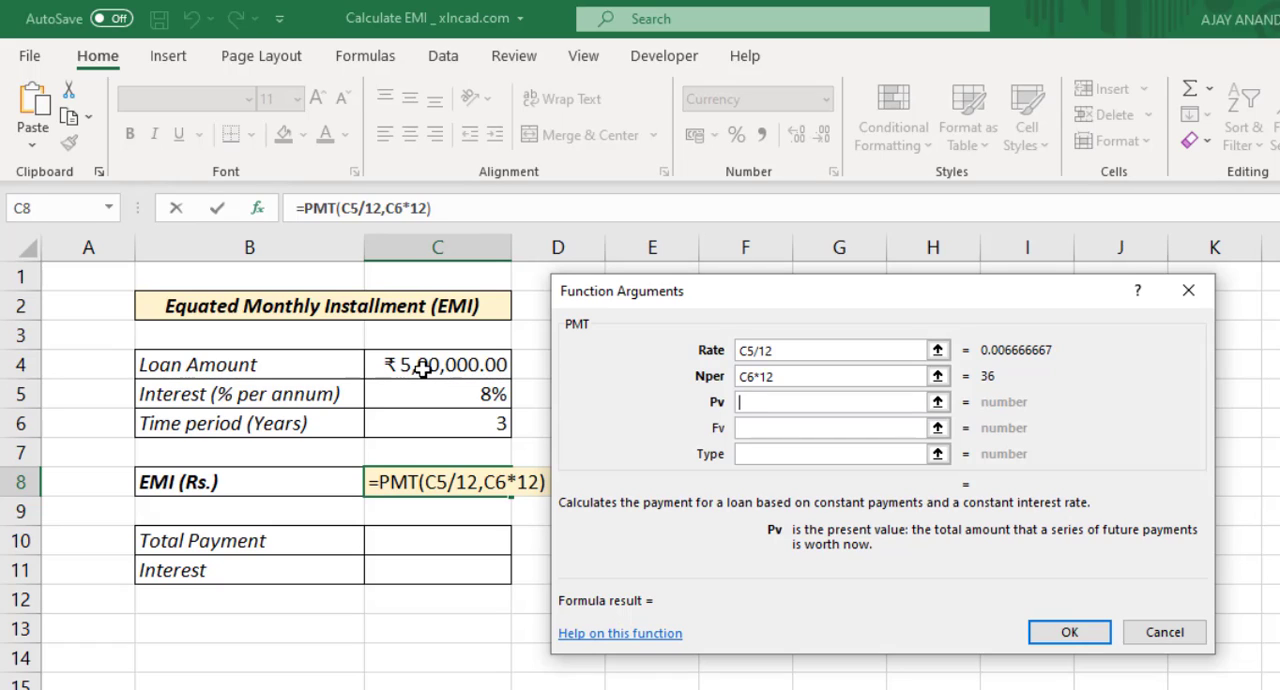
left_click(463, 366)
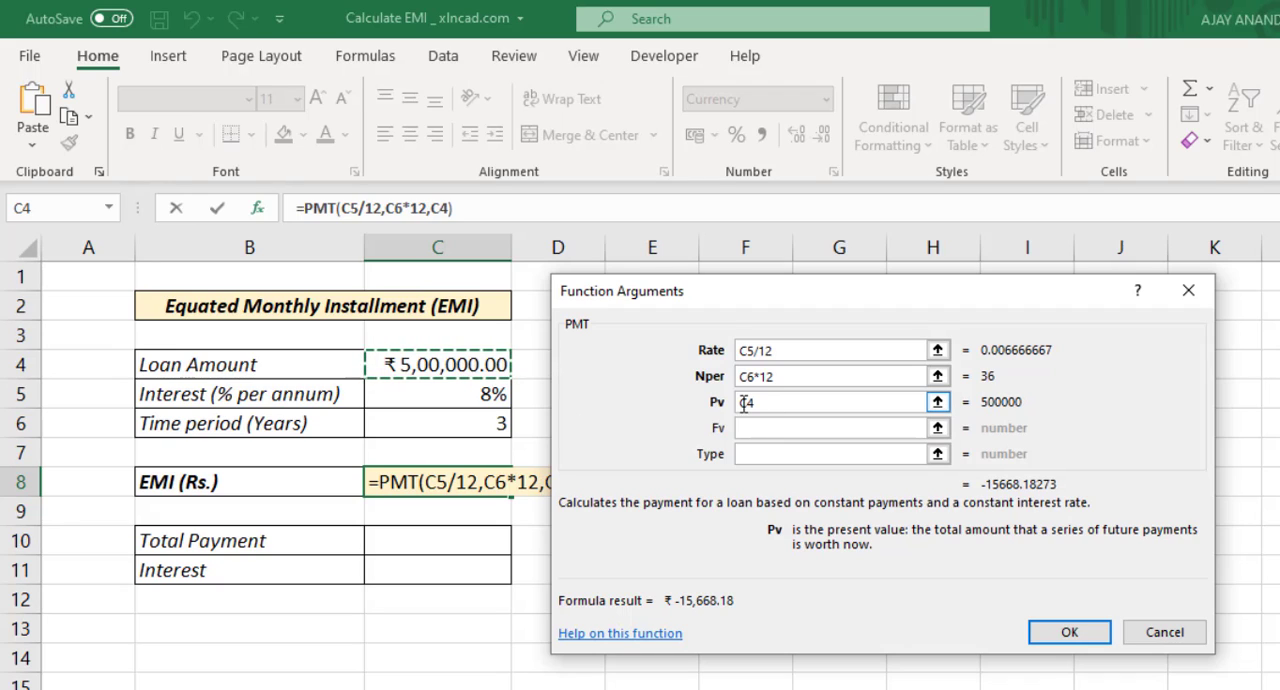
left_click(744, 430)
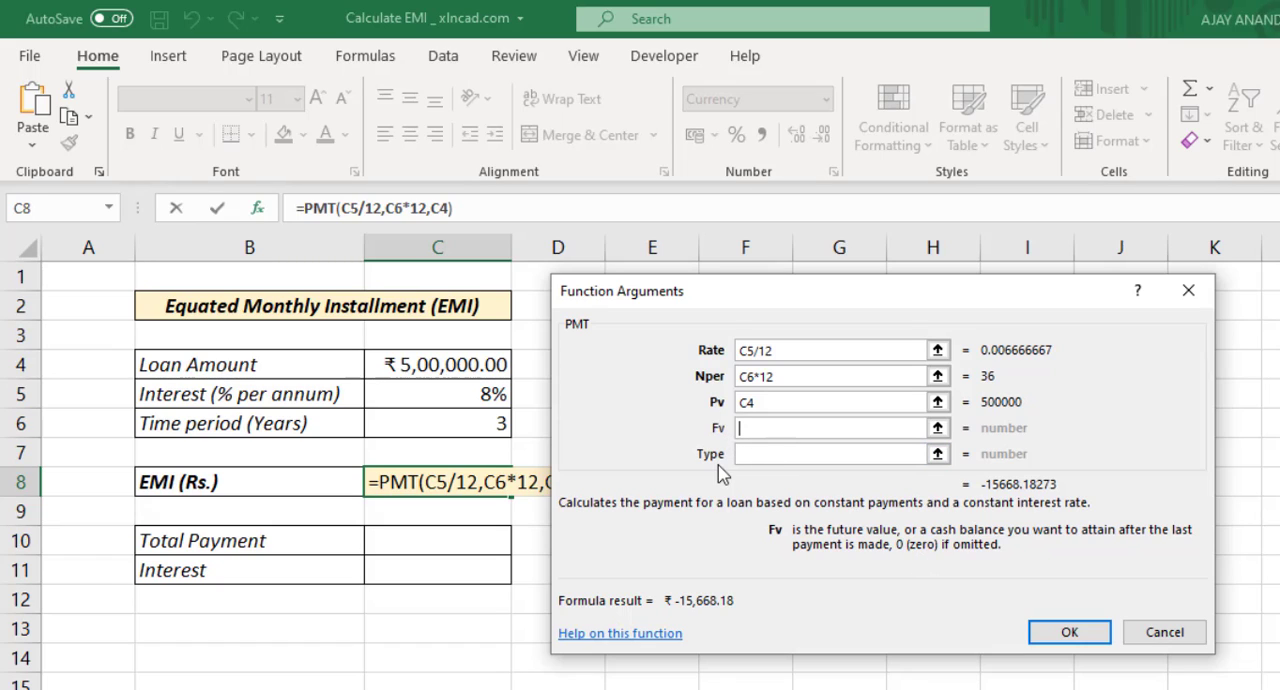
left_click(757, 458)
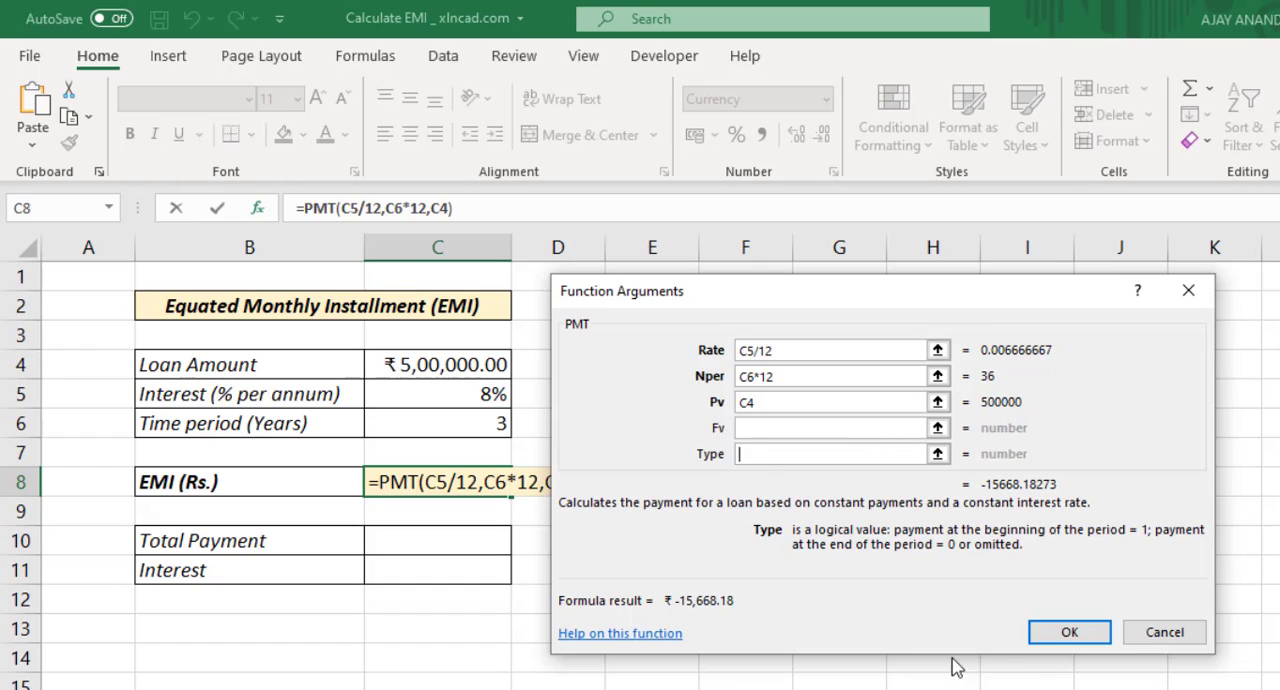
left_click(1045, 643)
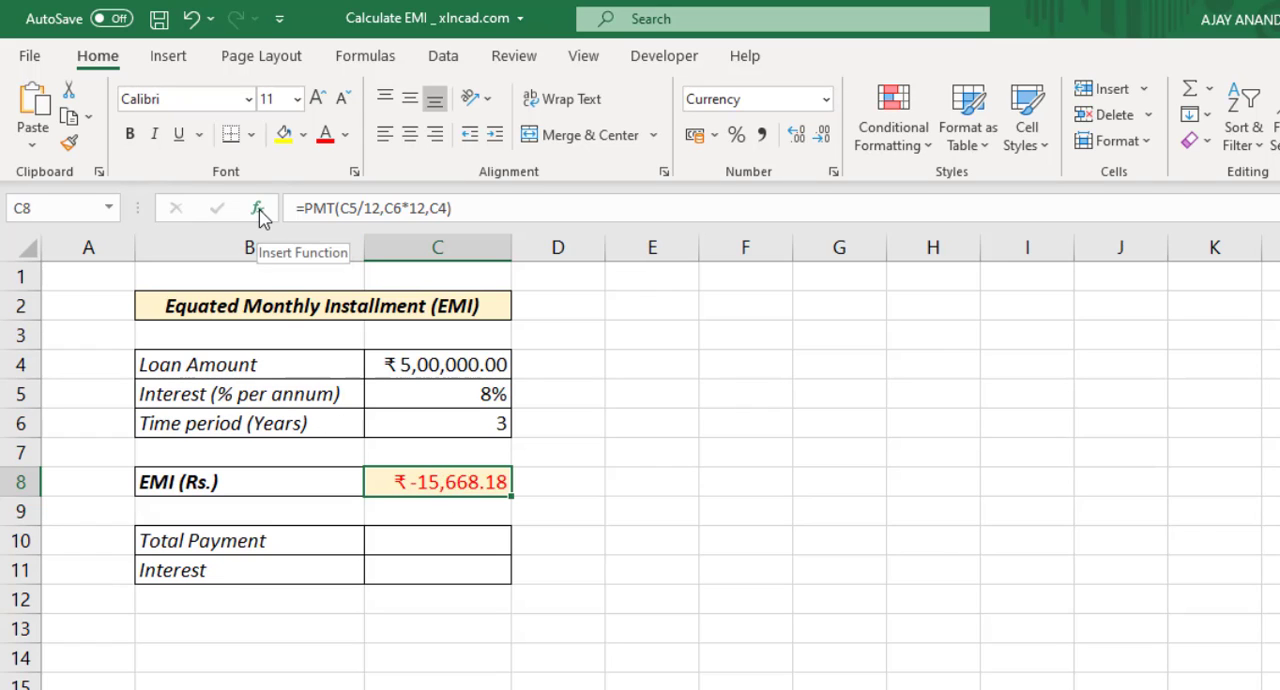
Step: Reopen the arguments of the EMI formula in C8 and change Pv to -C4
left_click(258, 210)
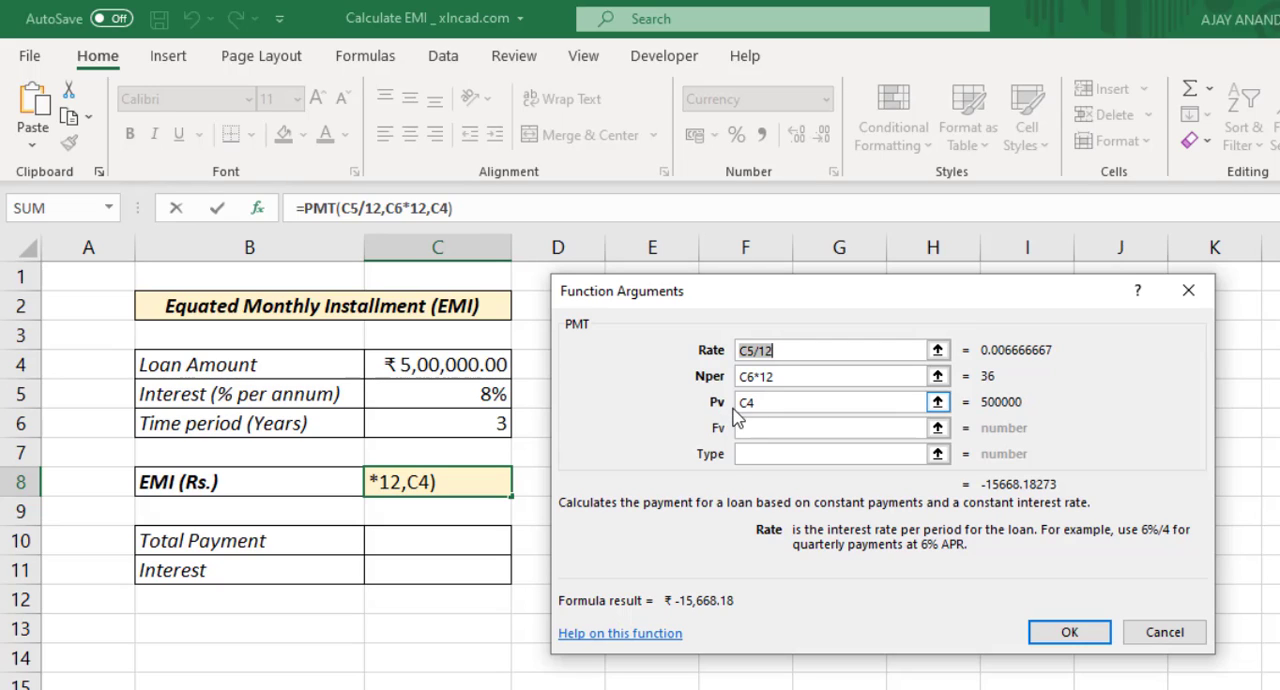
left_click(743, 403)
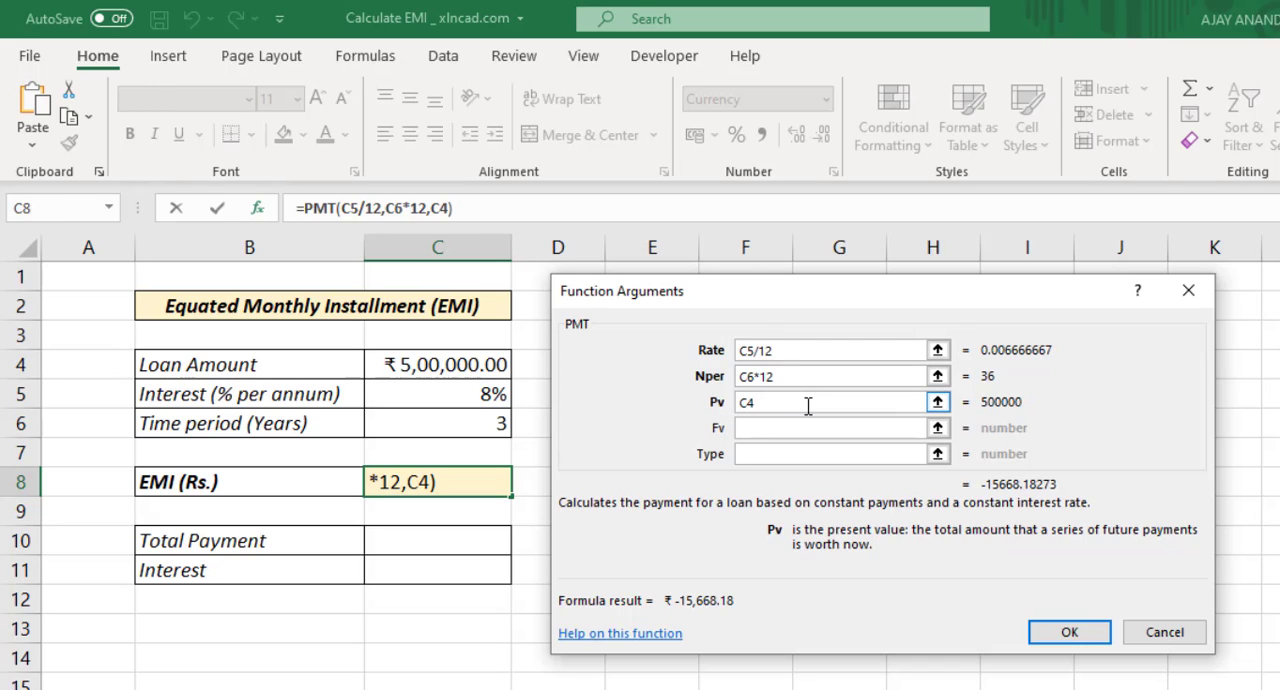
type("-")
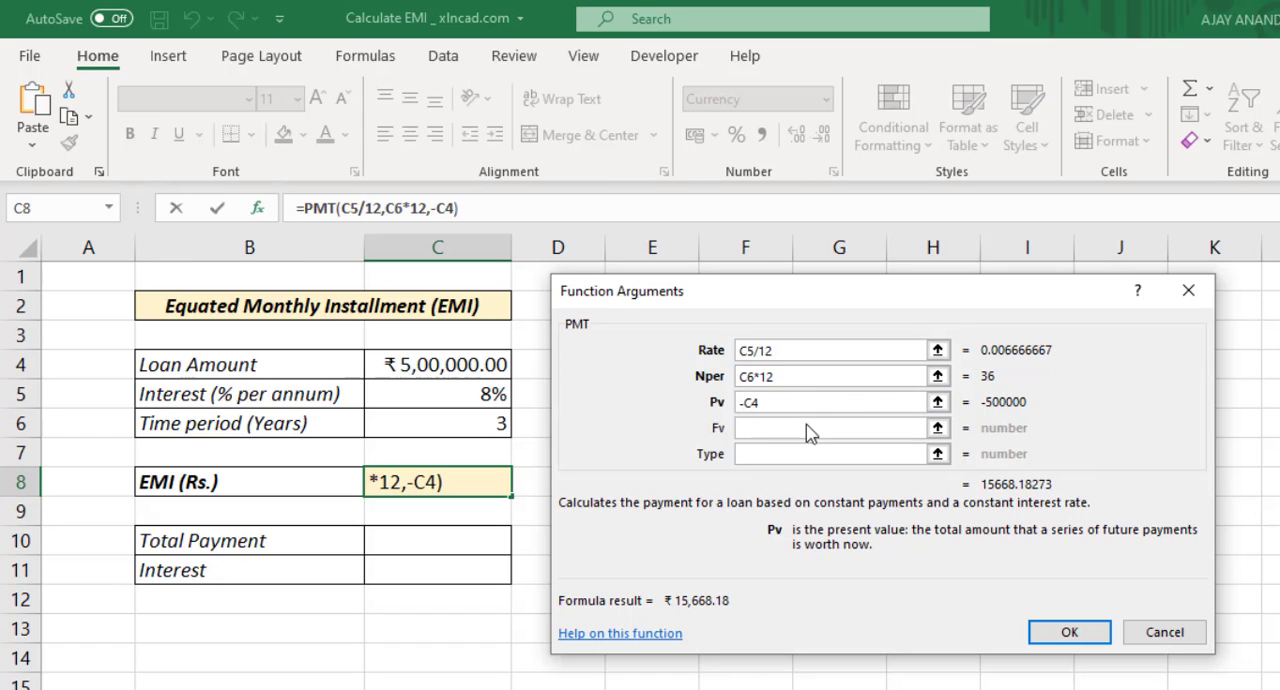
left_click(1062, 634)
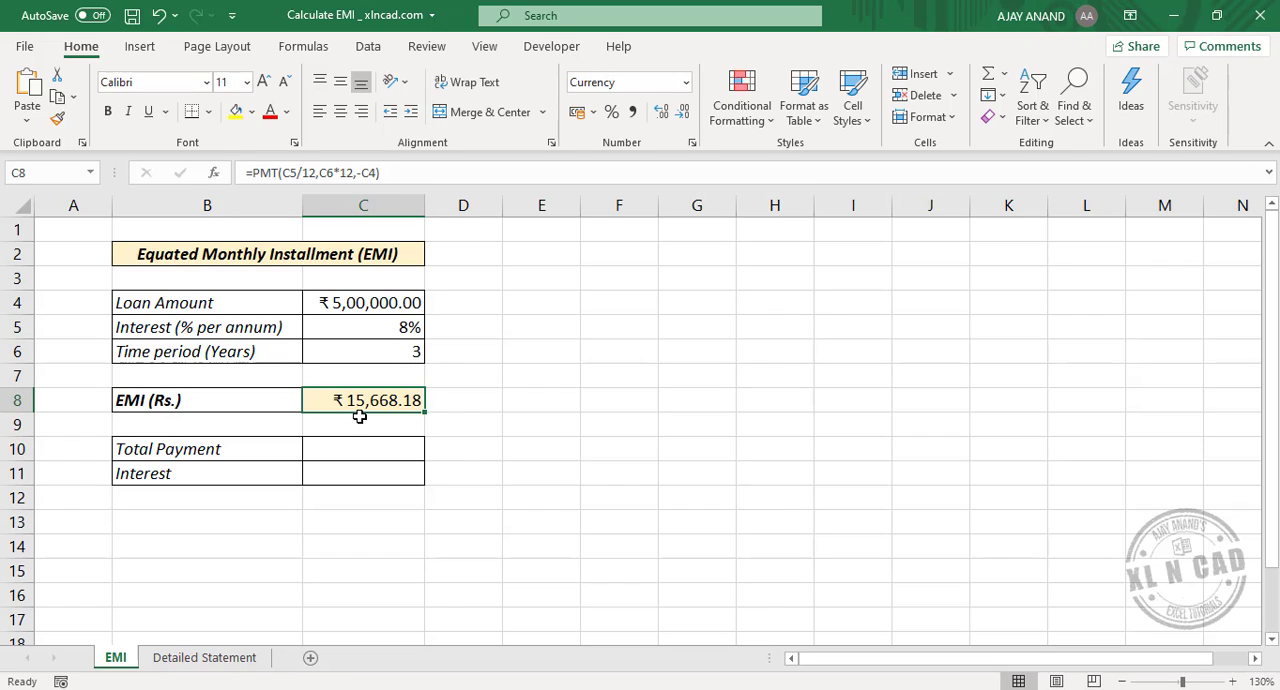
Step: Calculate the total payment in C10 with the formula =C8*C6*12
left_click(331, 456)
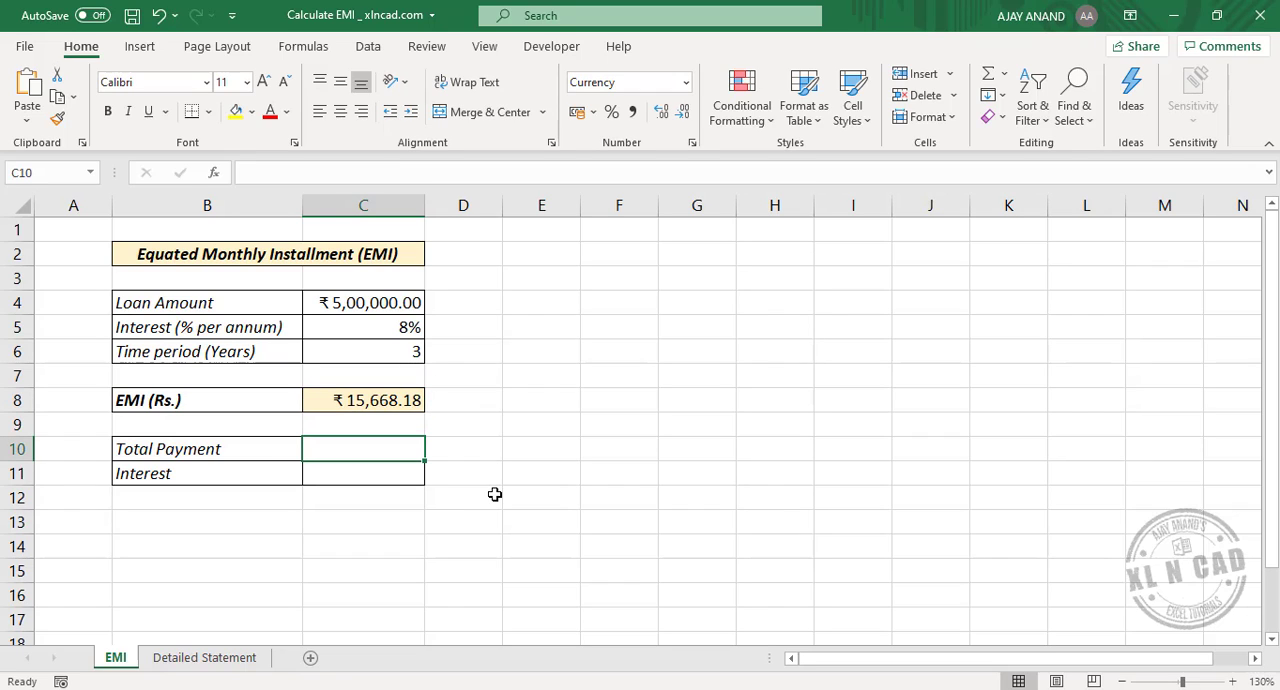
type("=")
left_click(343, 401)
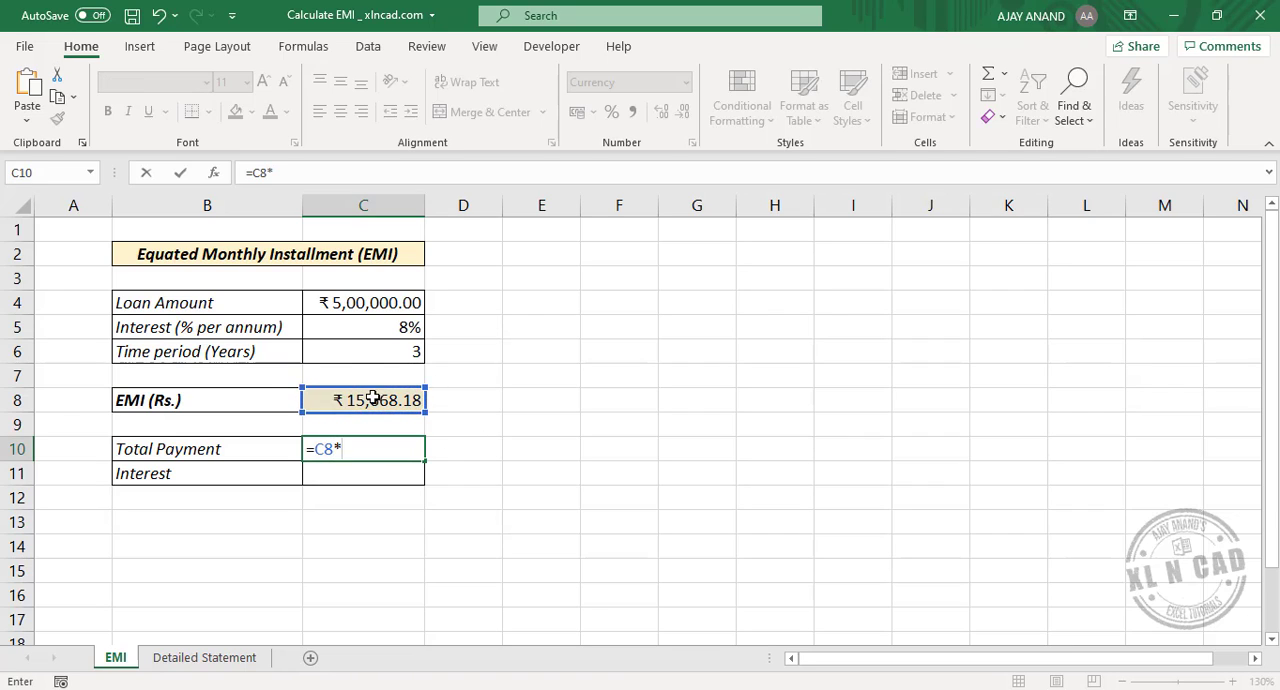
type("*")
left_click(350, 356)
type("*")
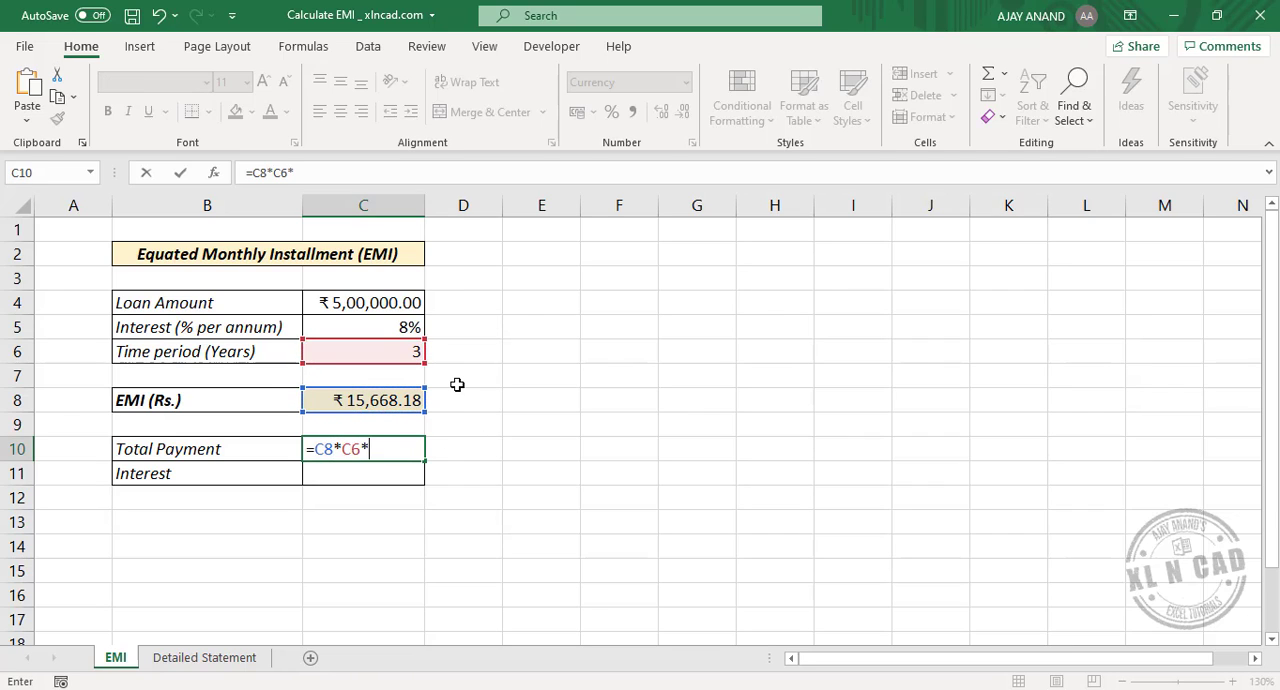
type("12")
key("Return")
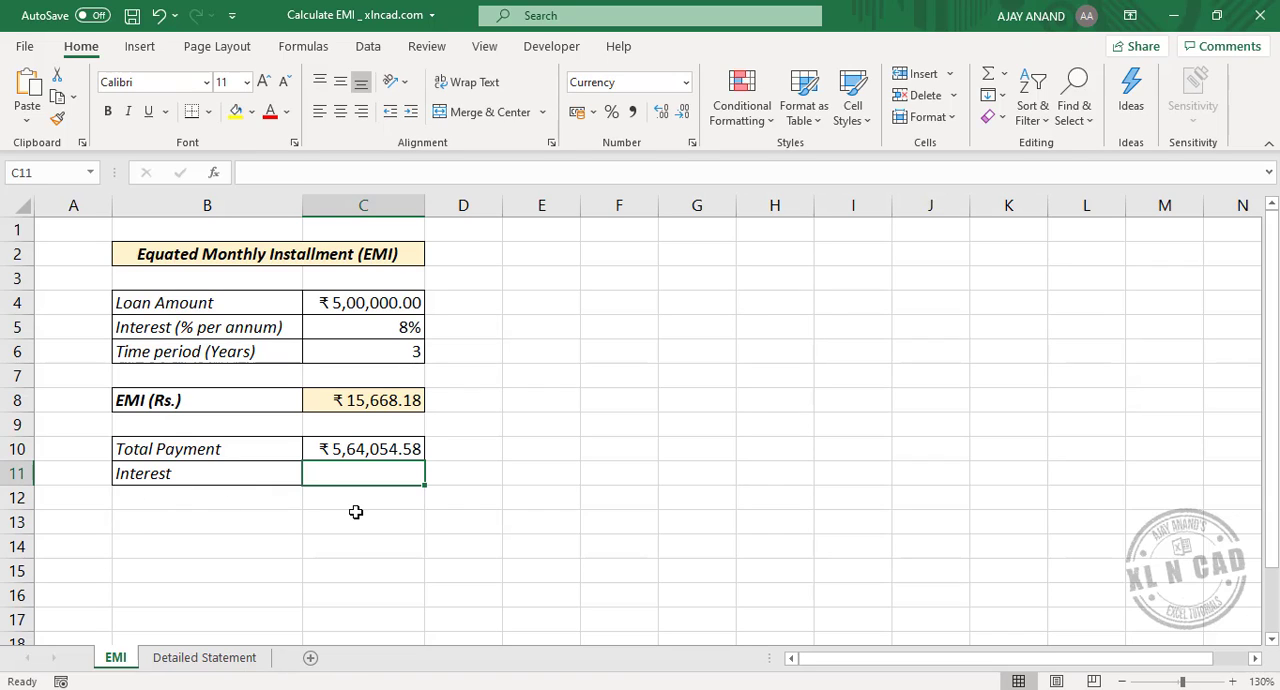
Step: Calculate the interest in C11 by subtracting the loan amount from the total payment, =C10-C4
type("=")
left_click(384, 452)
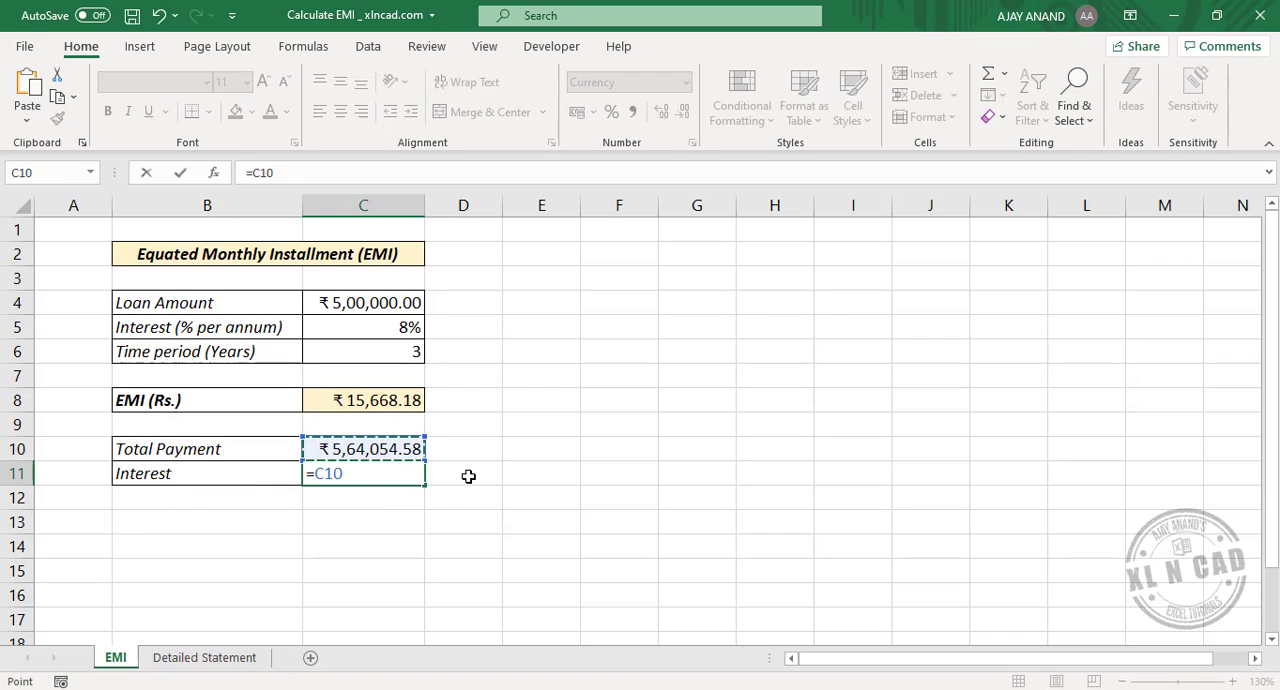
type("-")
left_click(337, 311)
key("Return")
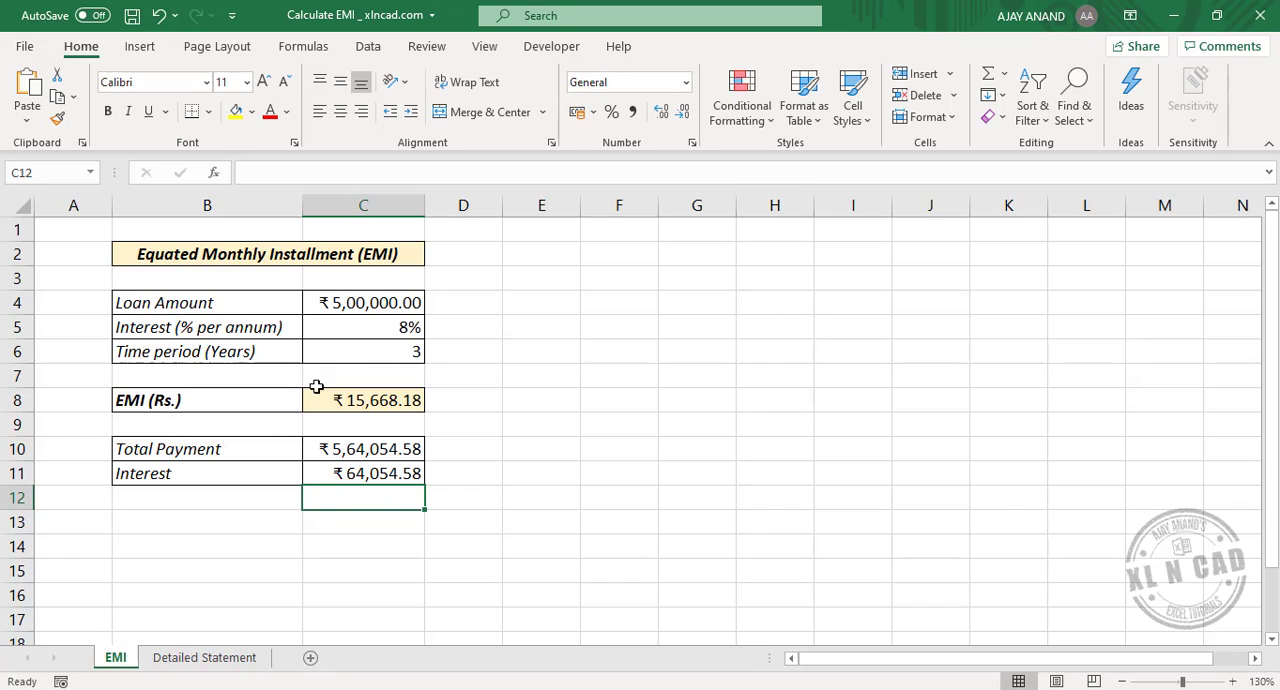
Step: Change the loan inputs to an amount of 750000 in C4, 9% interest in C5 and 4 years in C6
left_click(355, 307)
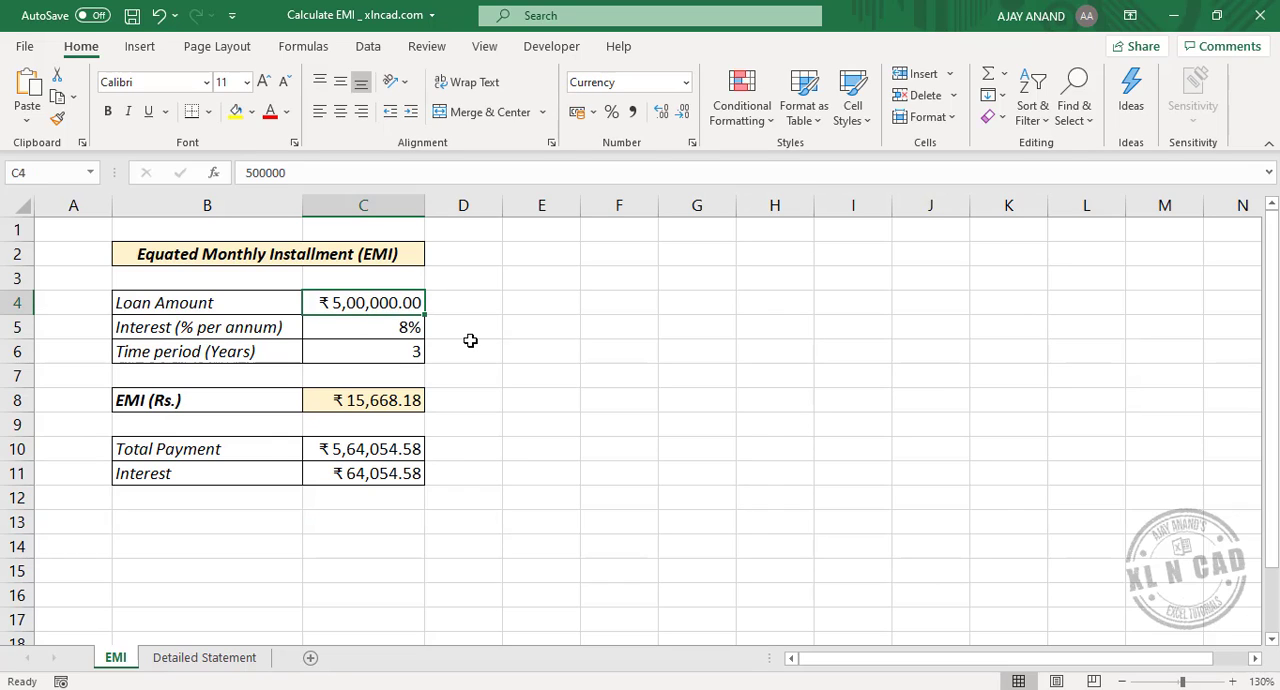
type("750000")
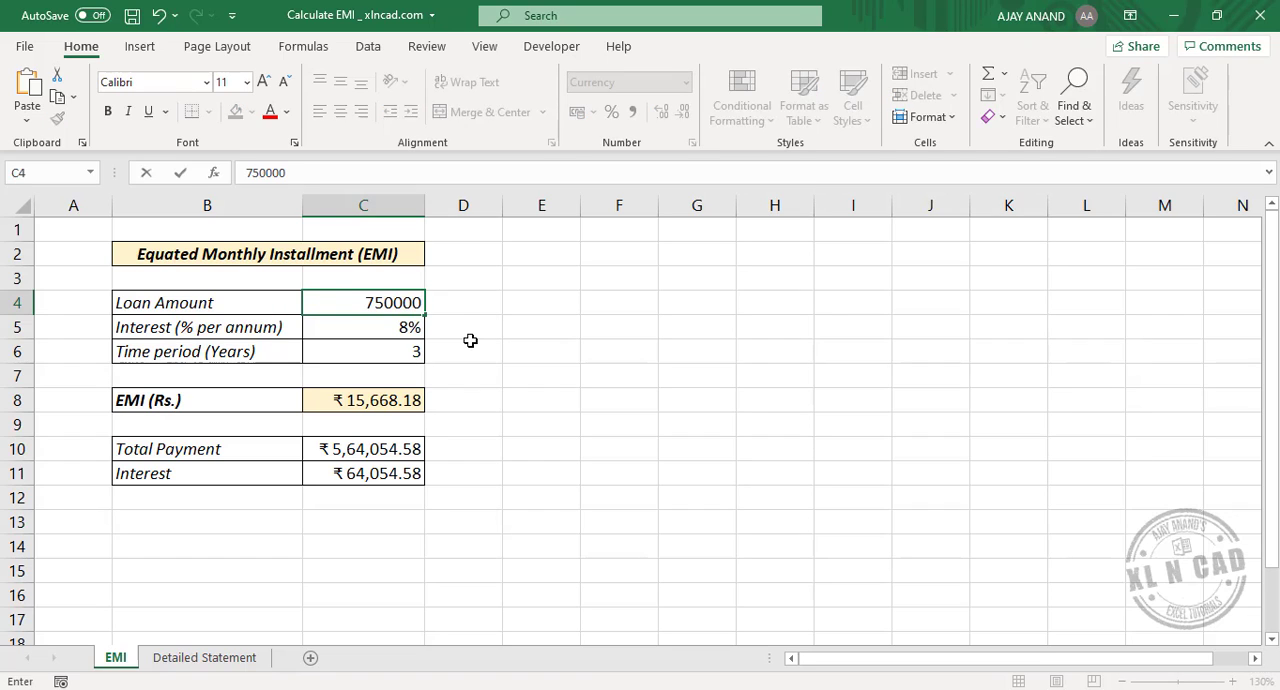
key("Return")
type("9")
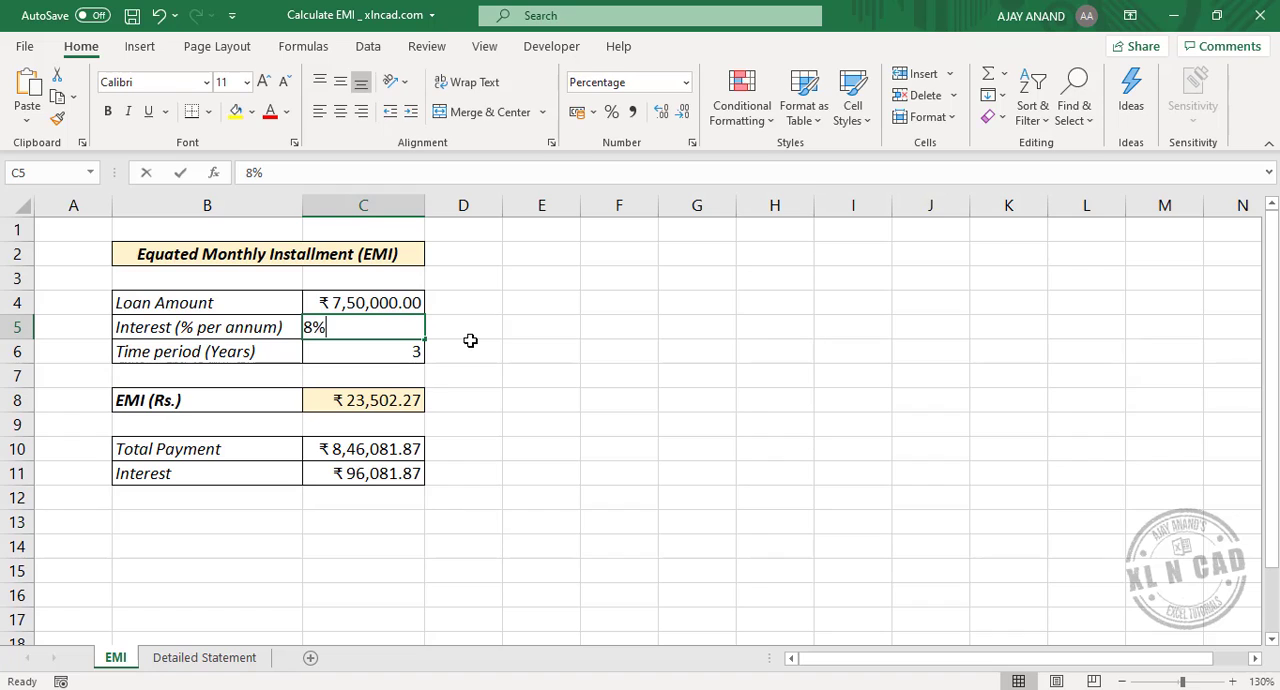
key("Return")
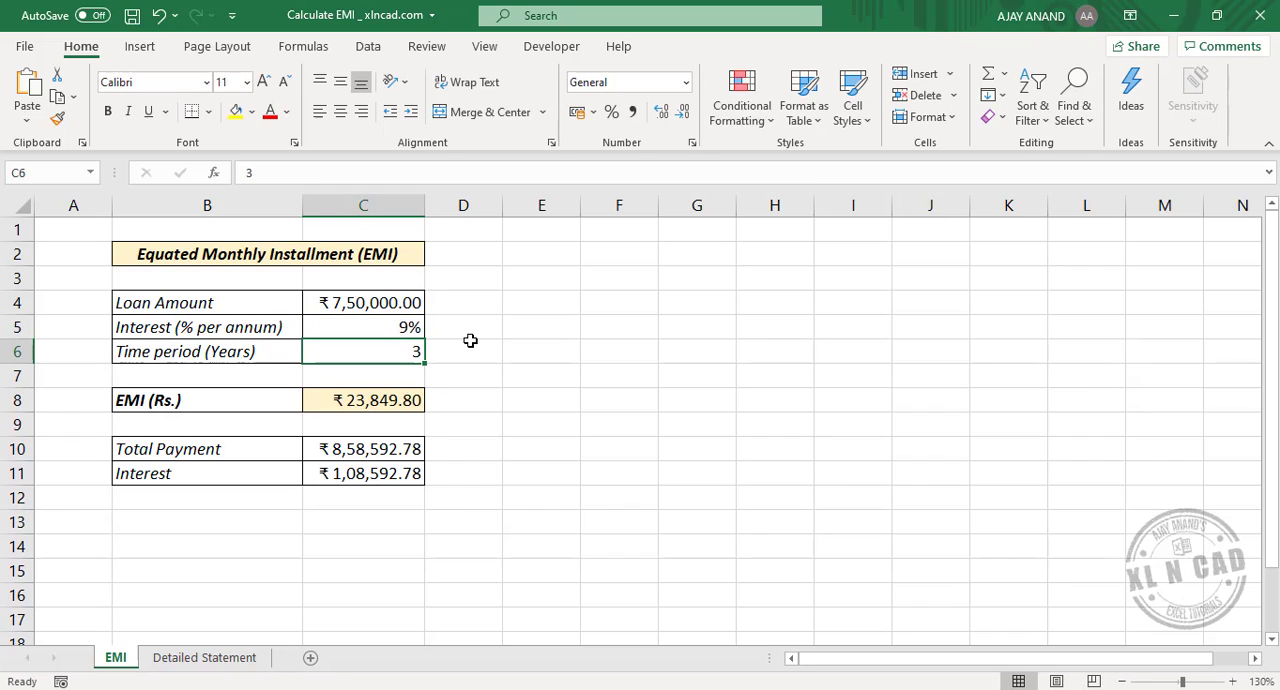
type("4")
key("Return")
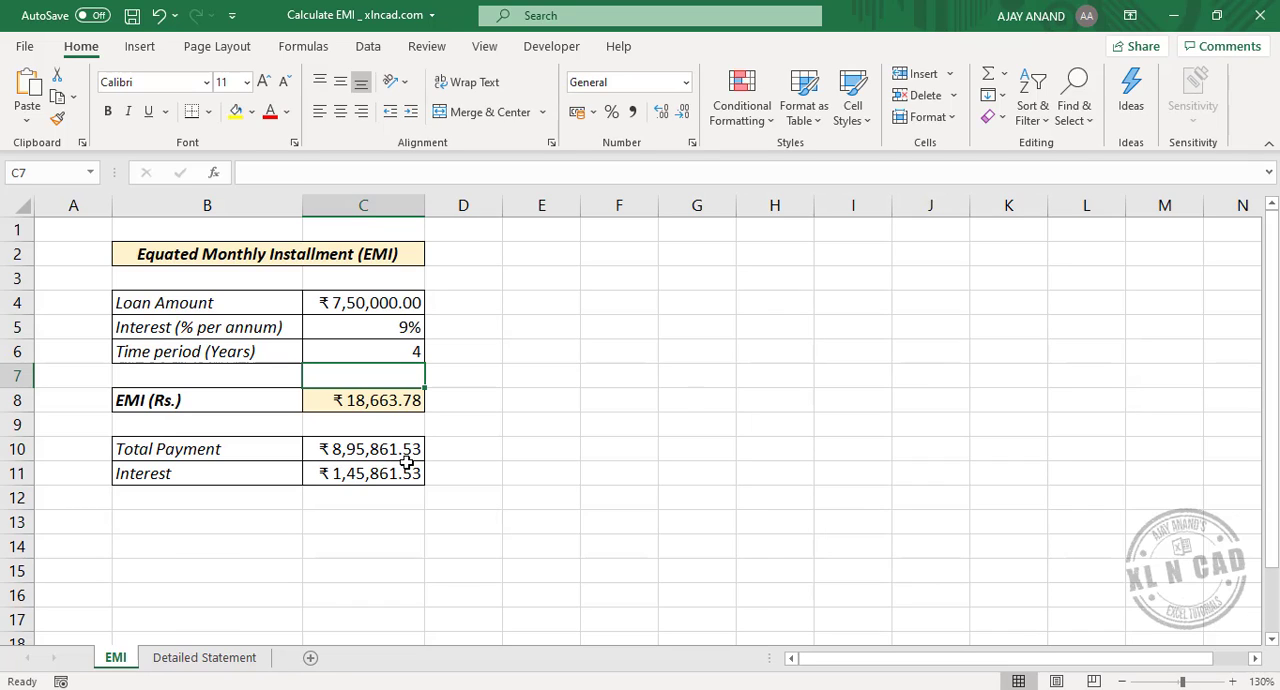
left_click(367, 478)
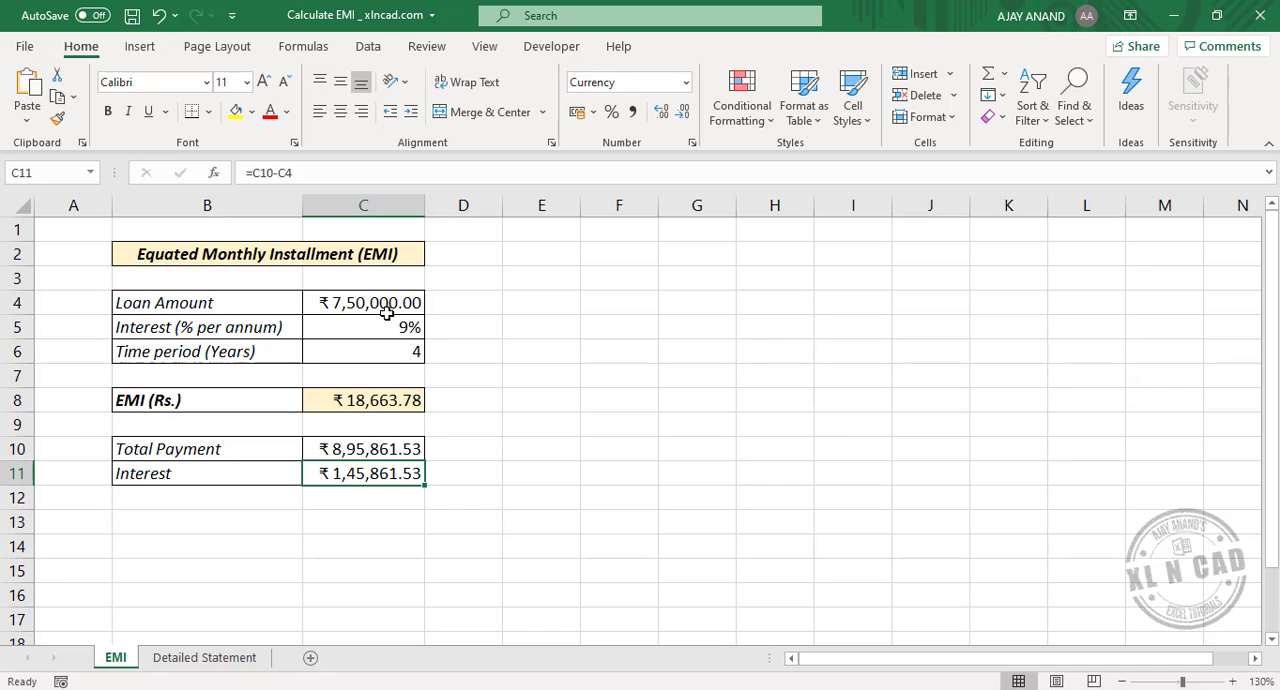
Step: On the Detailed Statement sheet, enter the loan amount 750000 in C3, interest 9% in C4 and 4 years in C5
left_click(195, 657)
left_click(341, 330)
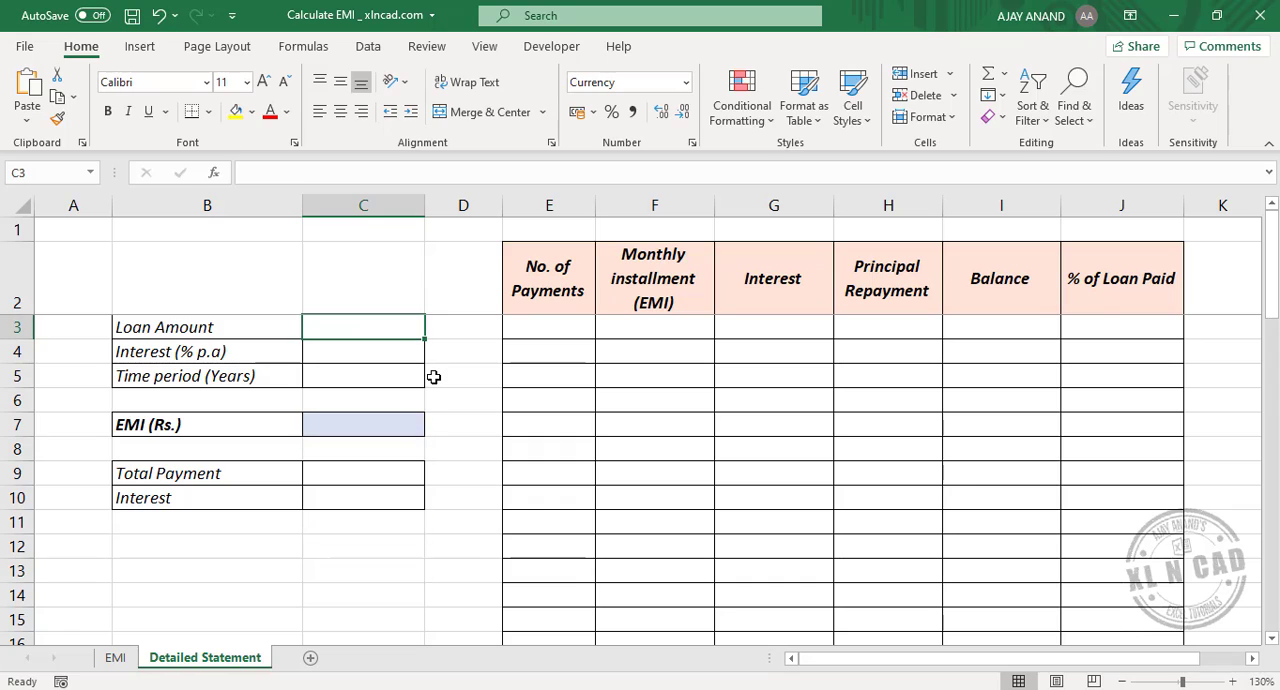
type("750000")
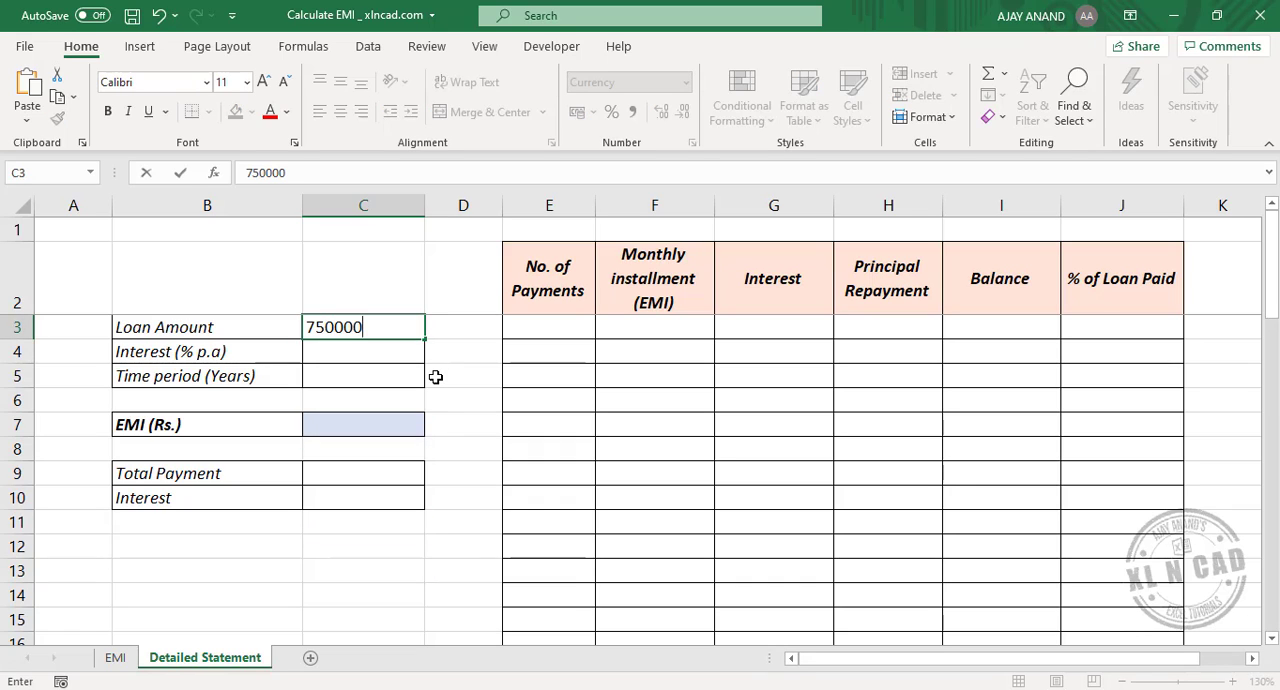
key("Return")
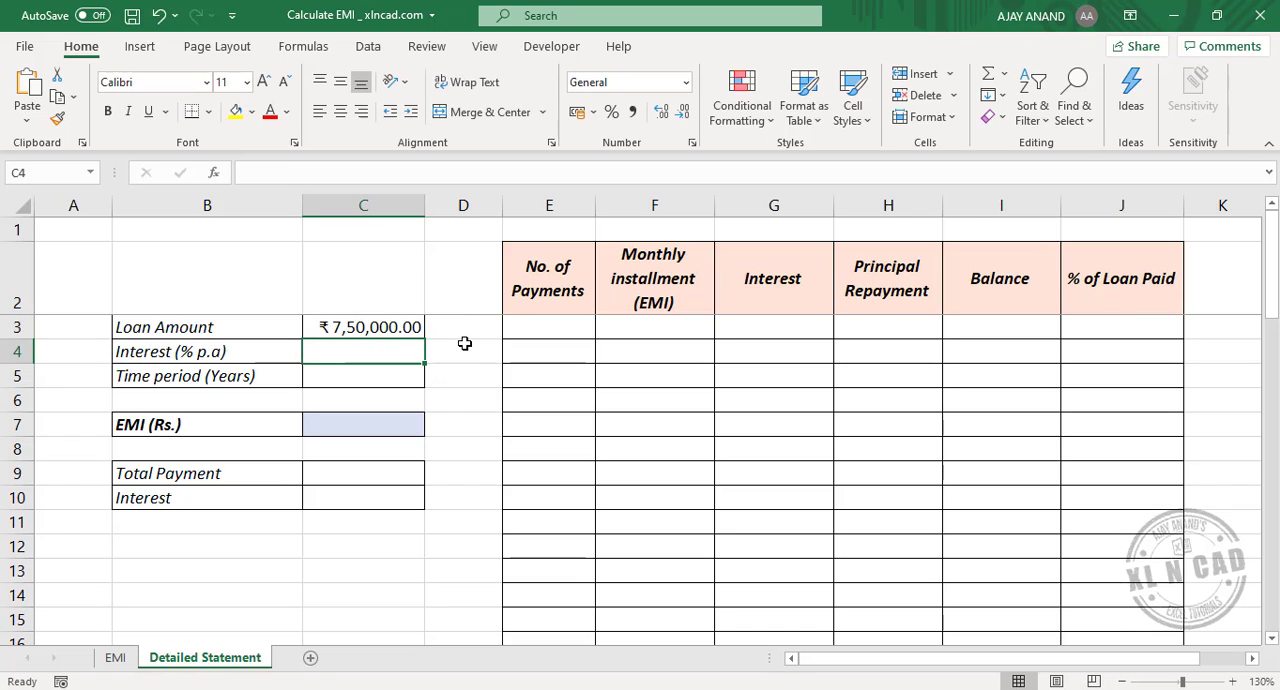
type("9%")
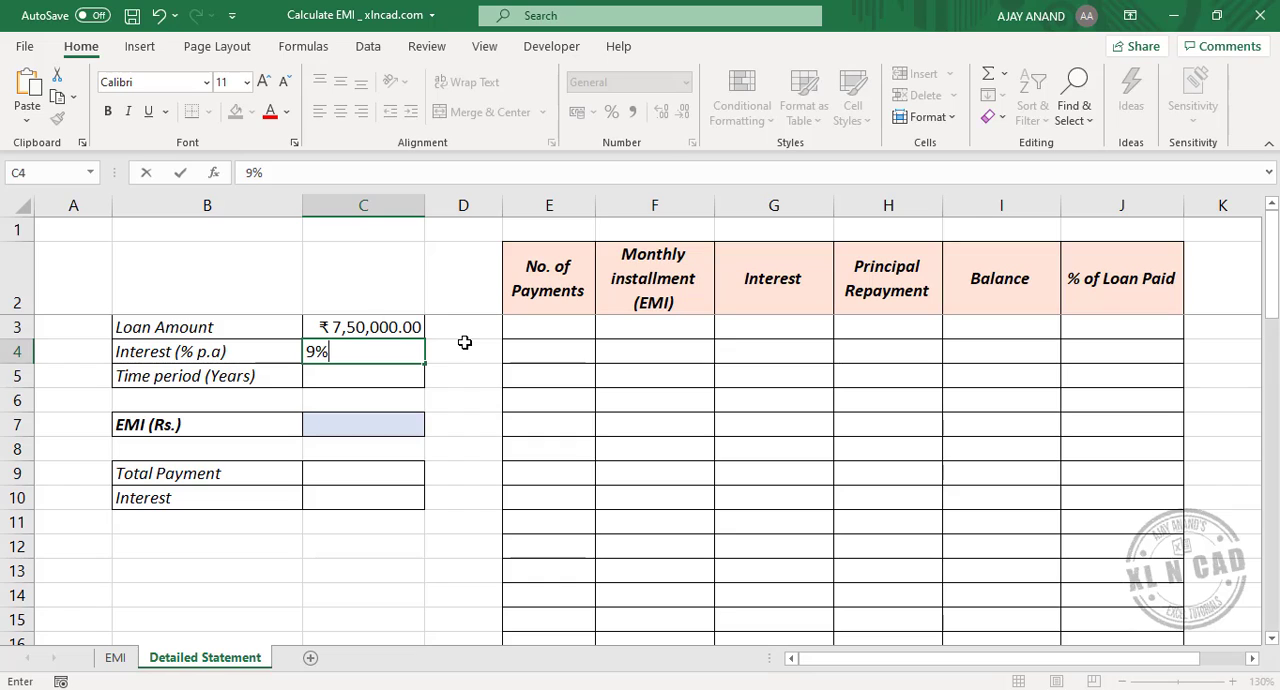
key("Return")
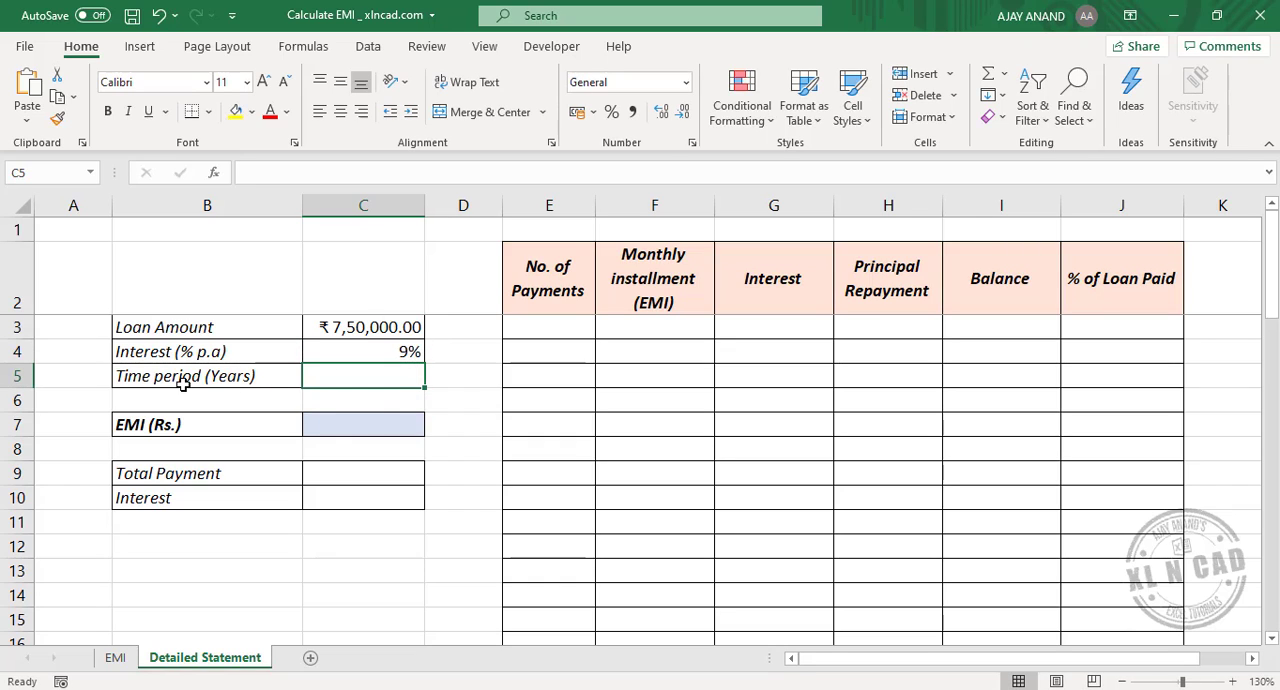
type("4")
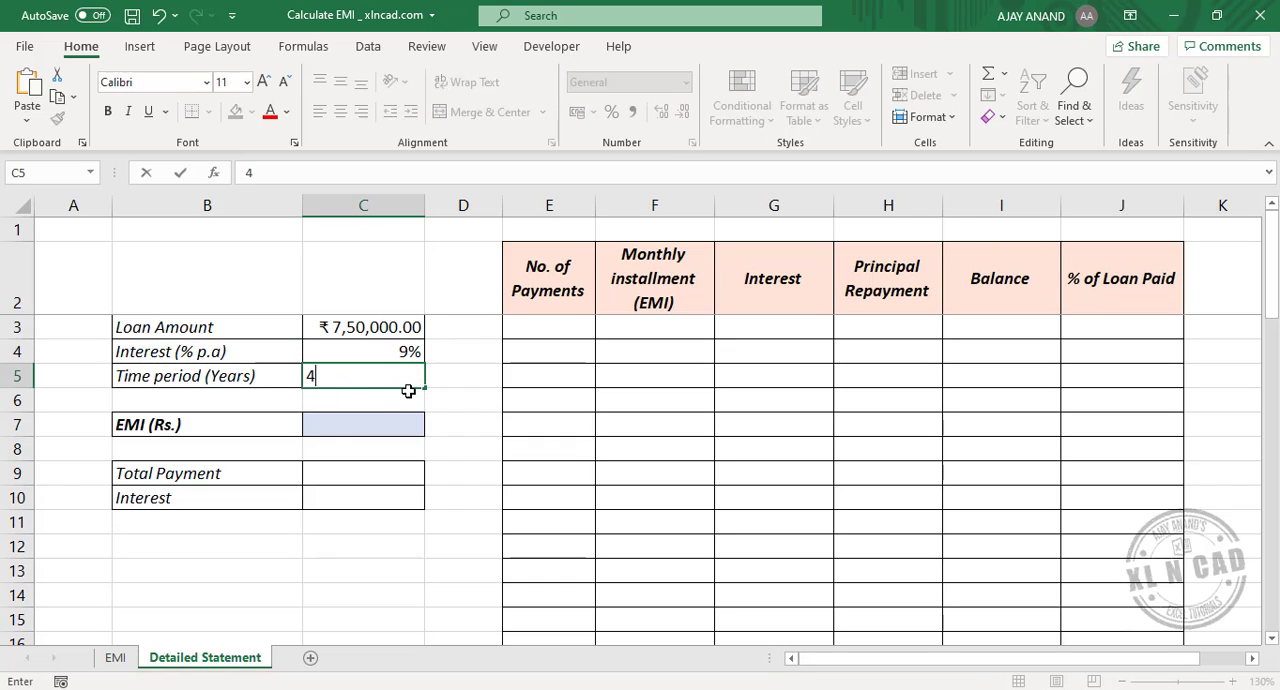
key("Return")
Step: Start a PMT formula in the EMI cell C7 with C4/12 as the rate argument
left_click(357, 428)
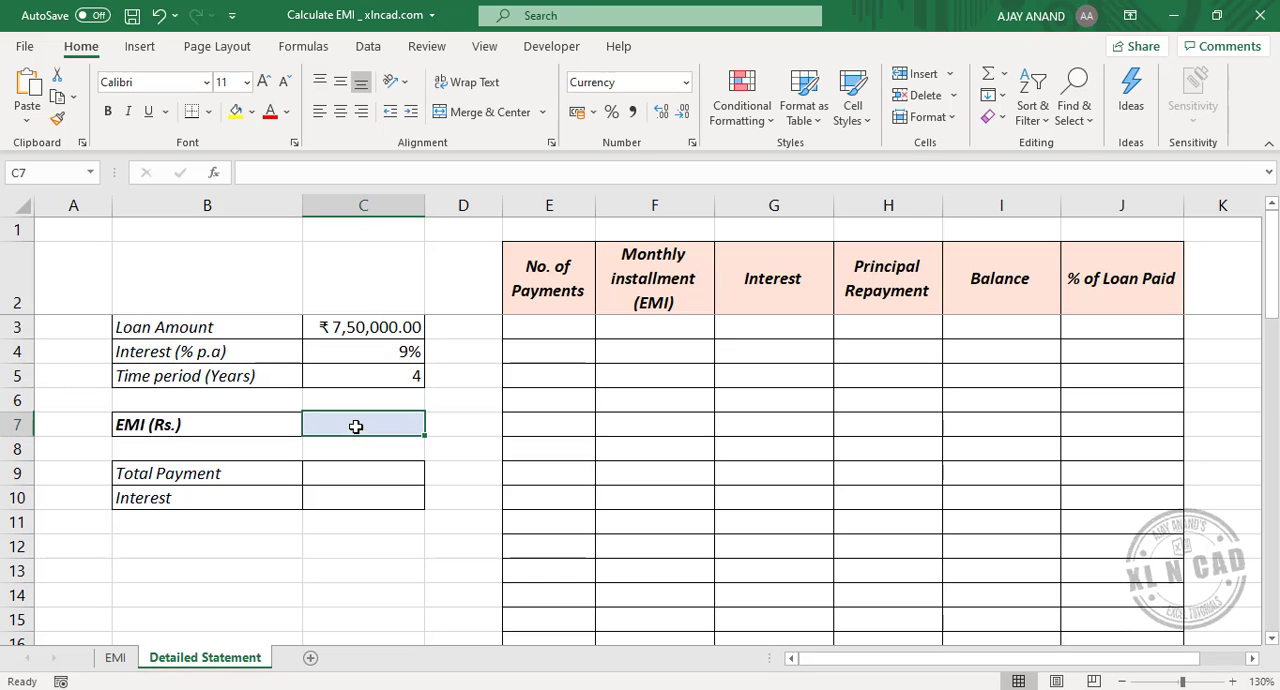
type("=")
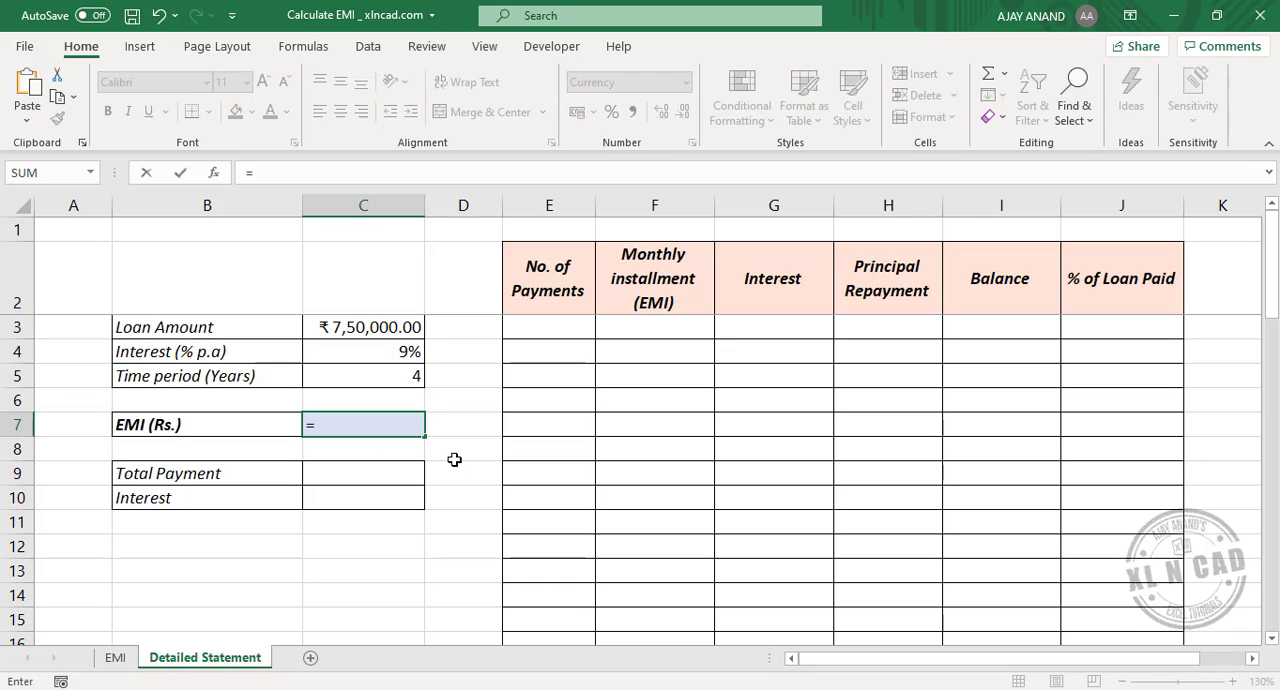
type("PMT")
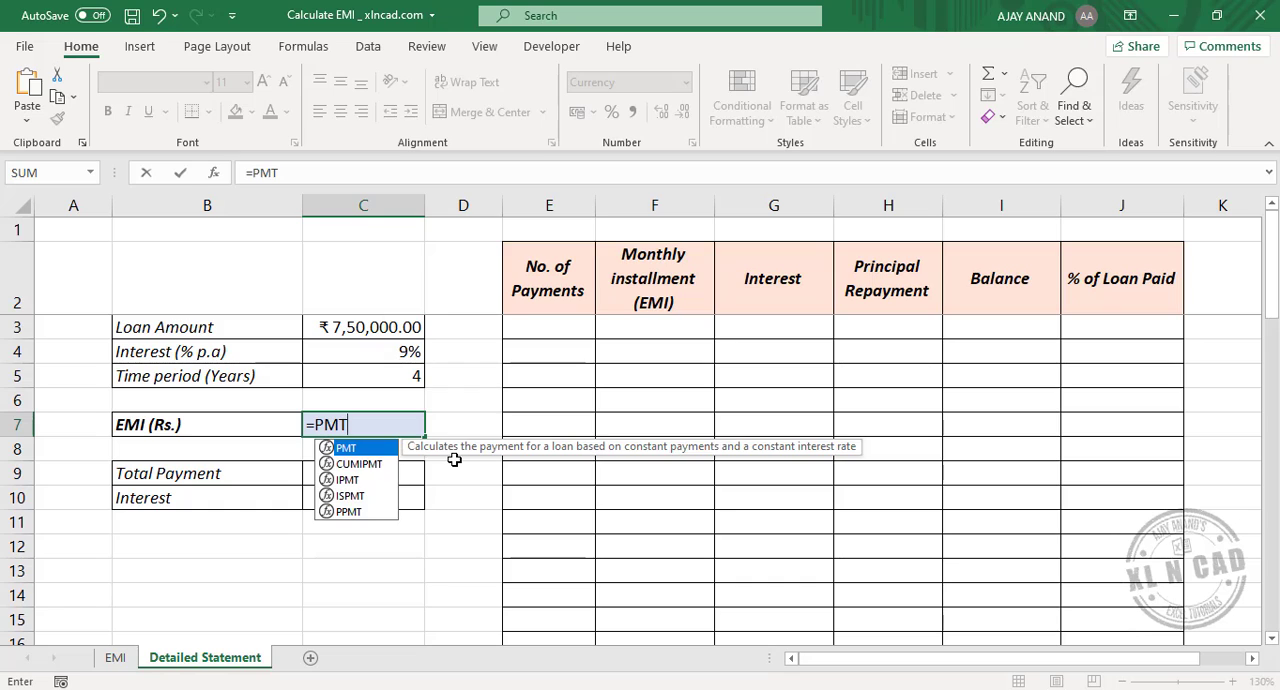
type("(")
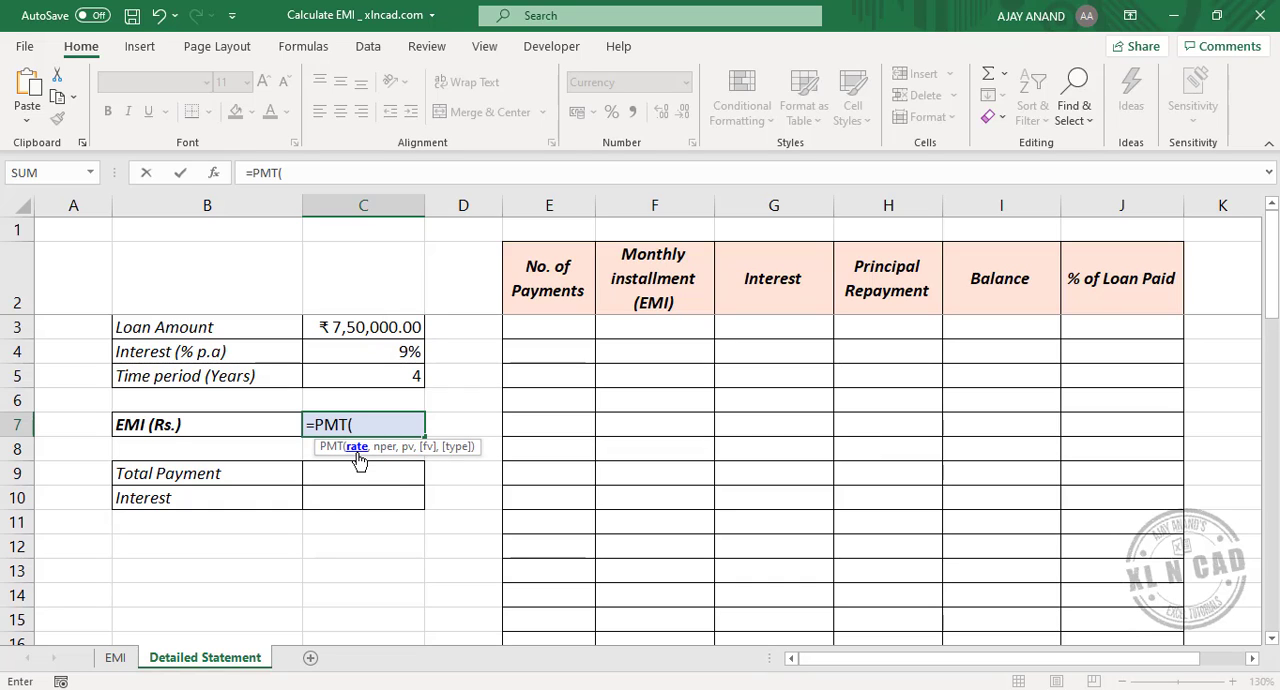
left_click(373, 351)
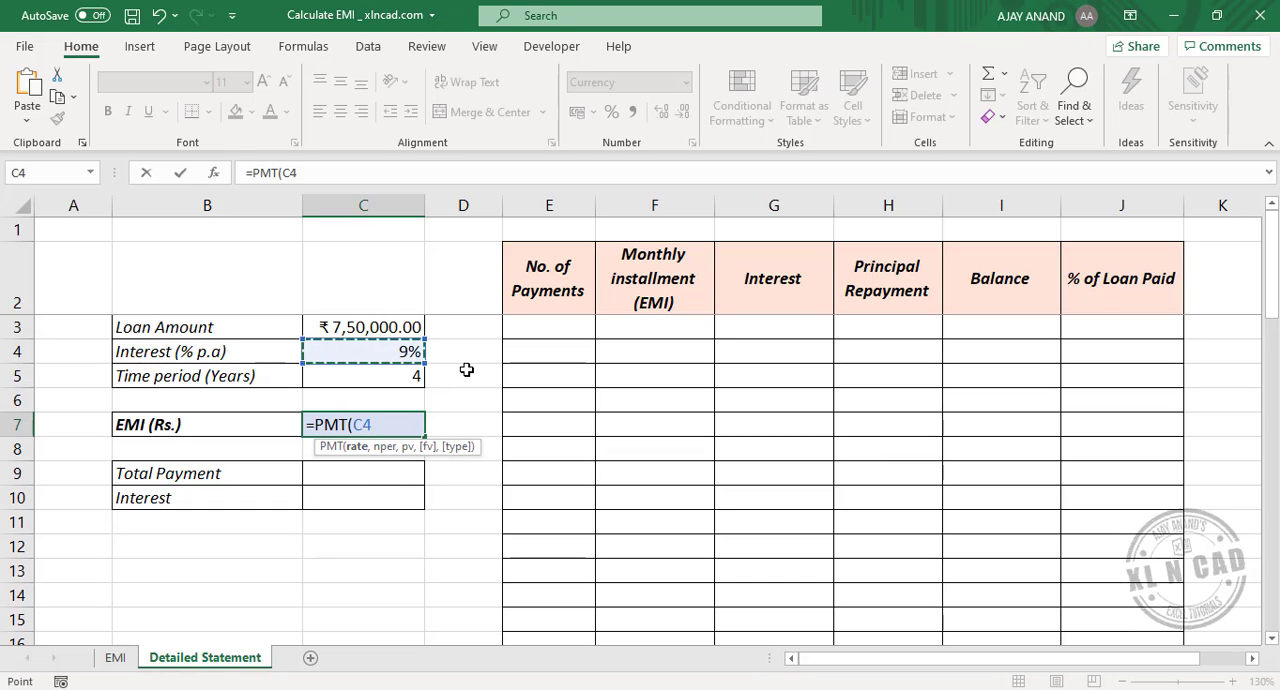
type("/12")
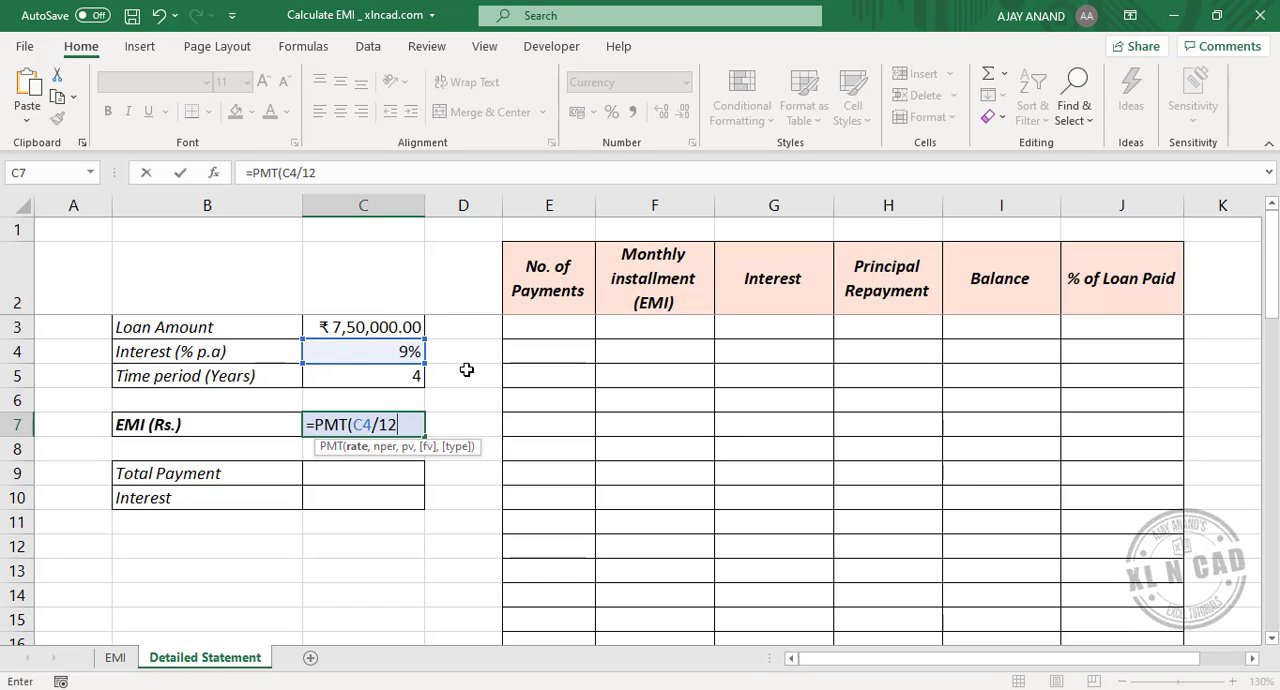
type(",")
Step: Complete the PMT formula in C7 with C5*12 as nper and -C3 as pv
left_click(397, 379)
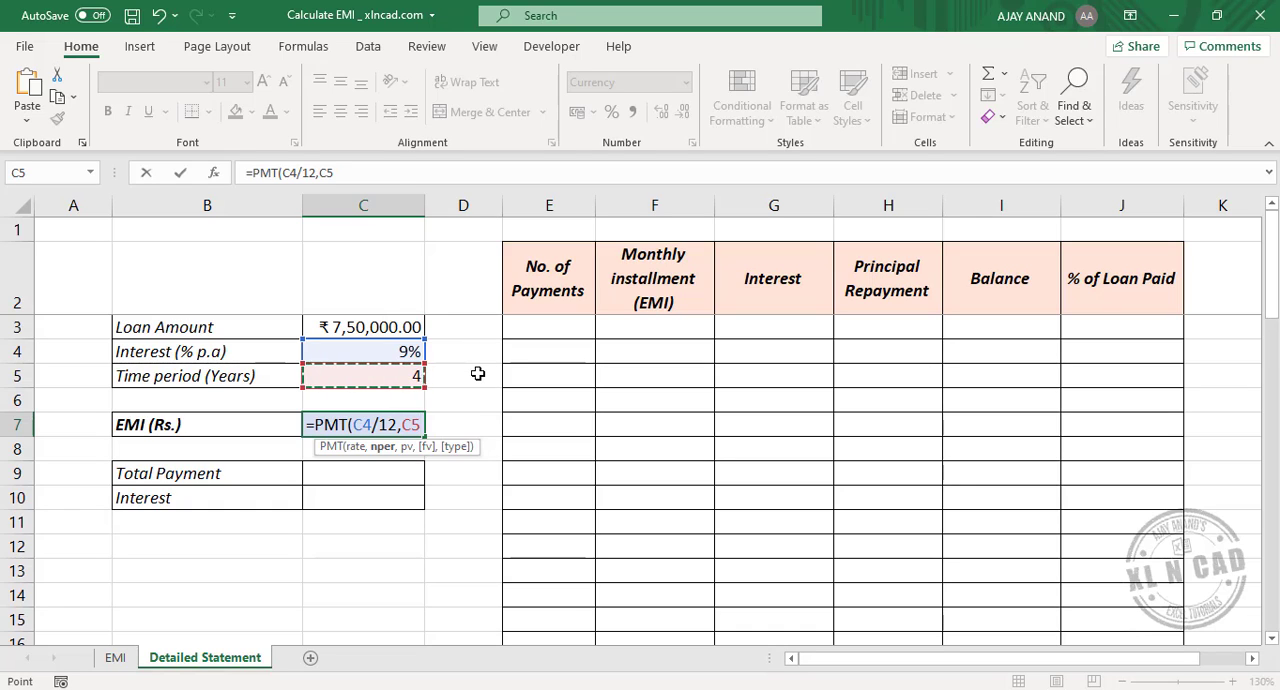
type("*12")
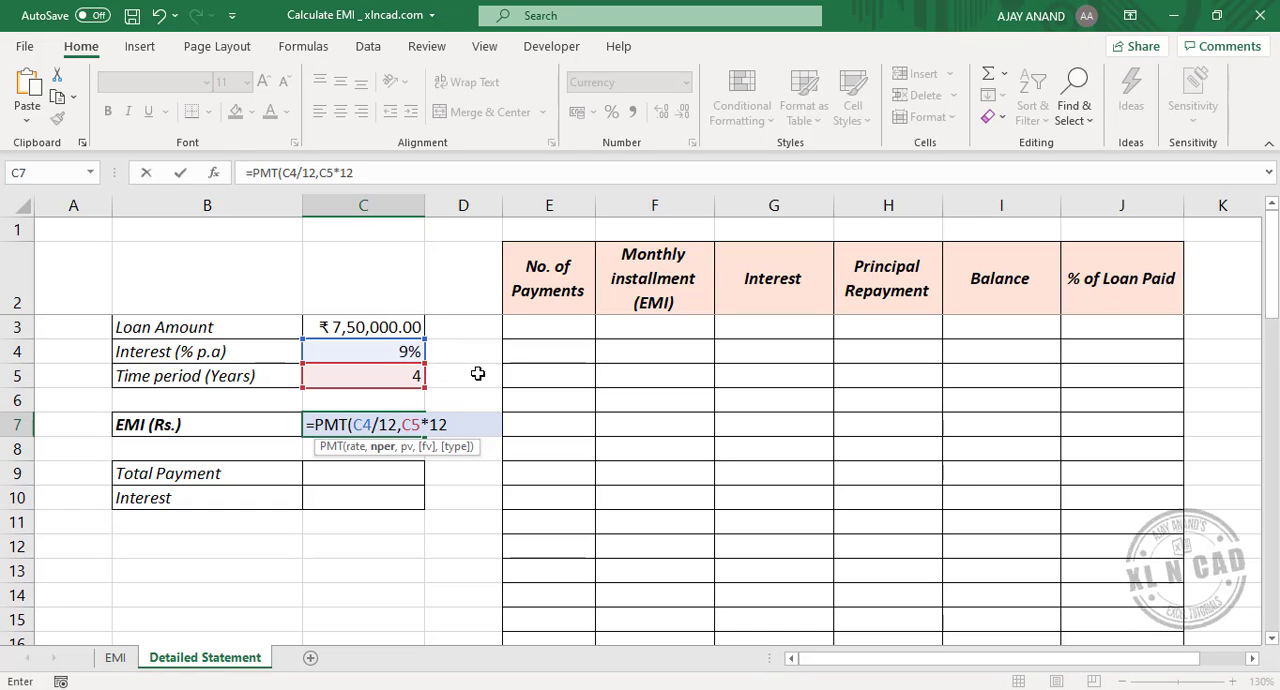
type(",-")
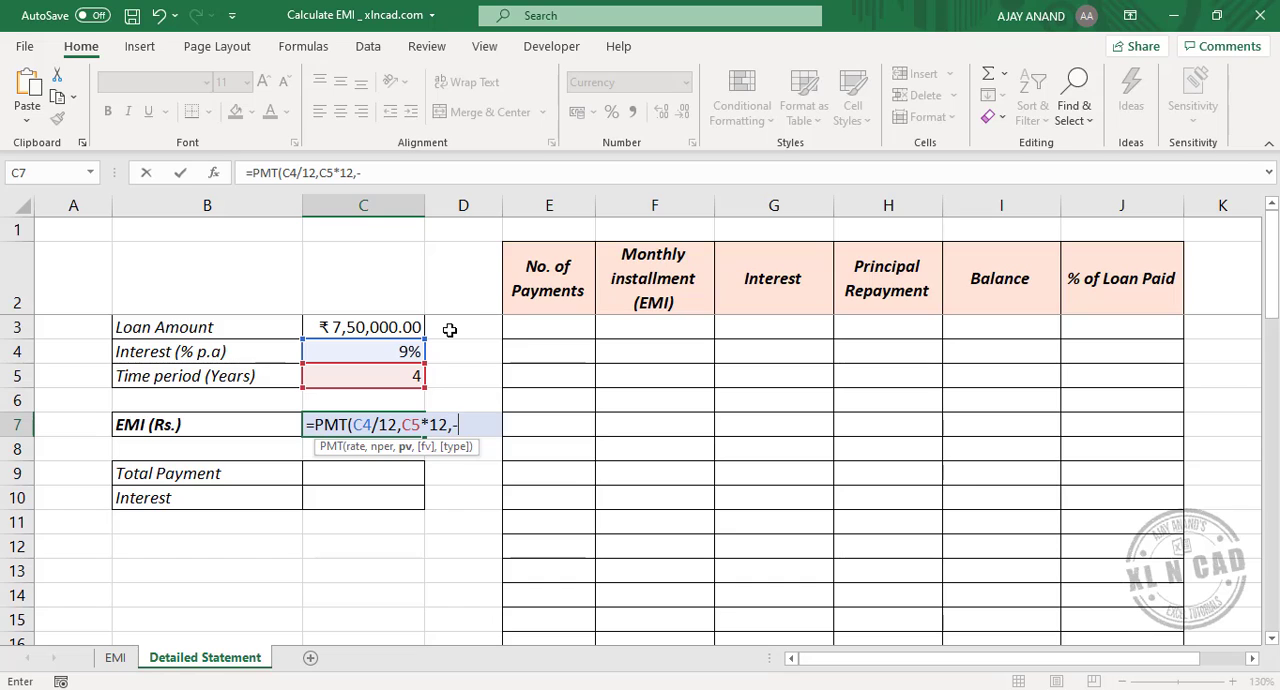
left_click(368, 325)
type(")")
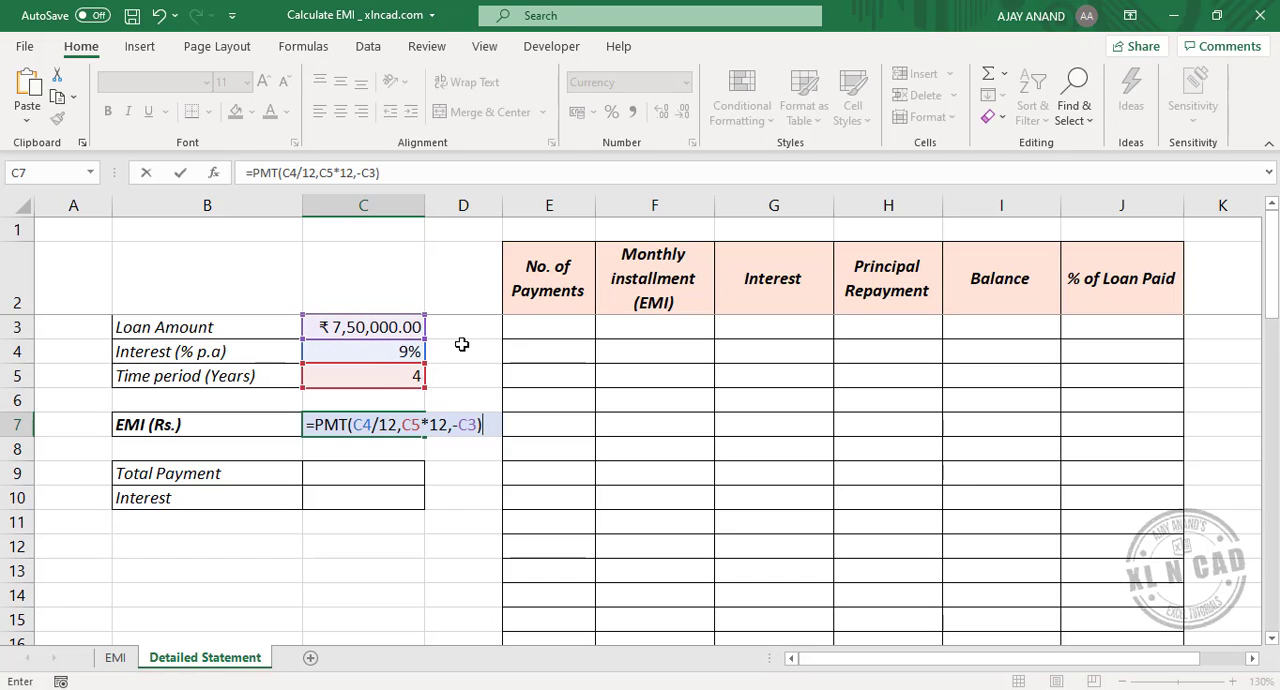
key("ctrl+Return")
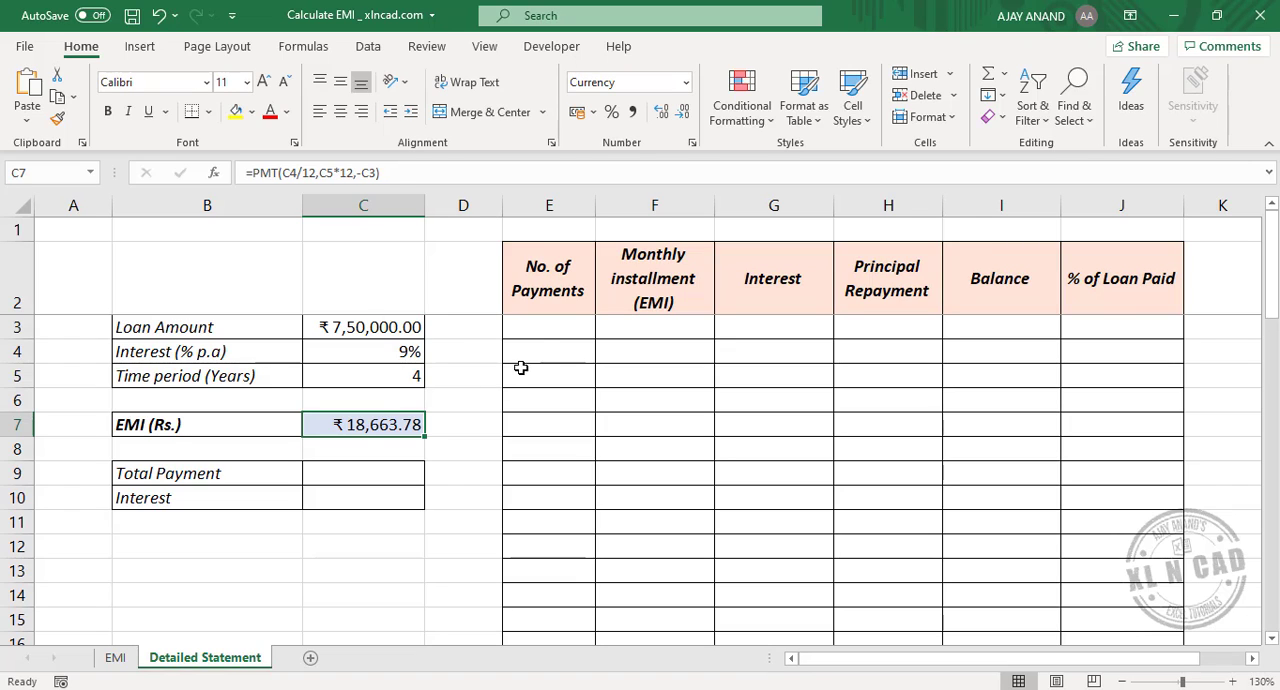
Step: Number the payments from 0 to 48 in E3:E51 by entering 0 and 1 and extending the series down
left_click(548, 330)
type("0")
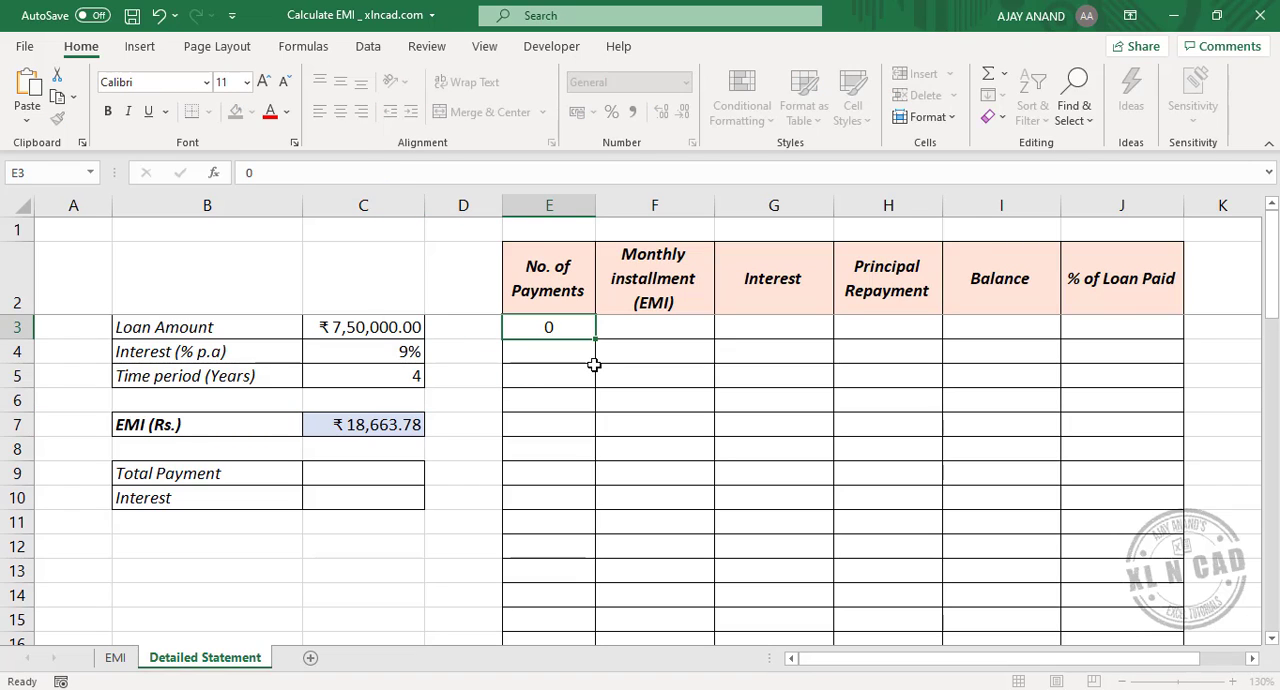
key("Return")
type("1")
key("Return")
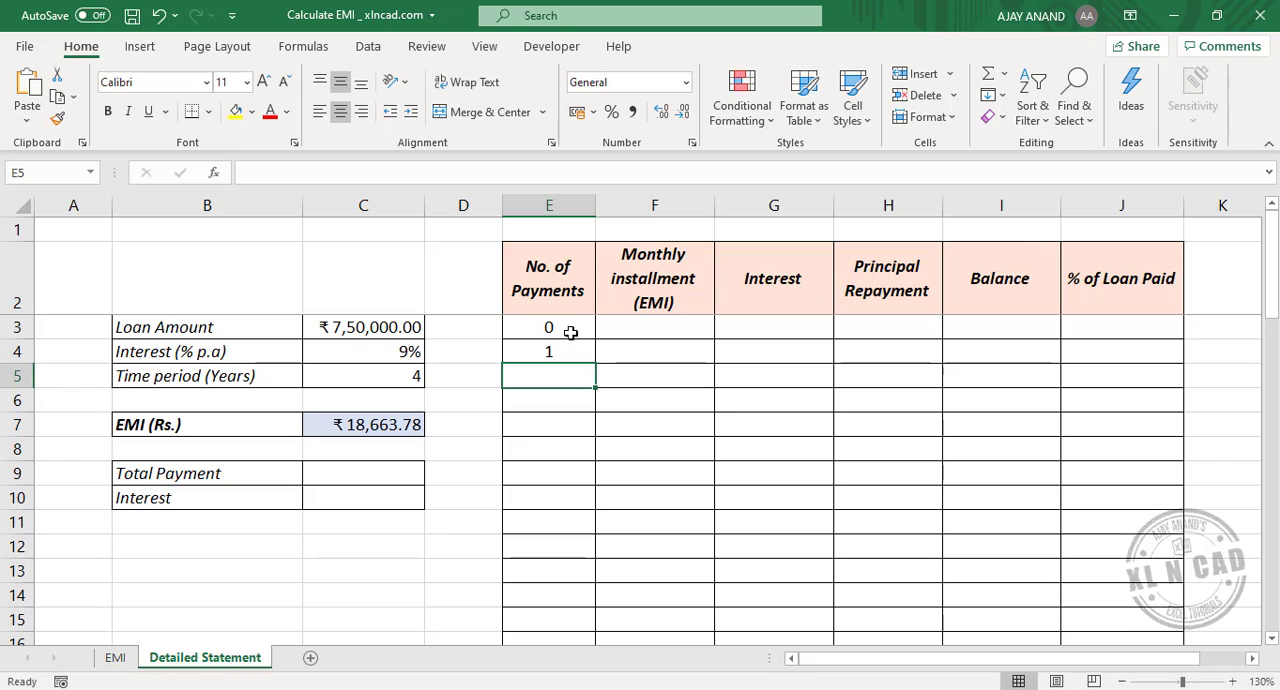
left_click_drag(572, 333, 593, 575)
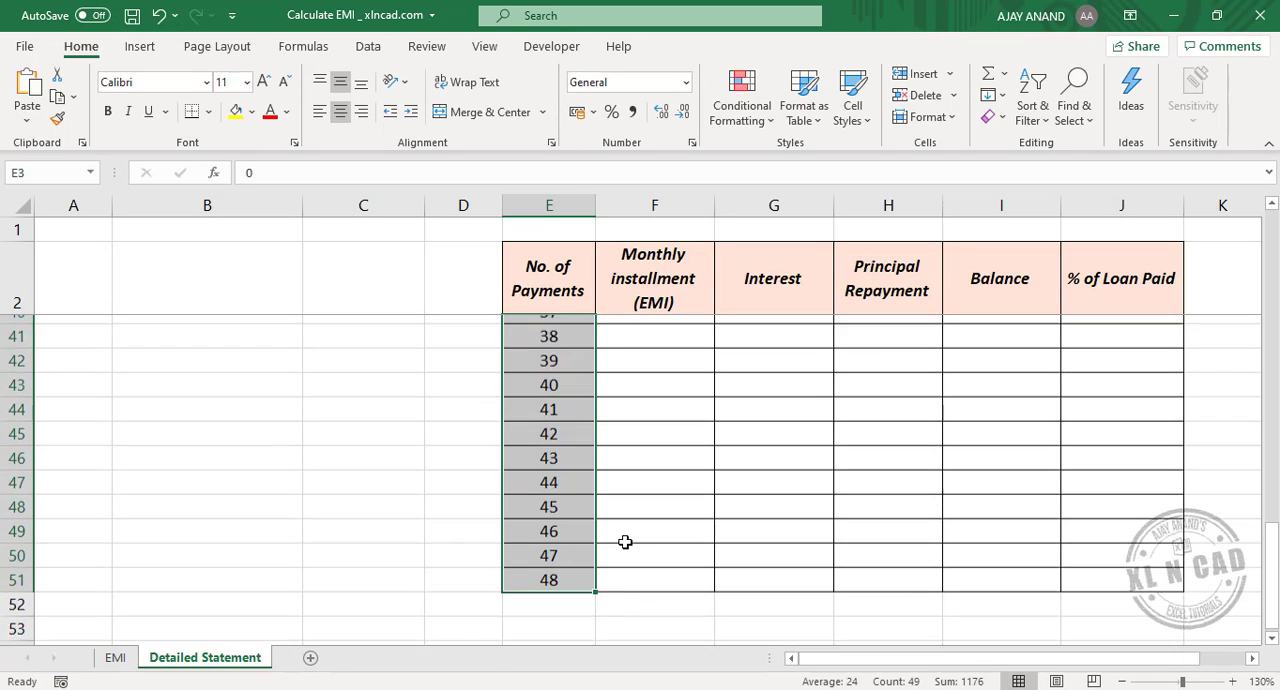
Step: Link the opening balance in I3 to the loan amount with the formula =C3
scroll(624, 541, "up", 13)
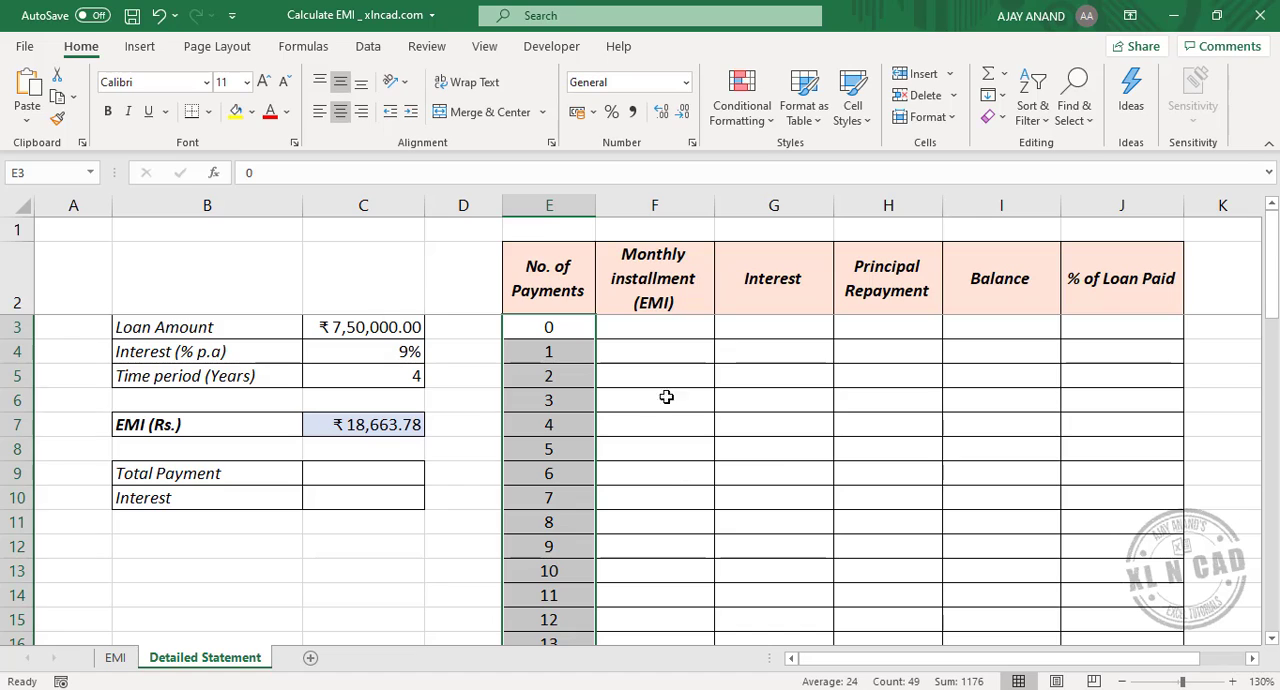
left_click(995, 328)
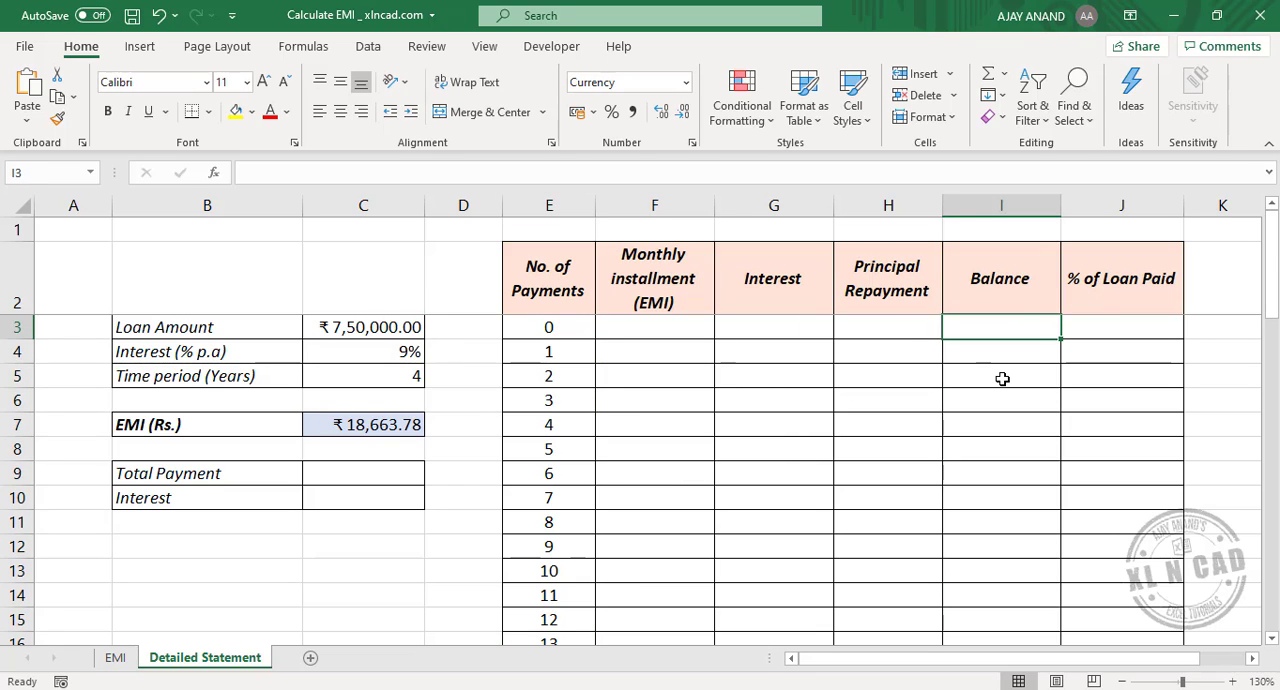
type("=")
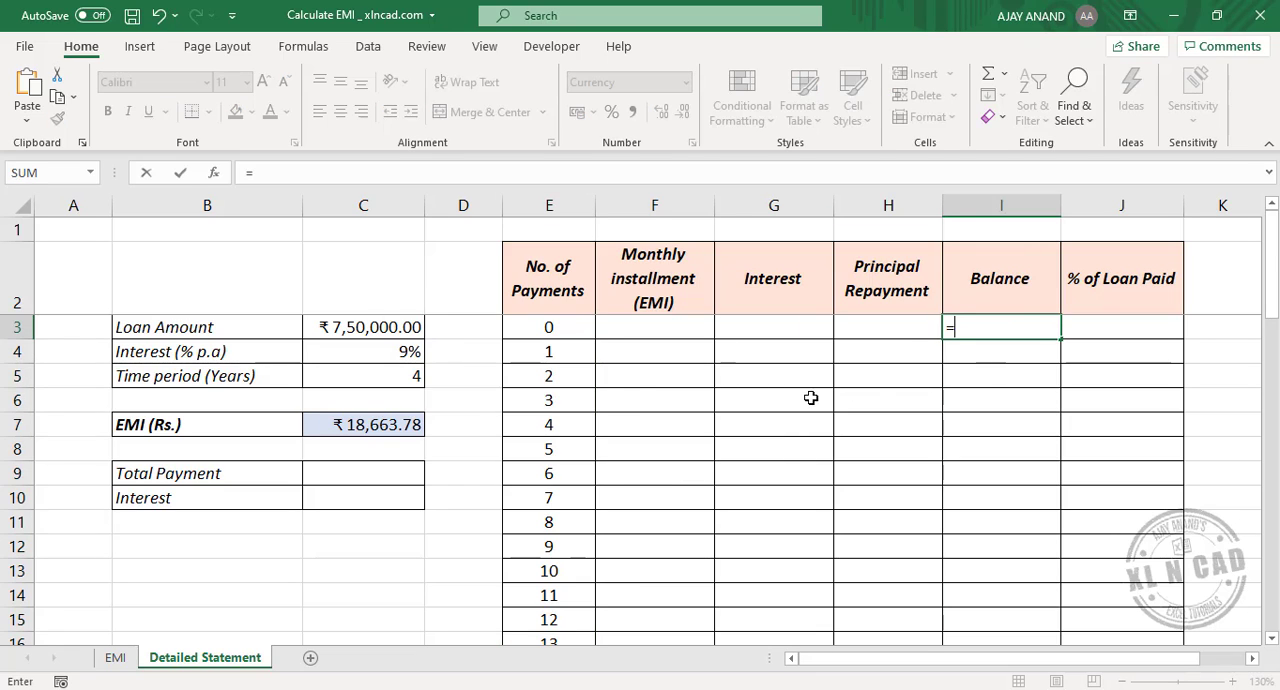
left_click(400, 331)
key("Return")
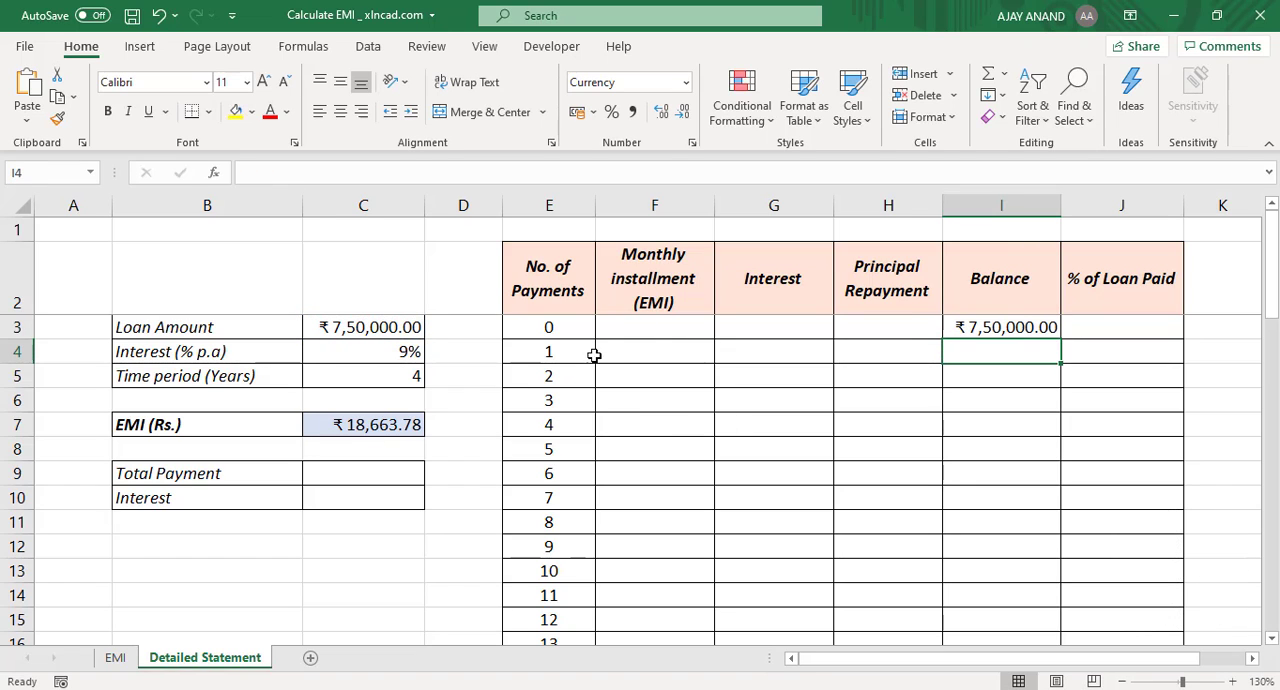
Step: Fetch the monthly installment for payment 1 in F4 with the absolute reference =$C$7
left_click(654, 365)
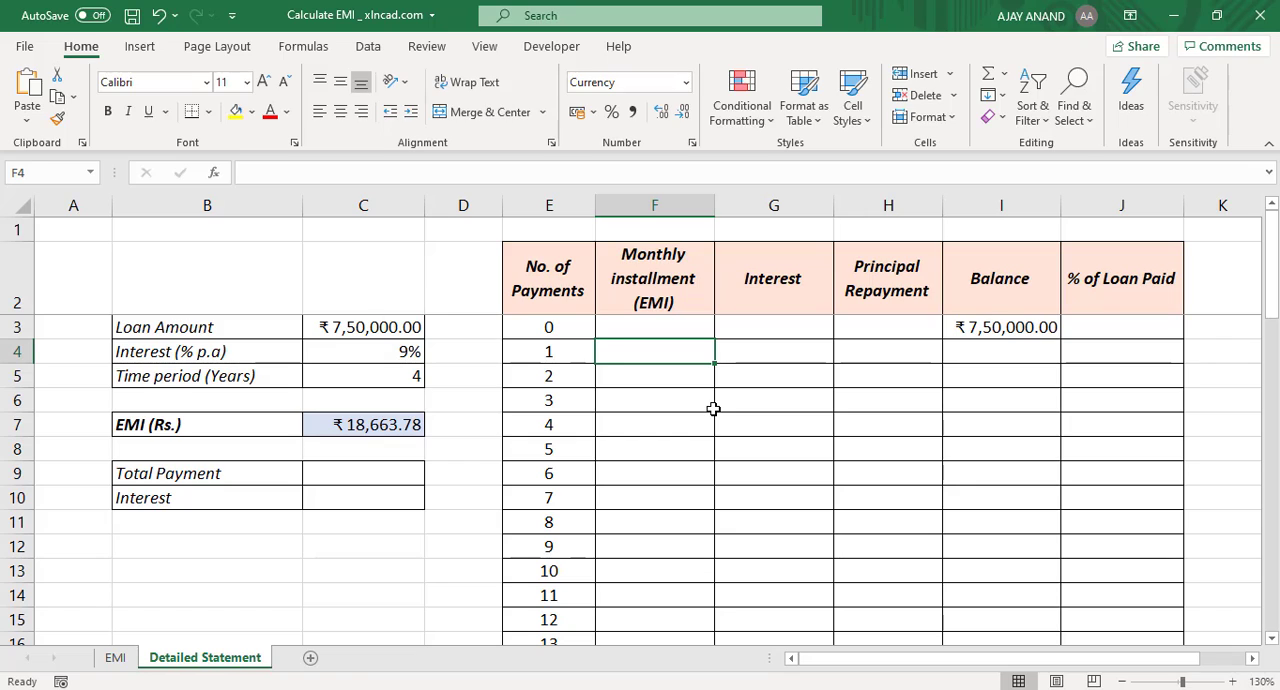
type("=")
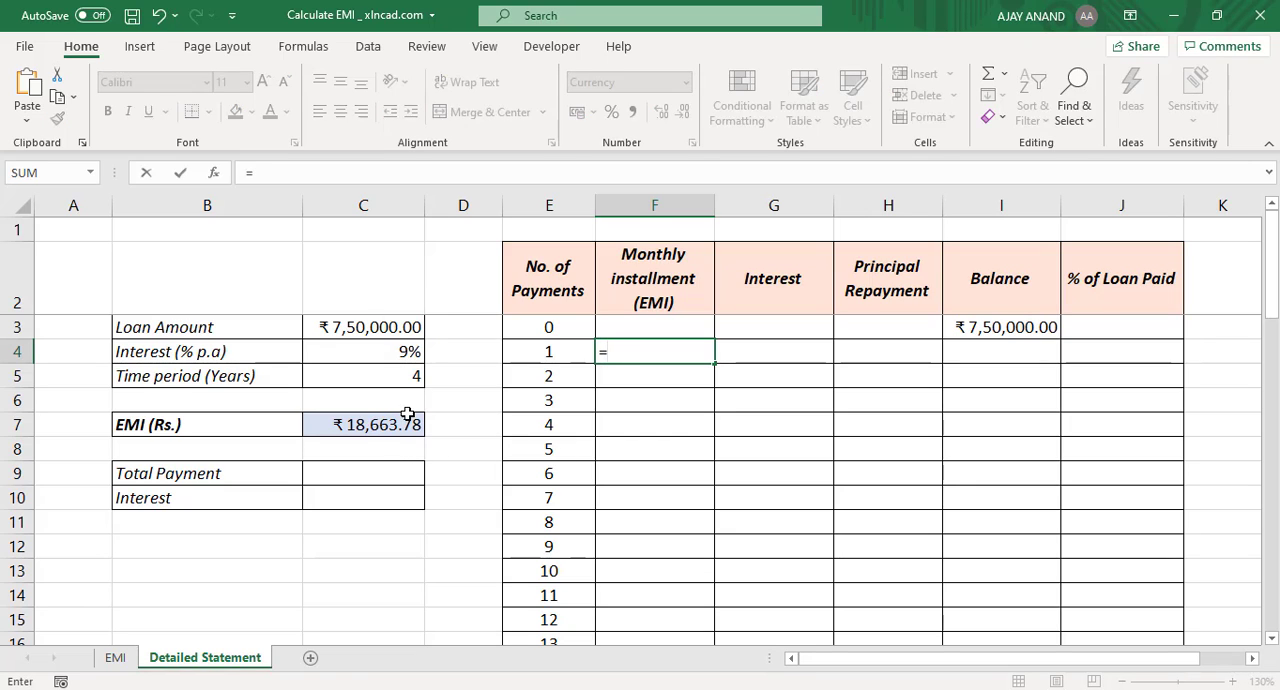
left_click(379, 426)
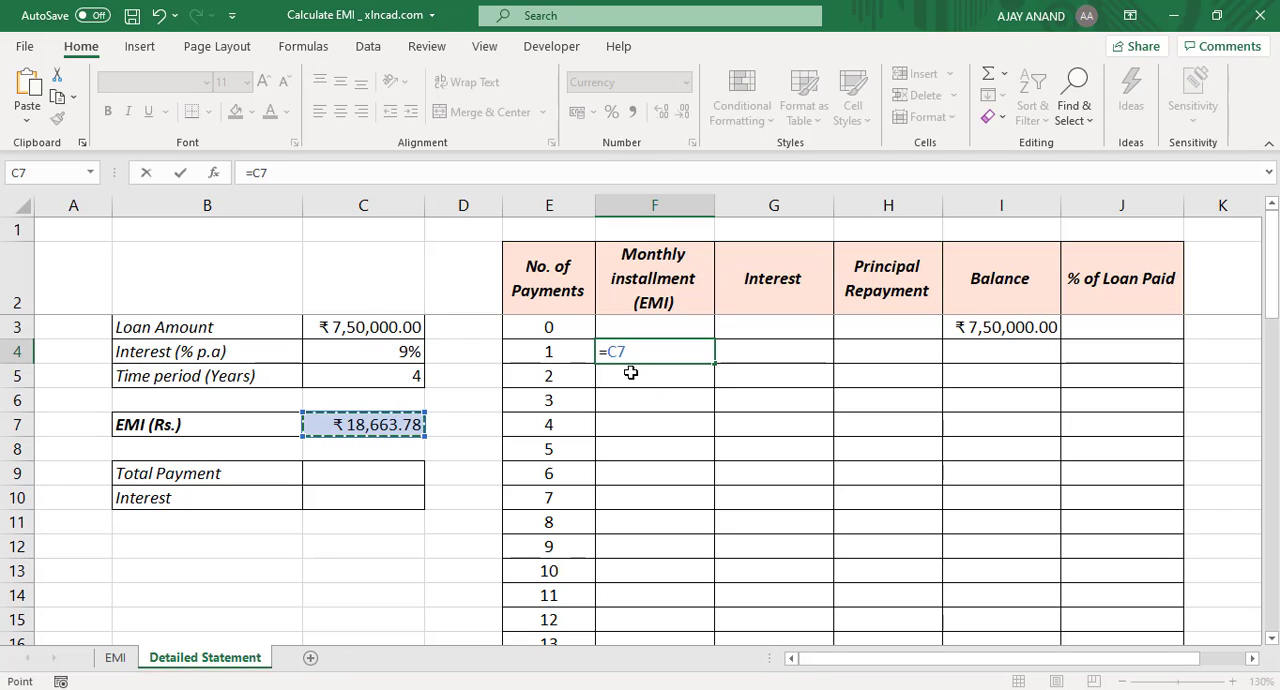
key("F4")
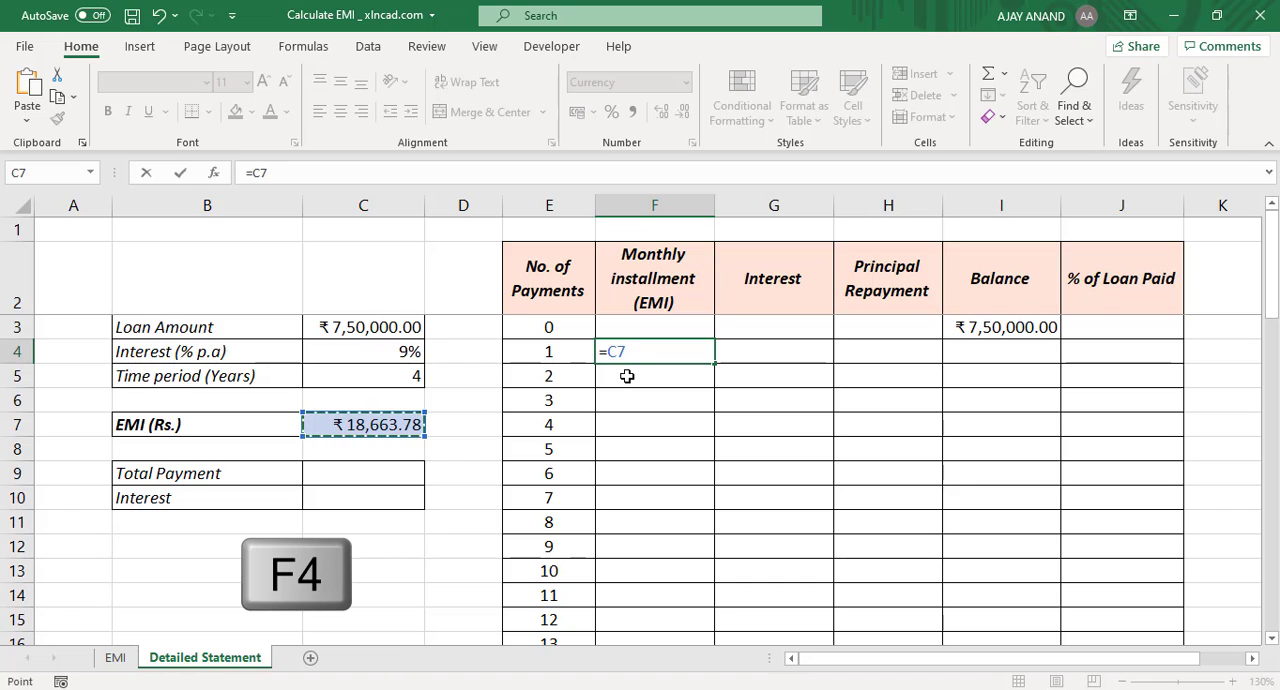
key("F4")
key("Return")
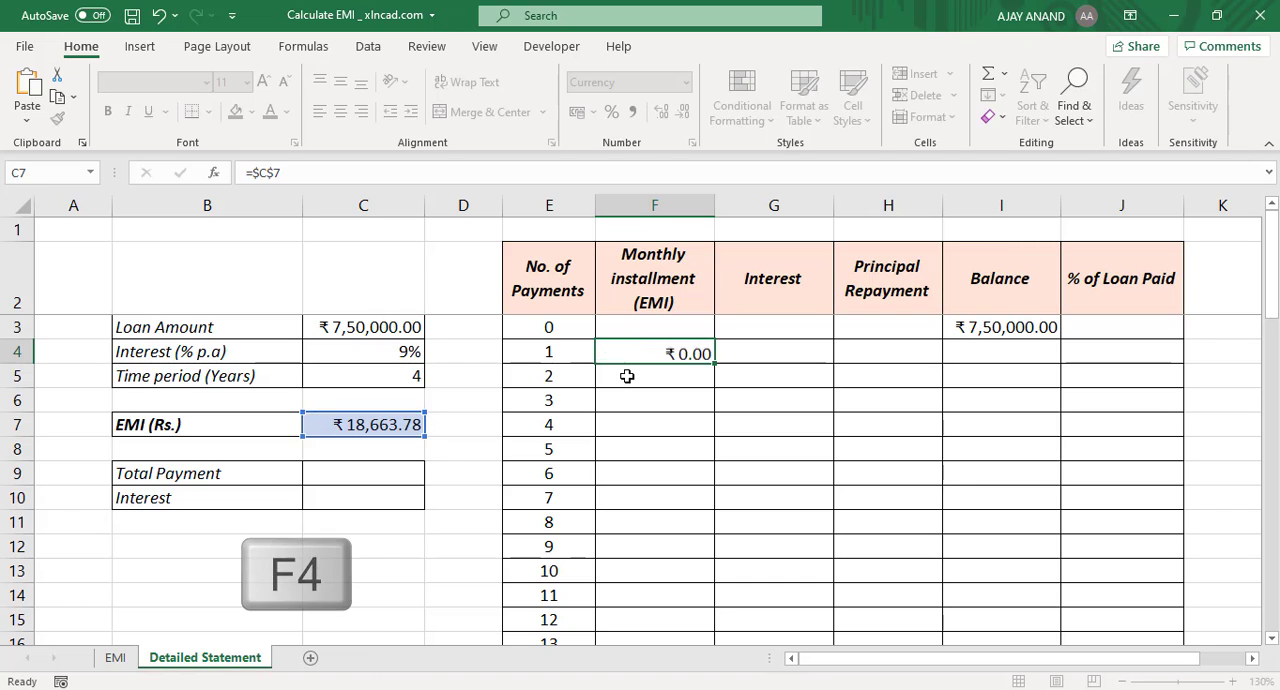
Step: Copy the installment formula in F4 down through F51 so every payment from 1 to 48 has its EMI
left_click(695, 351)
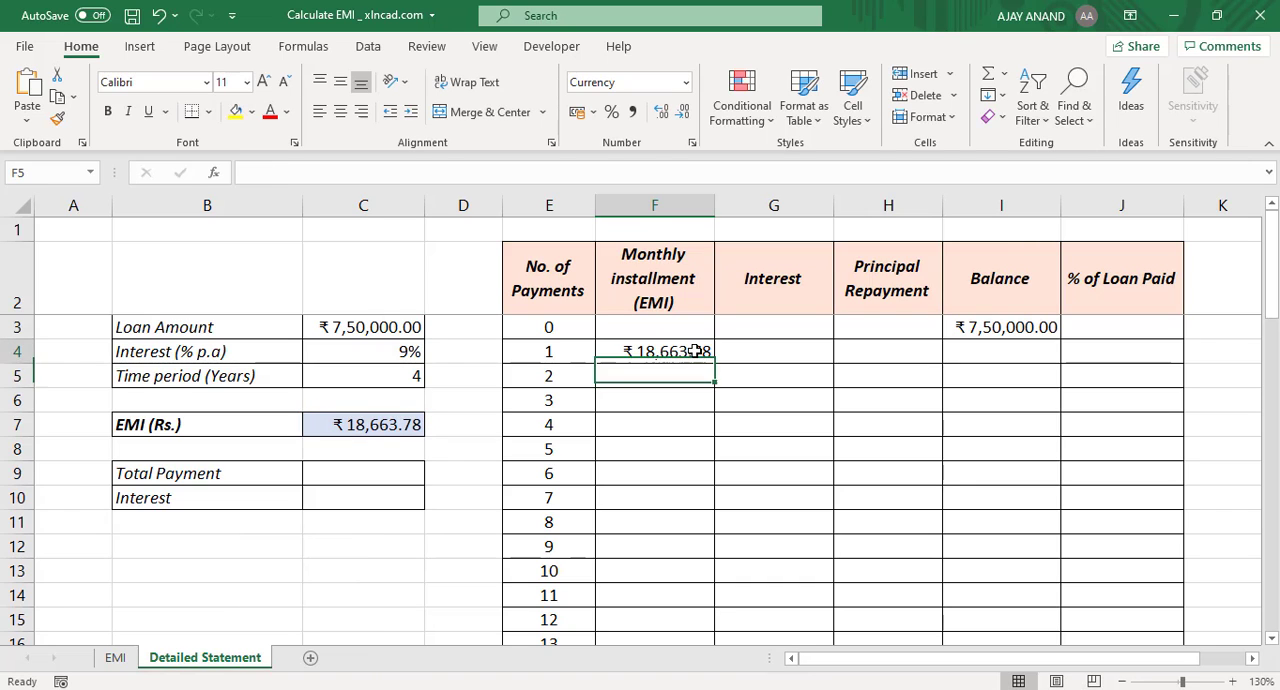
left_click_drag(715, 365, 713, 612)
scroll(711, 611, "up", 12)
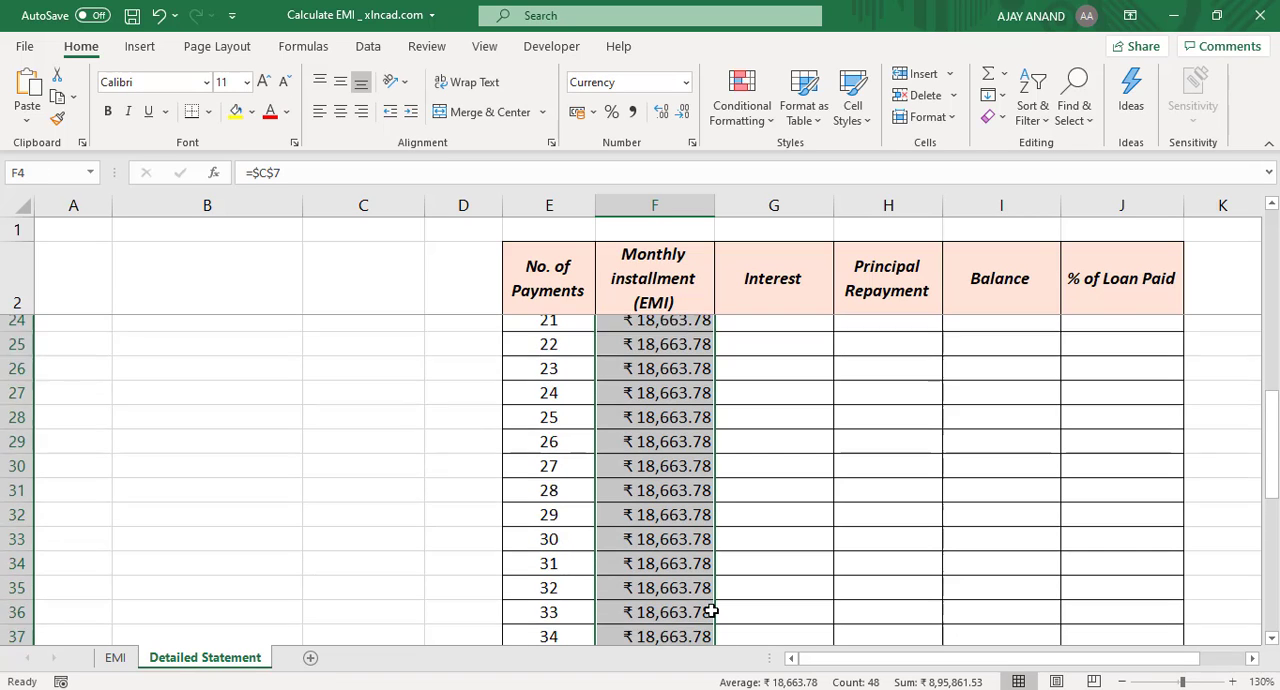
Step: Calculate the interest for payment 1 in G4 with the formula =I3*$C$4/12
left_click(763, 353)
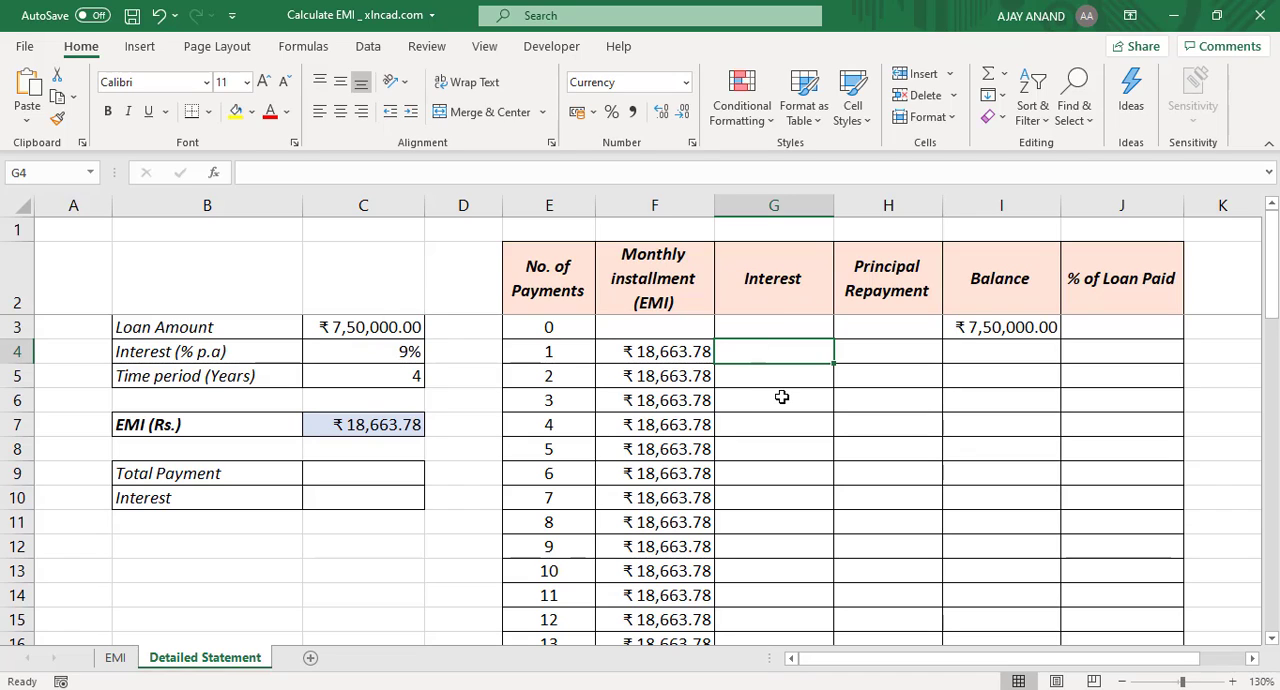
type("=")
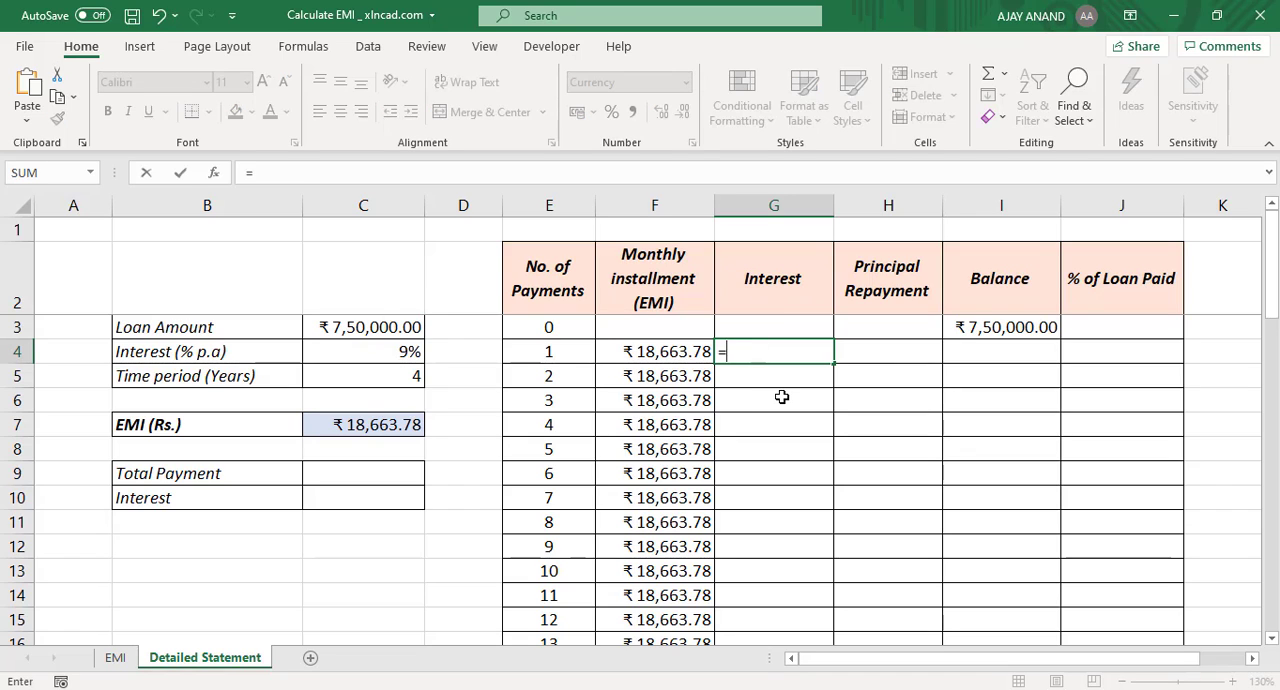
left_click(998, 328)
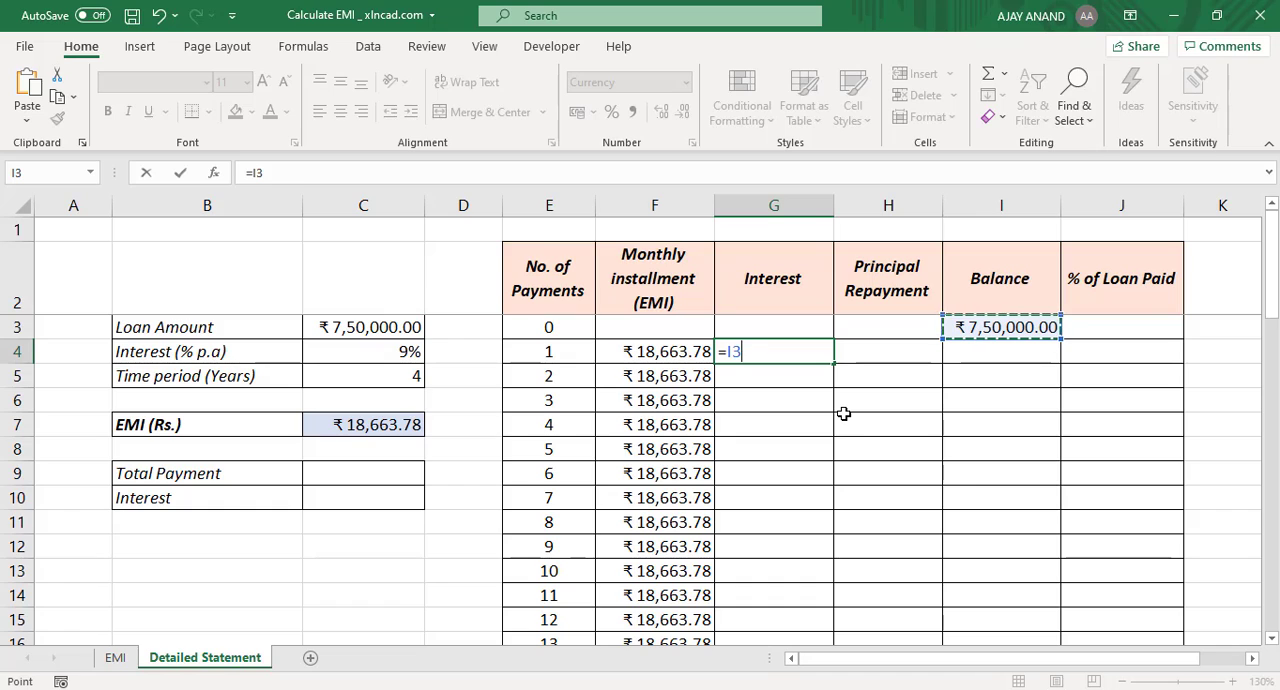
type("*")
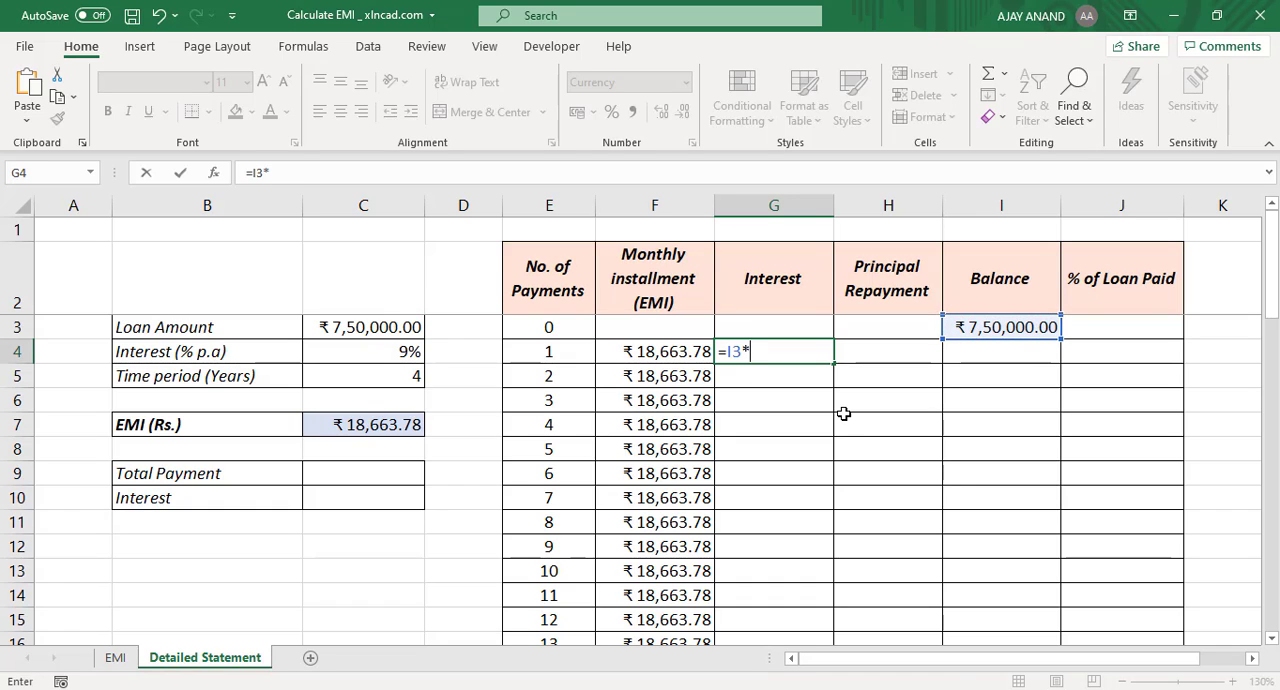
left_click(395, 351)
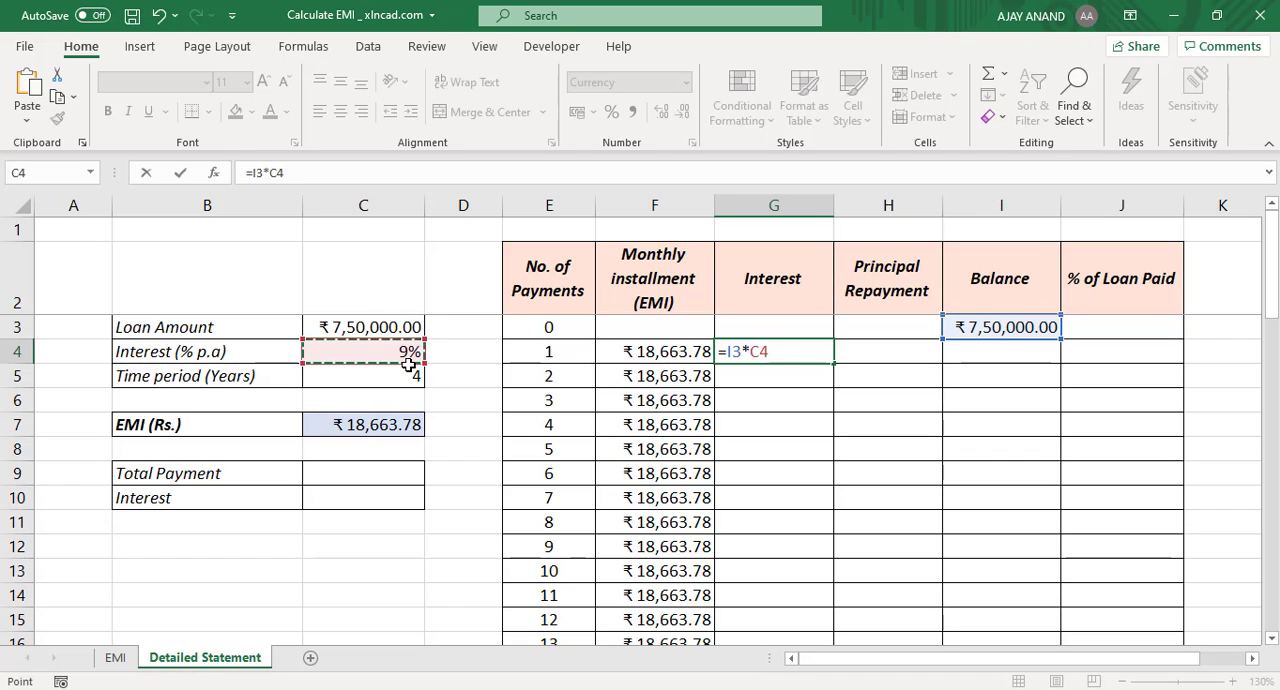
key("F4")
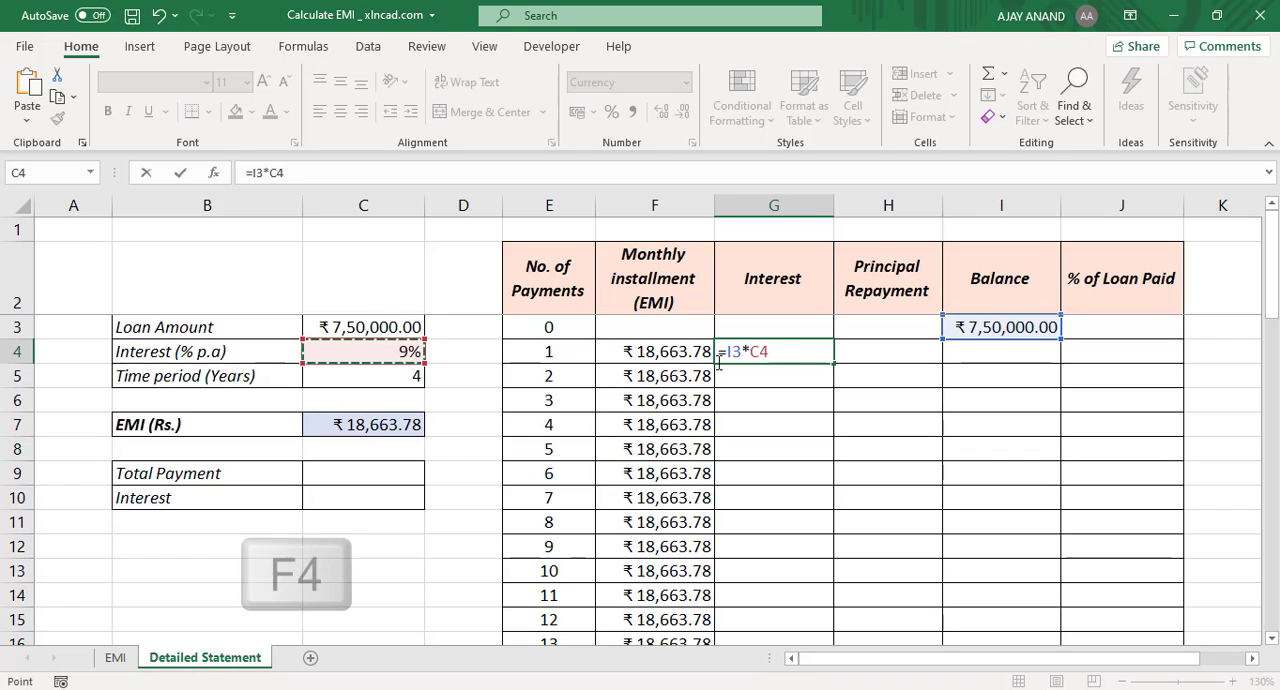
key("F4")
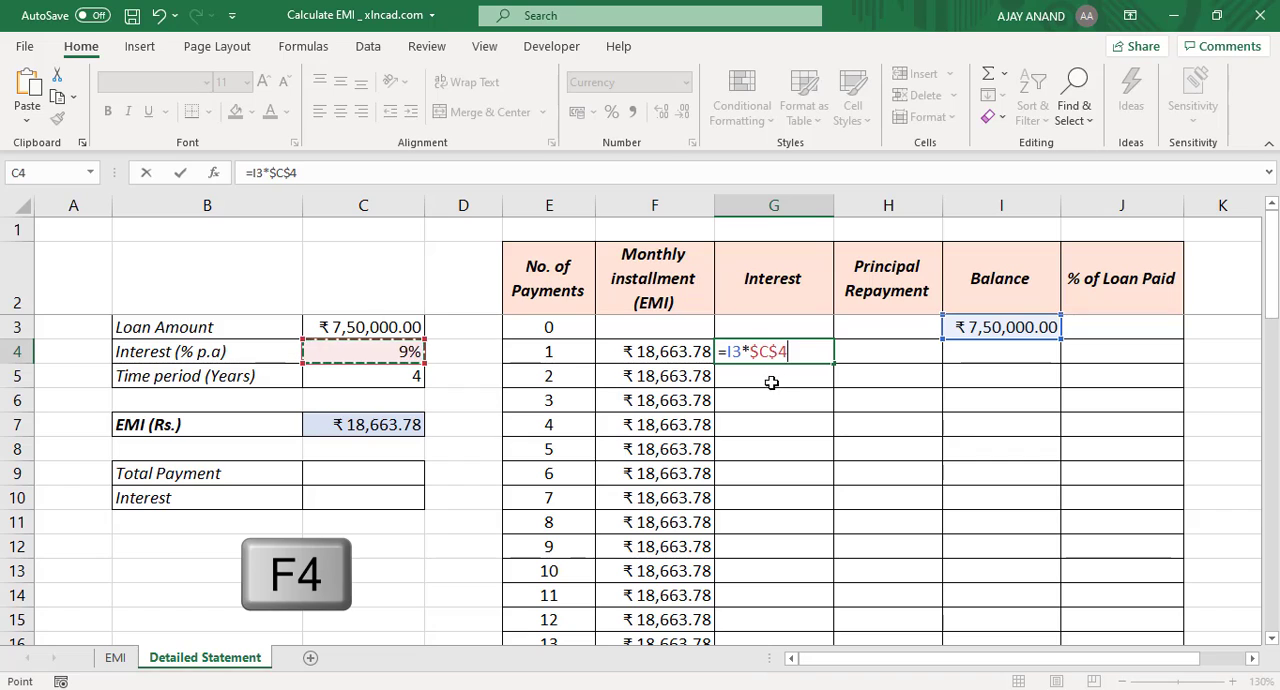
type("/12")
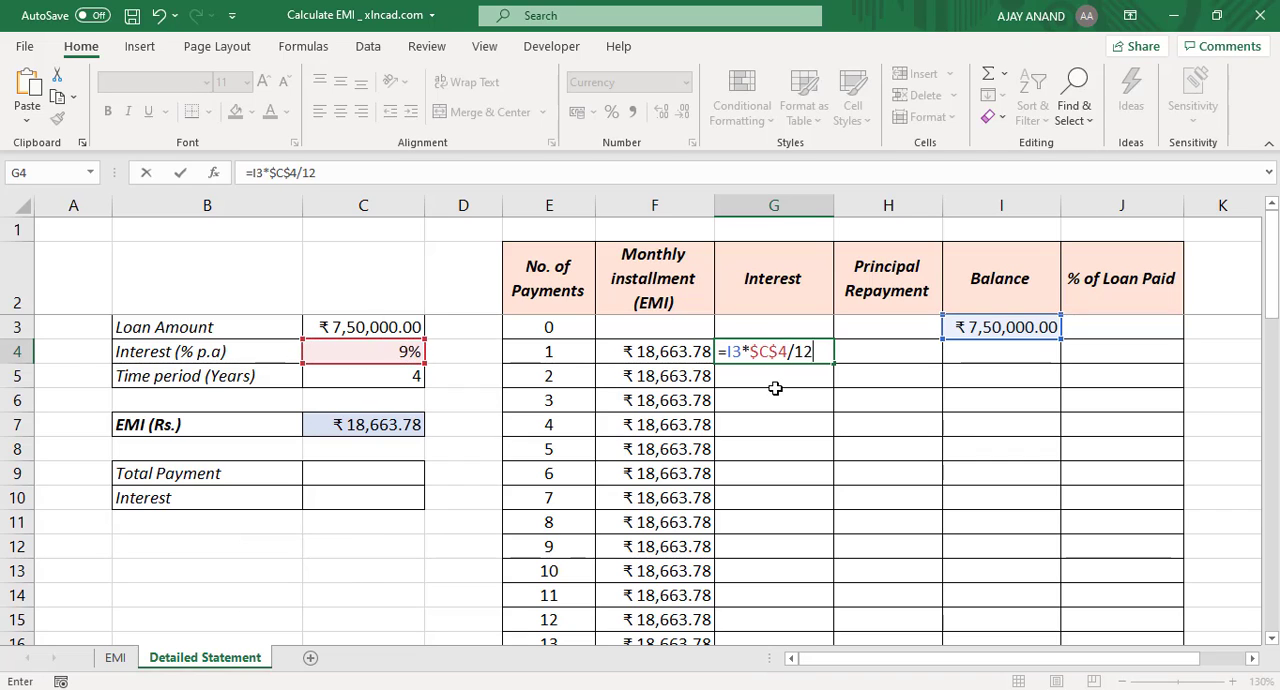
key("Return")
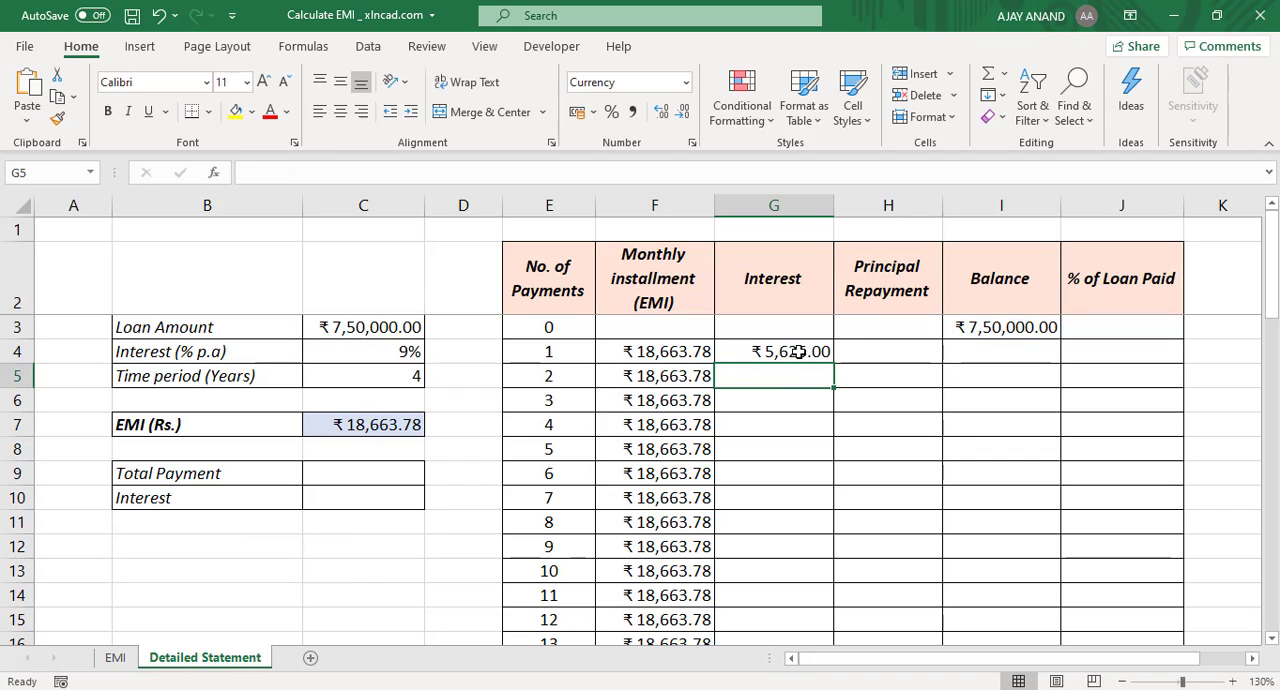
left_click(799, 352)
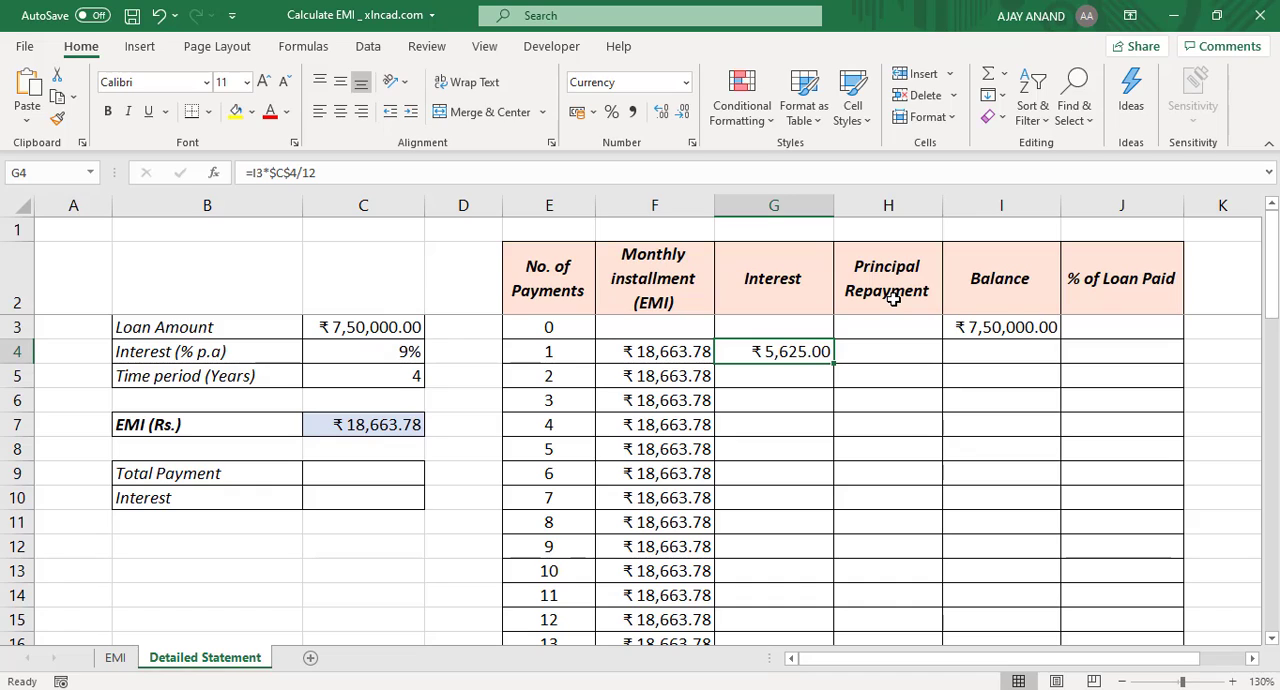
Step: Calculate the principal repayment for payment 1 in H4 with the formula =F4-G4
left_click(873, 350)
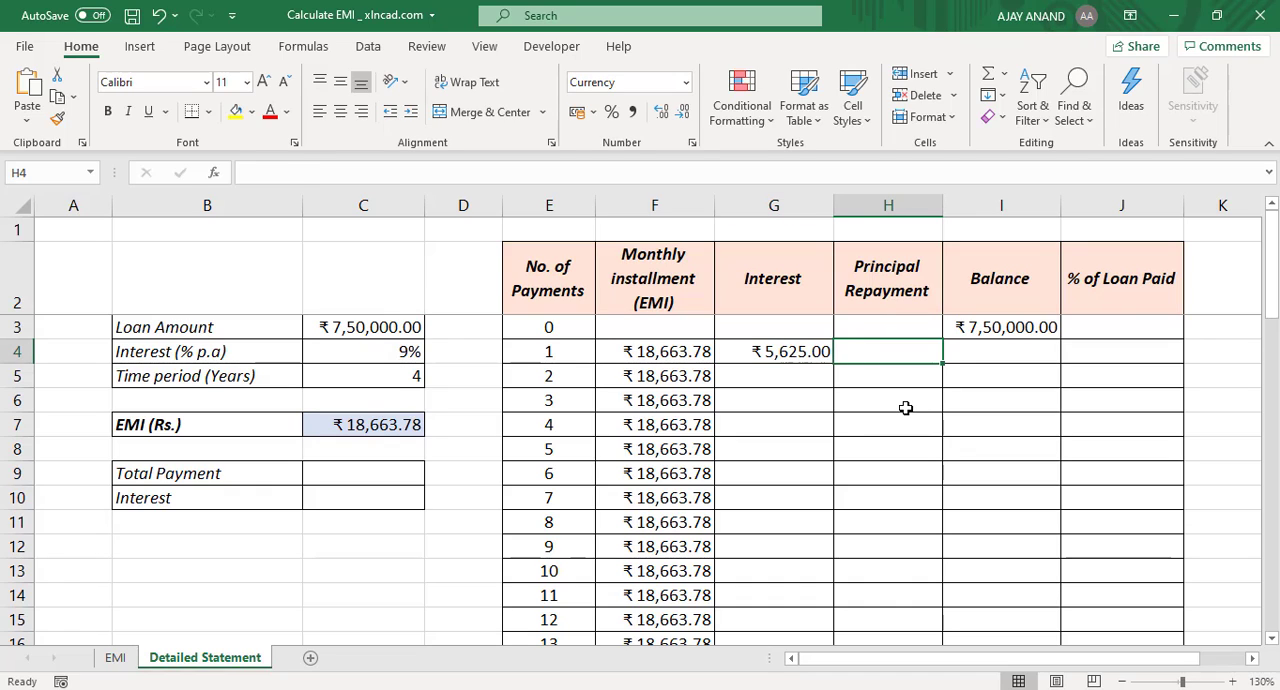
type("=")
left_click(675, 356)
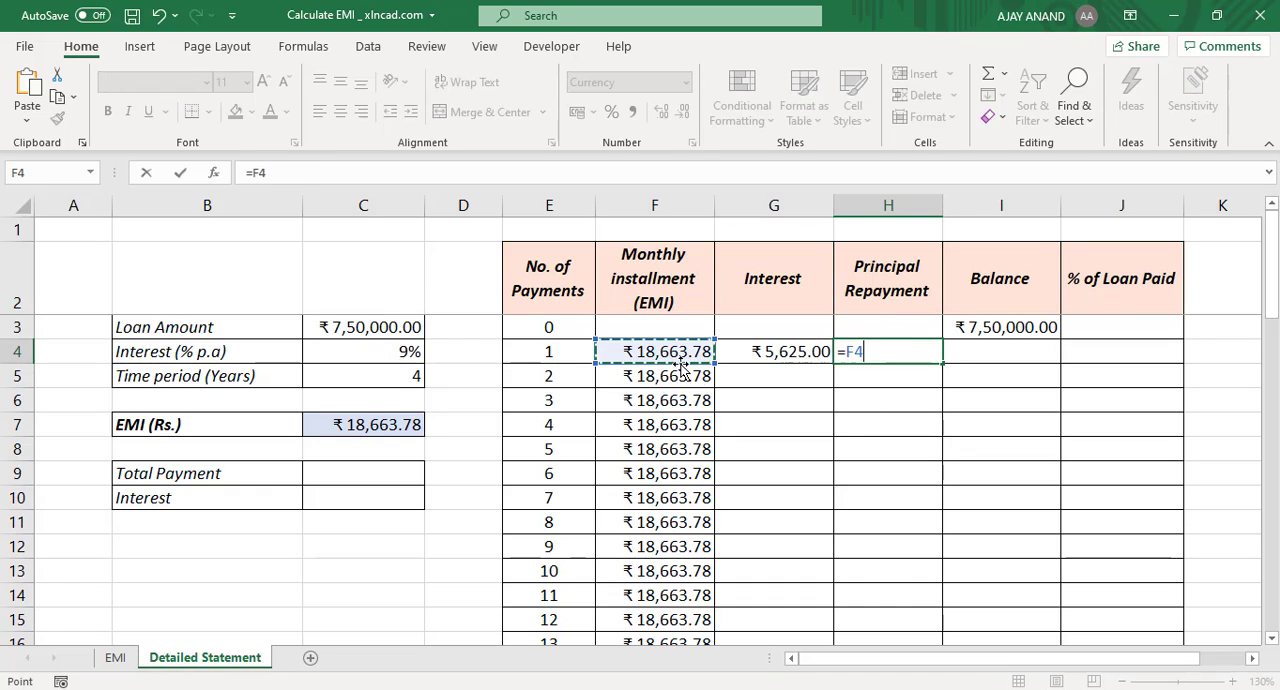
type("-")
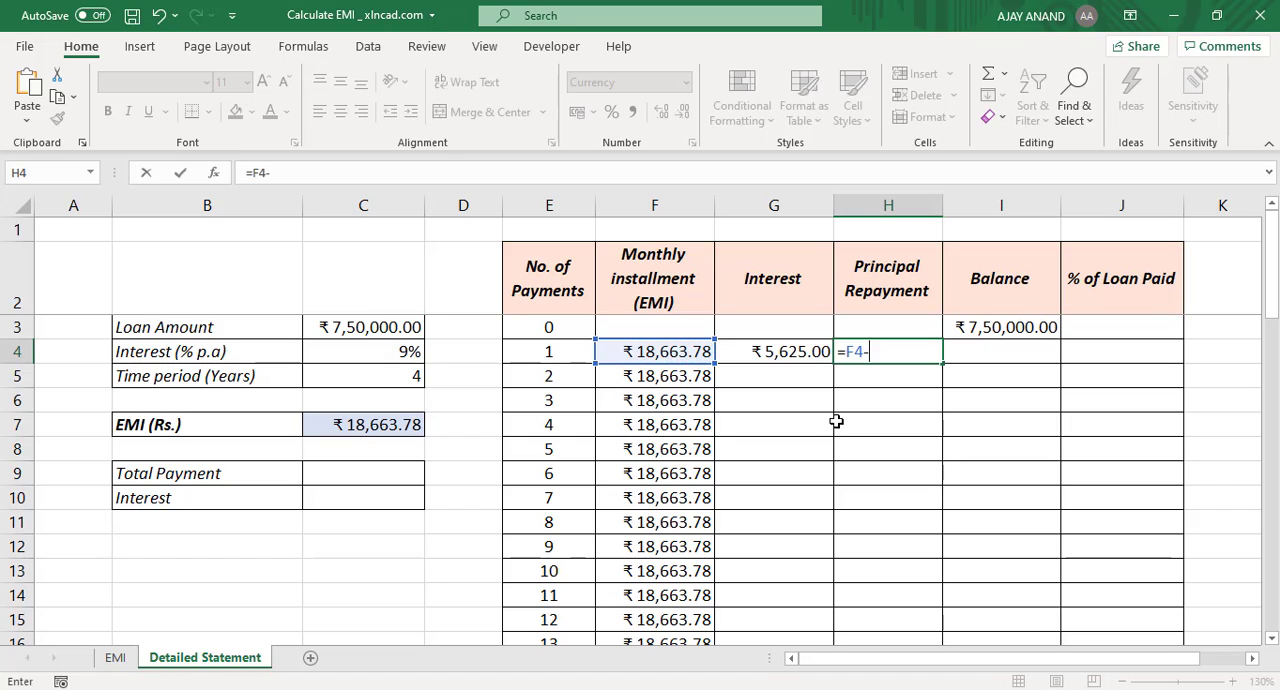
left_click(773, 358)
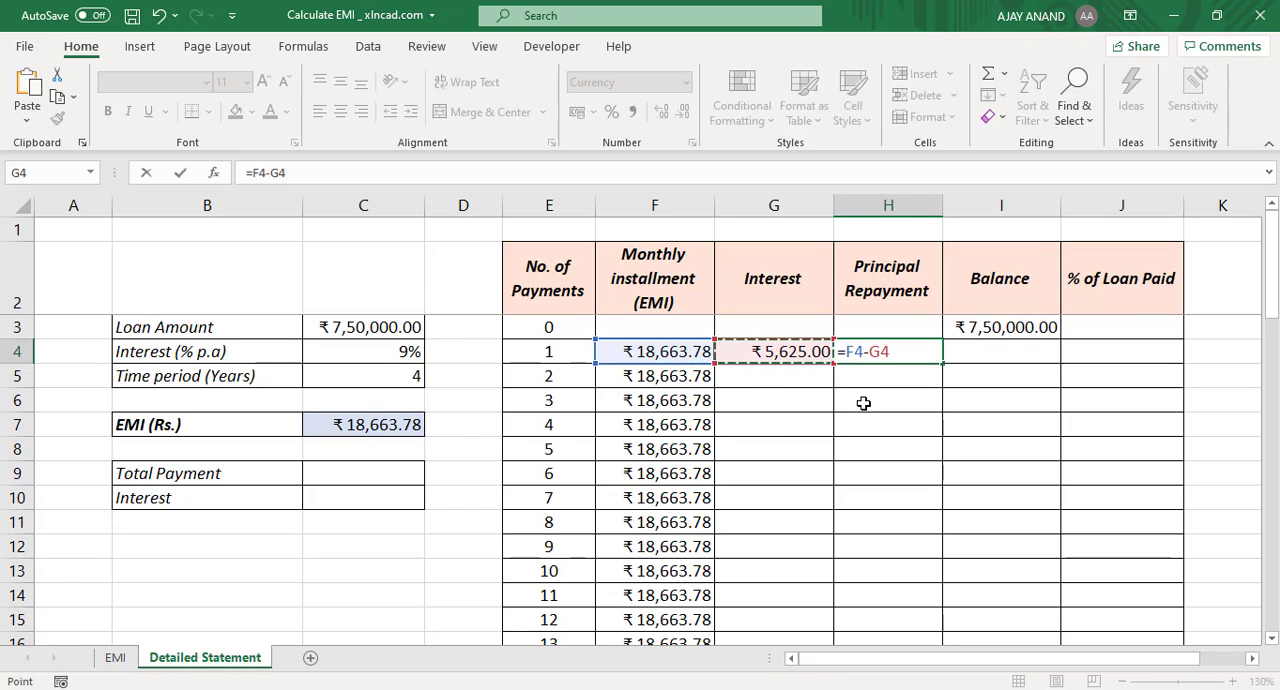
key("Return")
left_click(868, 360)
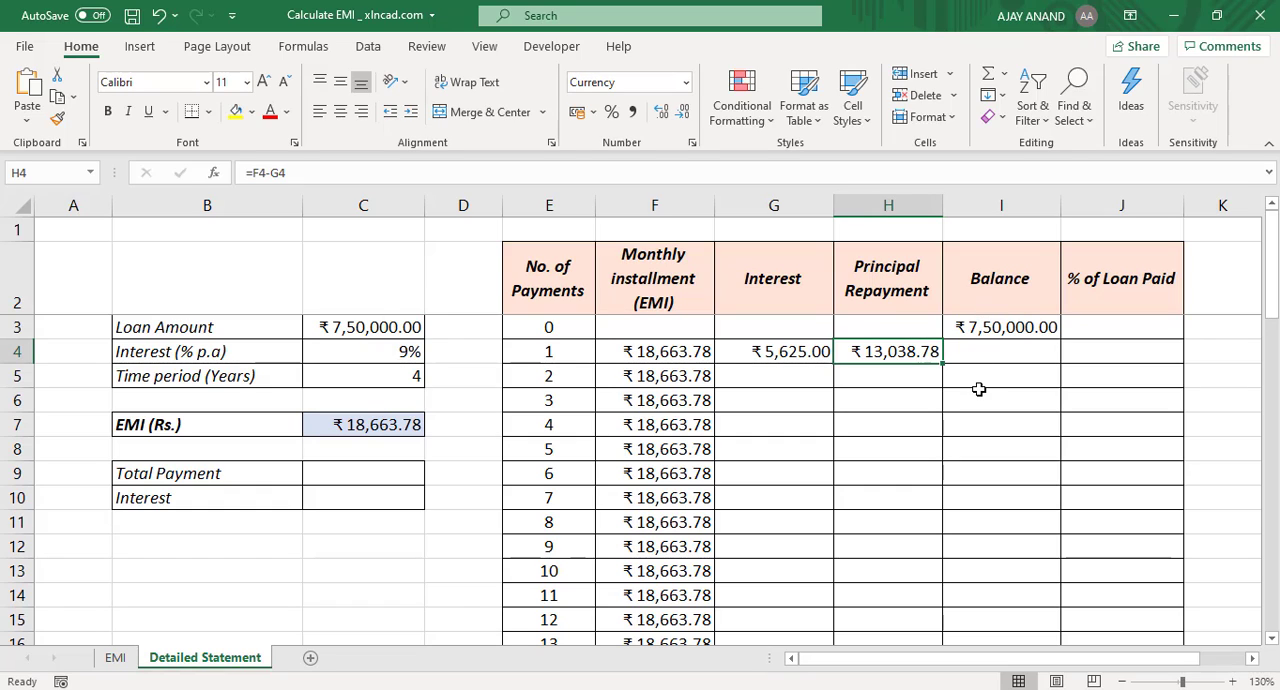
Step: Calculate the remaining balance after payment 1 in I4 by subtracting the principal repayment, =I3-H4
left_click(994, 356)
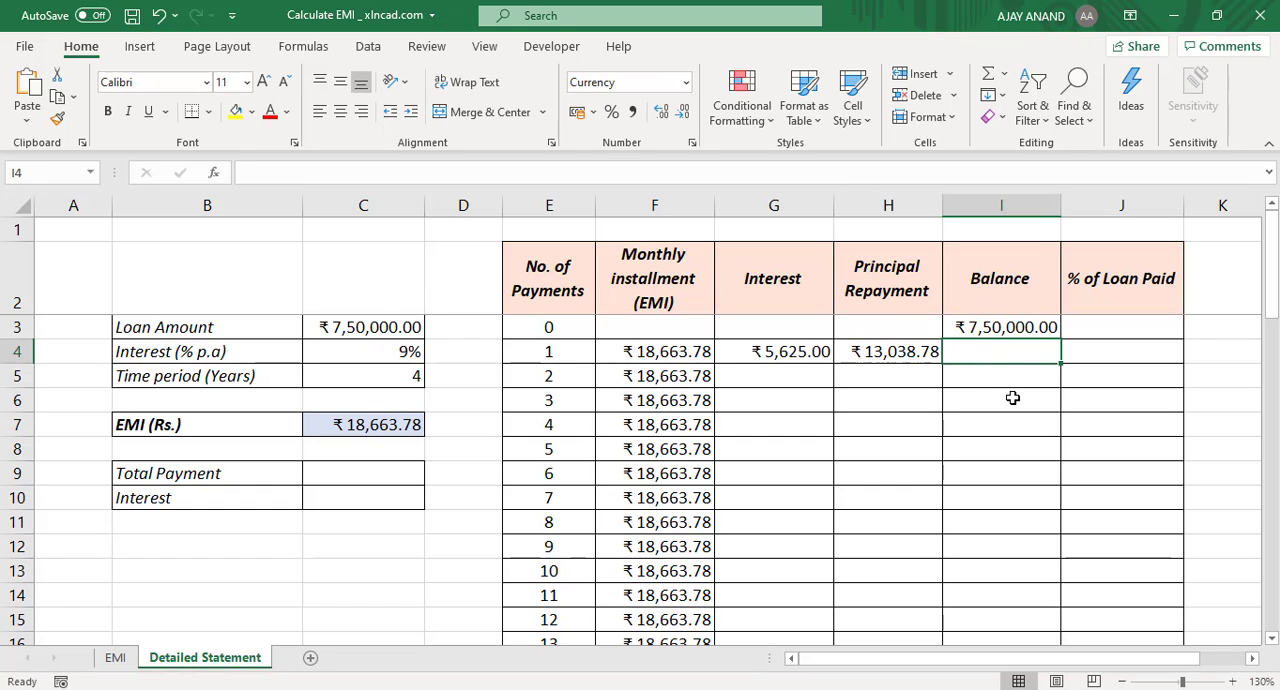
type("=")
left_click(986, 327)
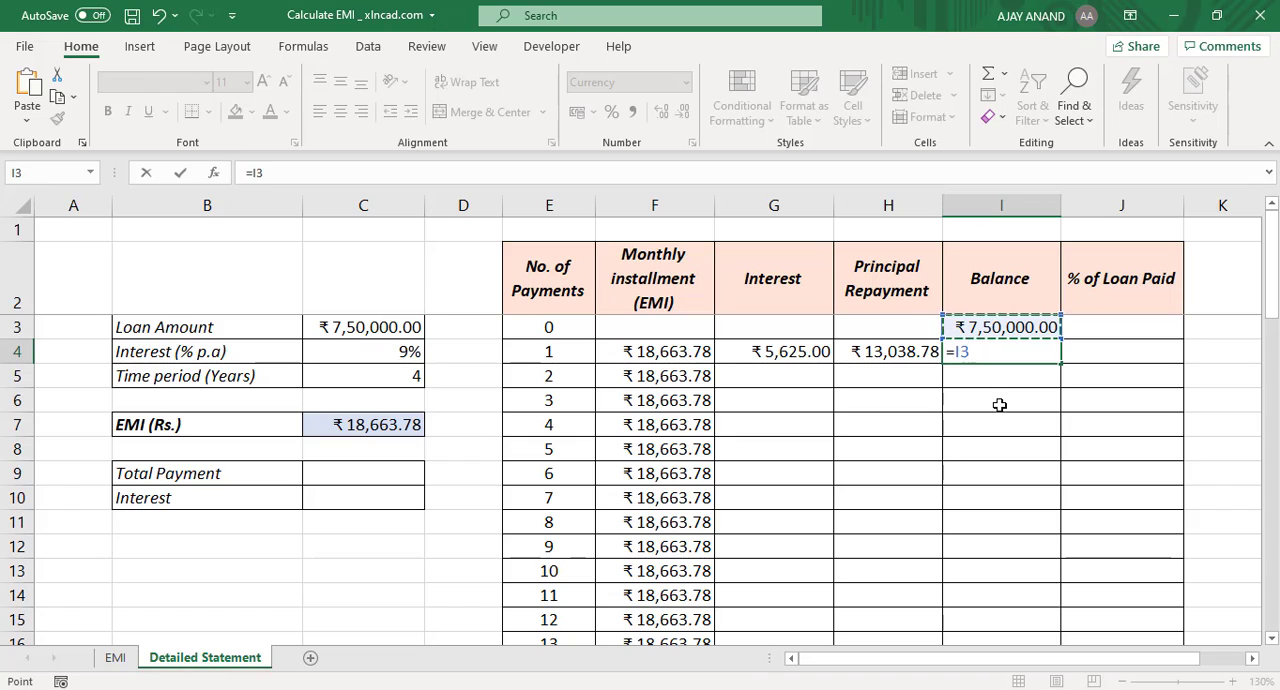
type("-")
left_click(884, 352)
key("Return")
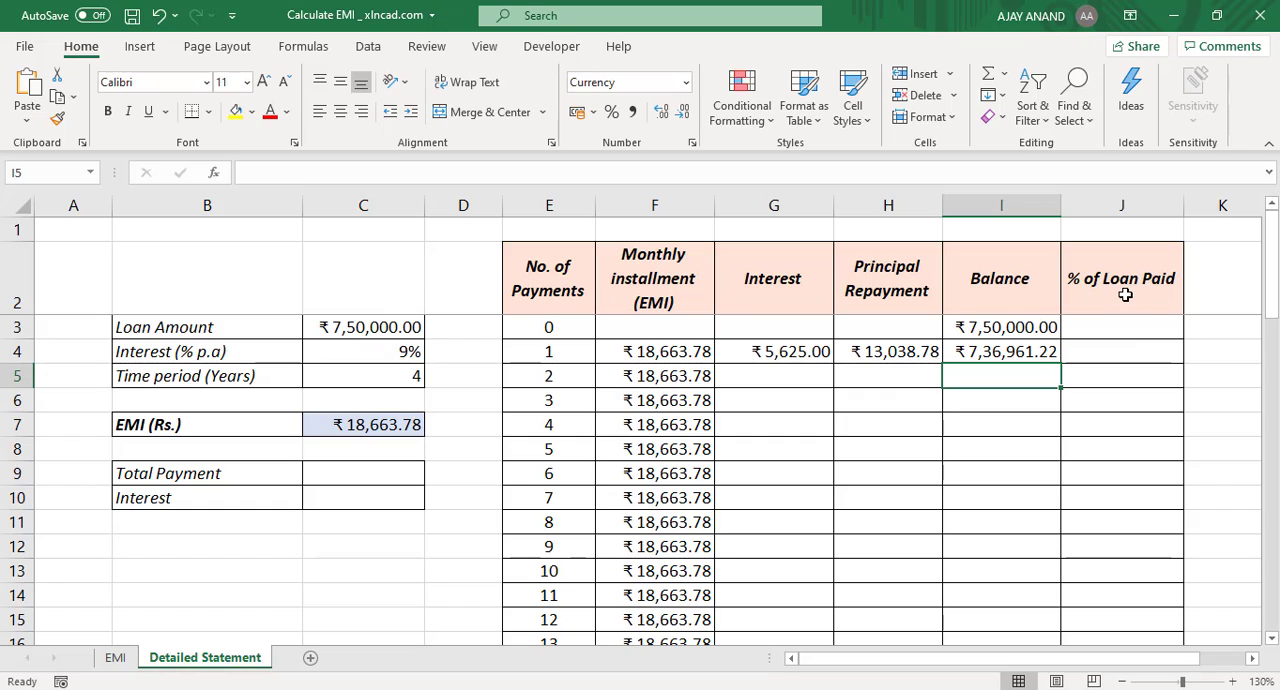
Step: Calculate the percentage of loan paid after payment 1 in J4 with the formula =($I$3-I4)/$I$3
left_click(1095, 350)
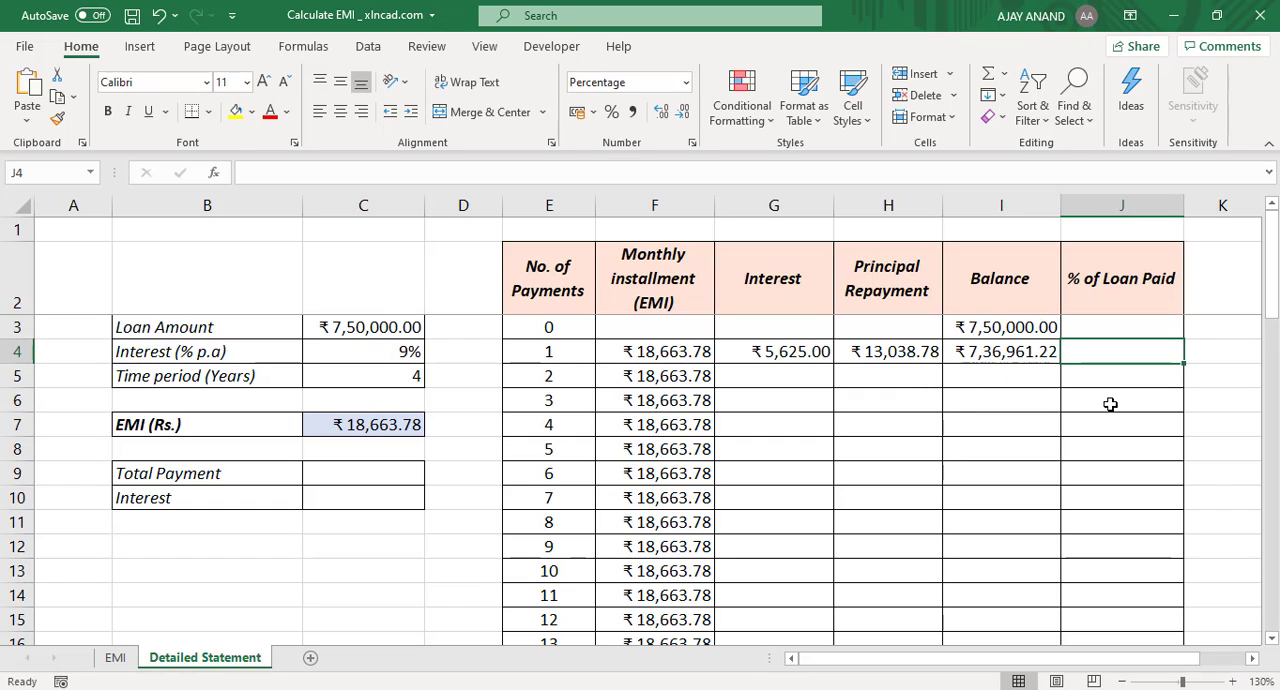
type("=(")
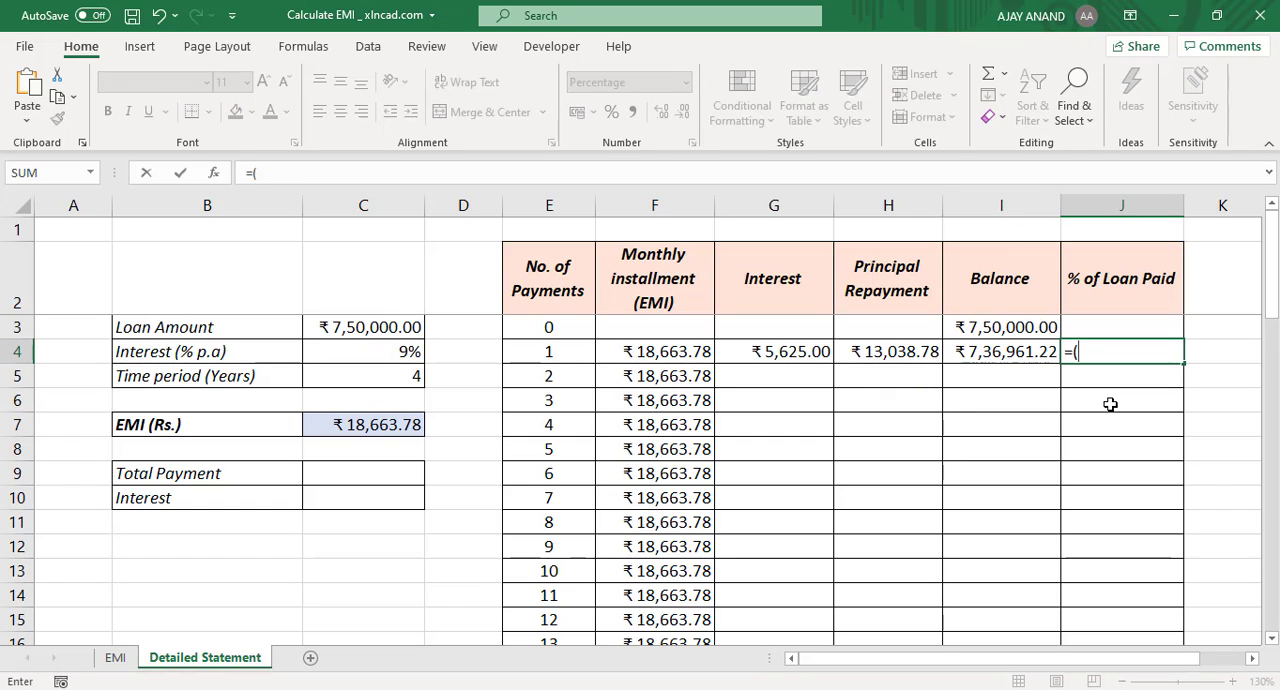
left_click(991, 327)
key("F4")
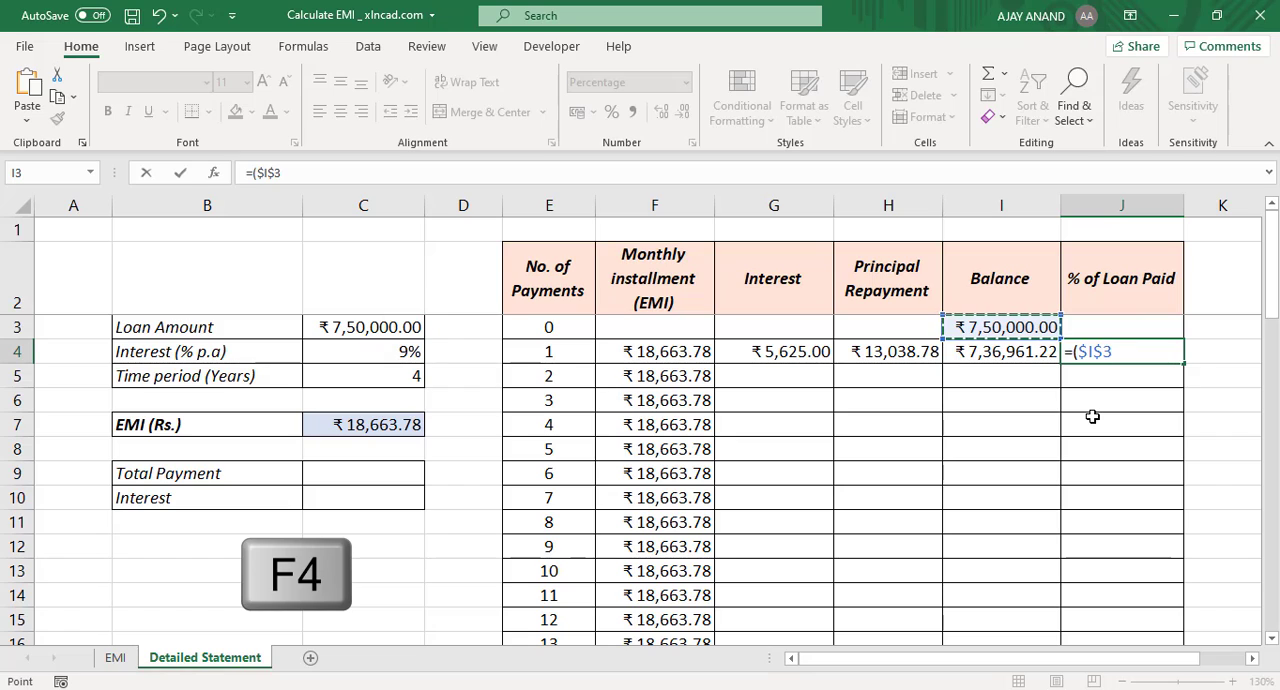
type("-")
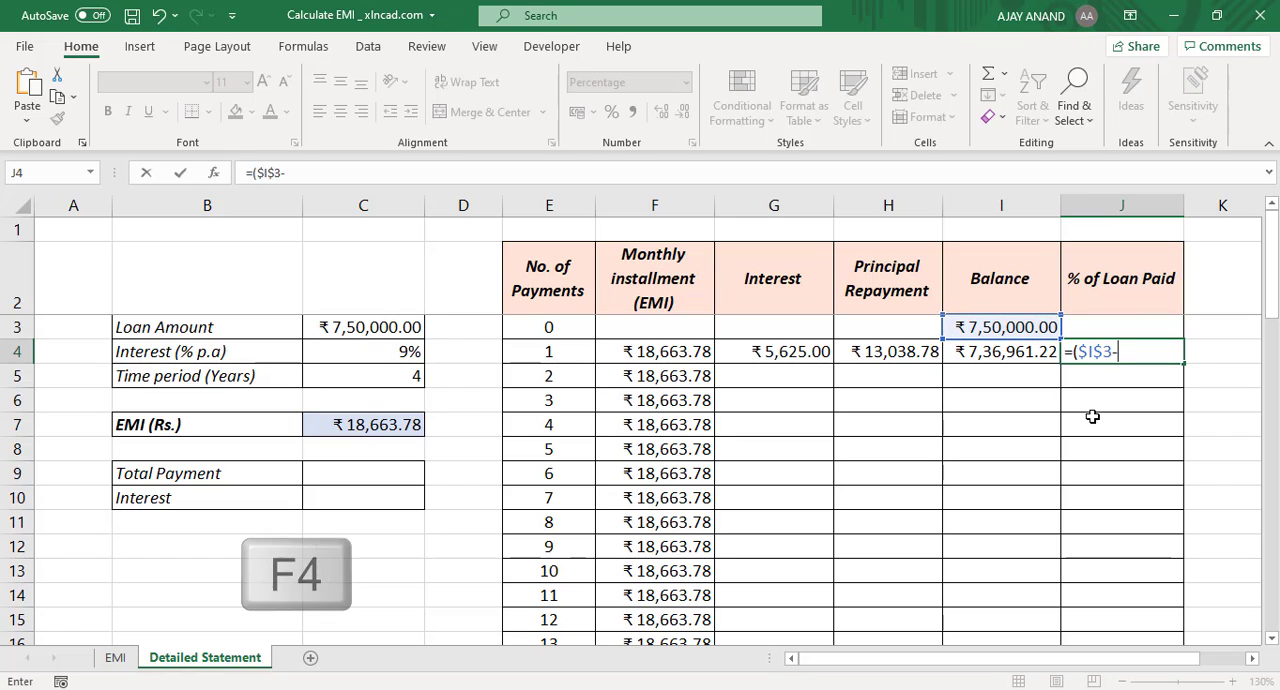
left_click(1008, 356)
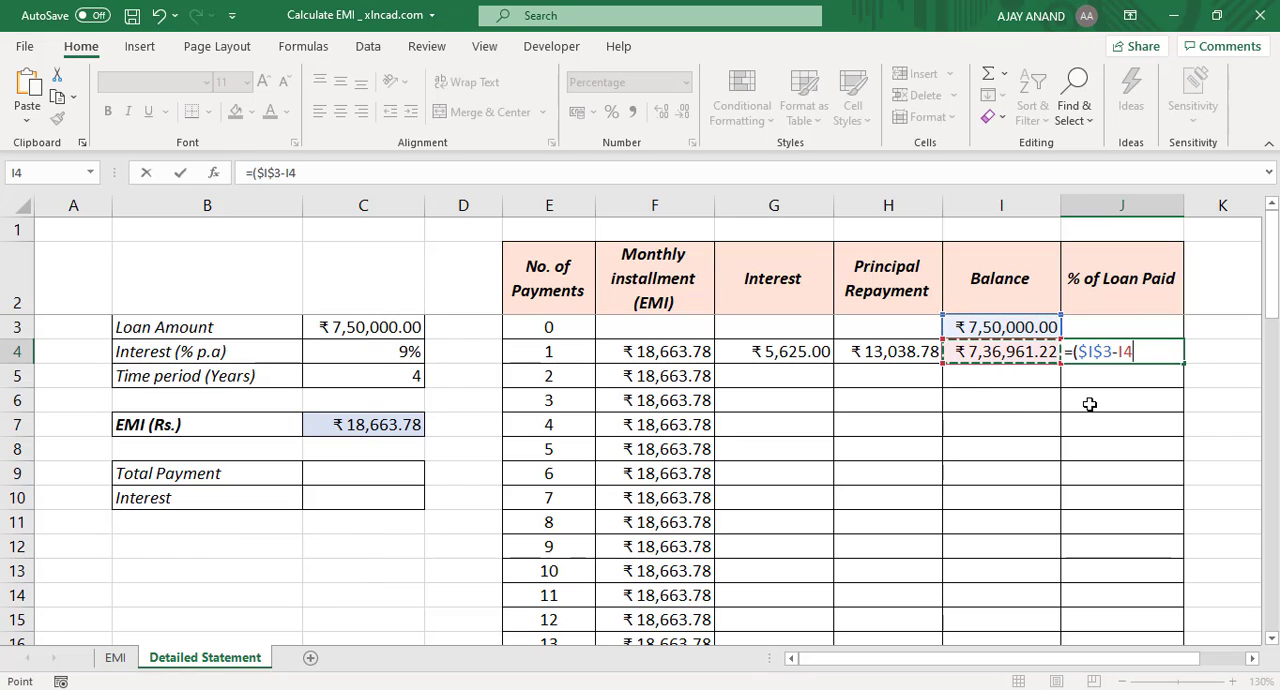
type(")")
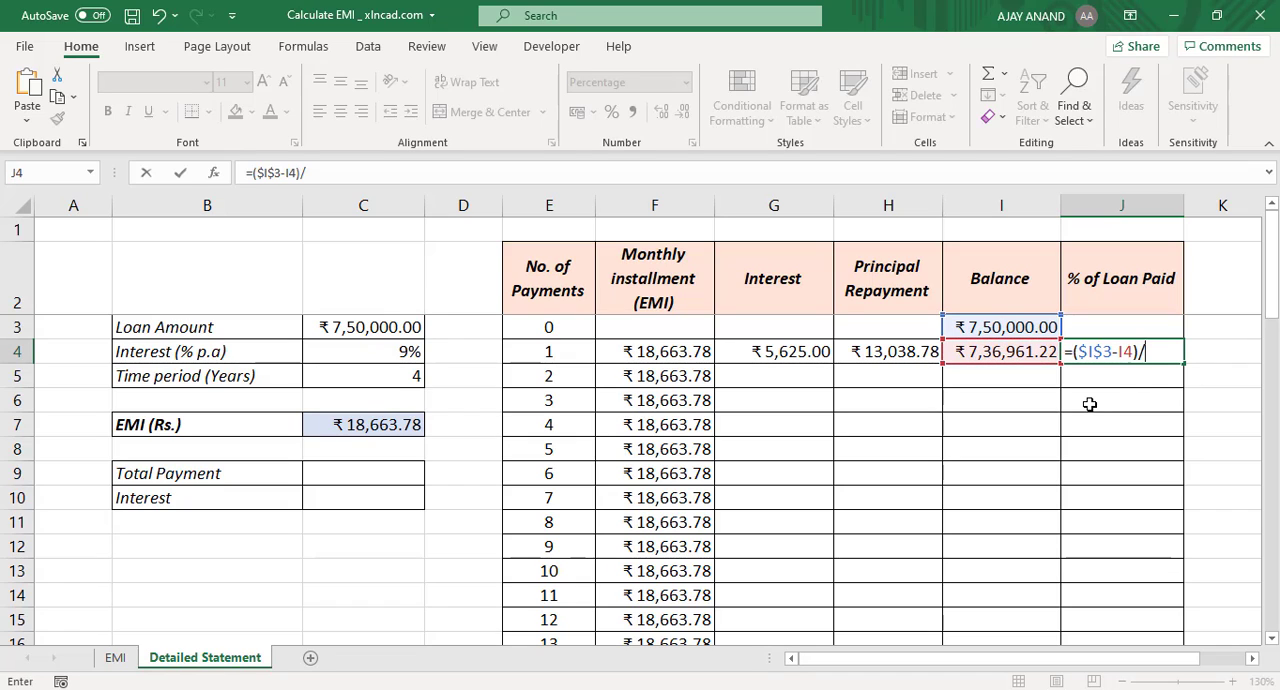
type("/")
left_click(1000, 329)
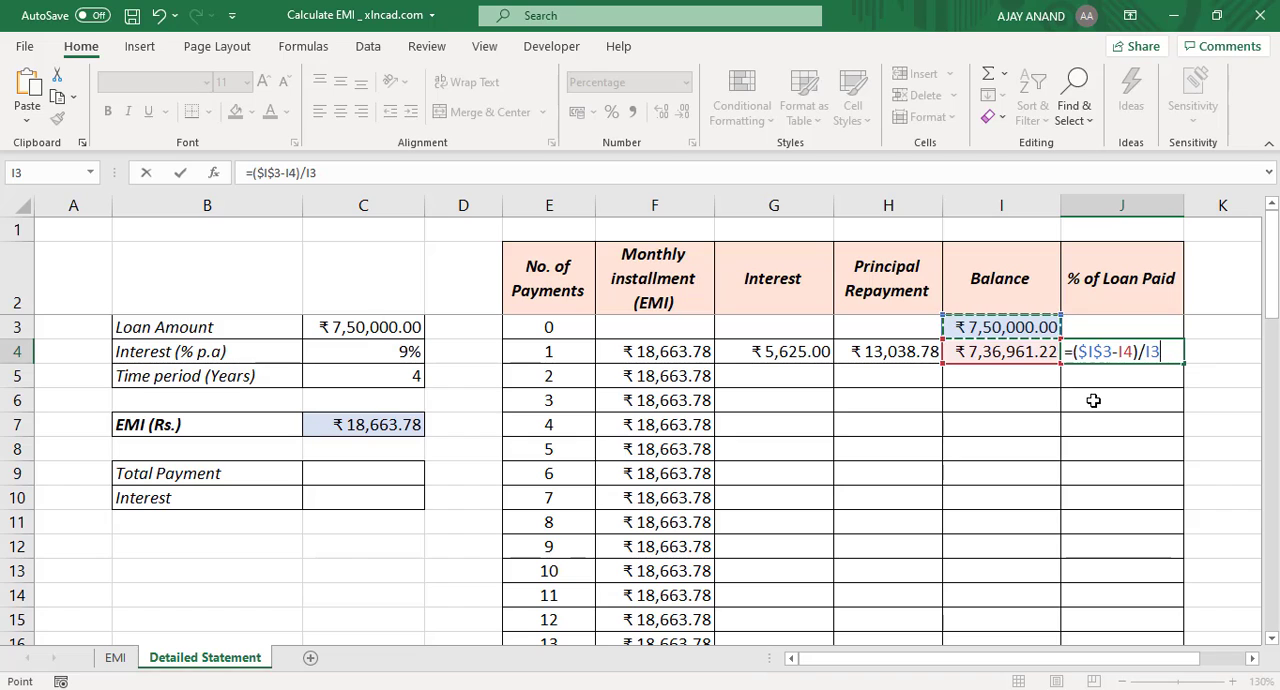
key("F4")
key("F4")
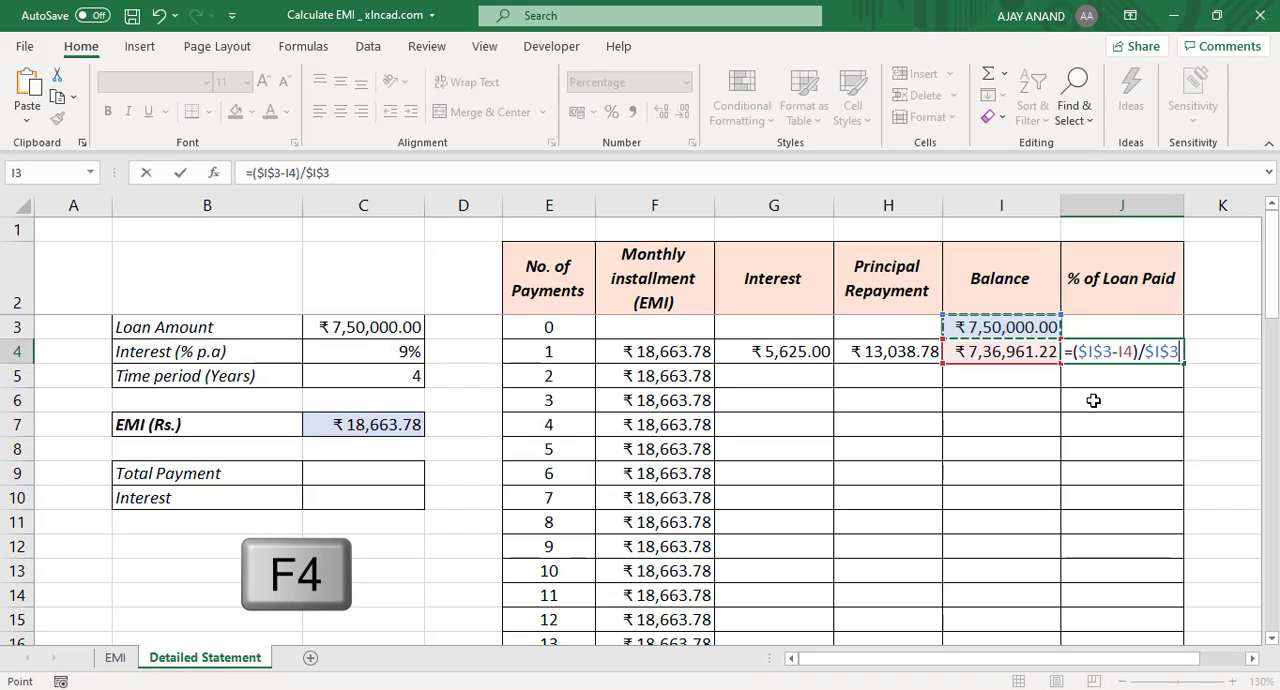
key("Return")
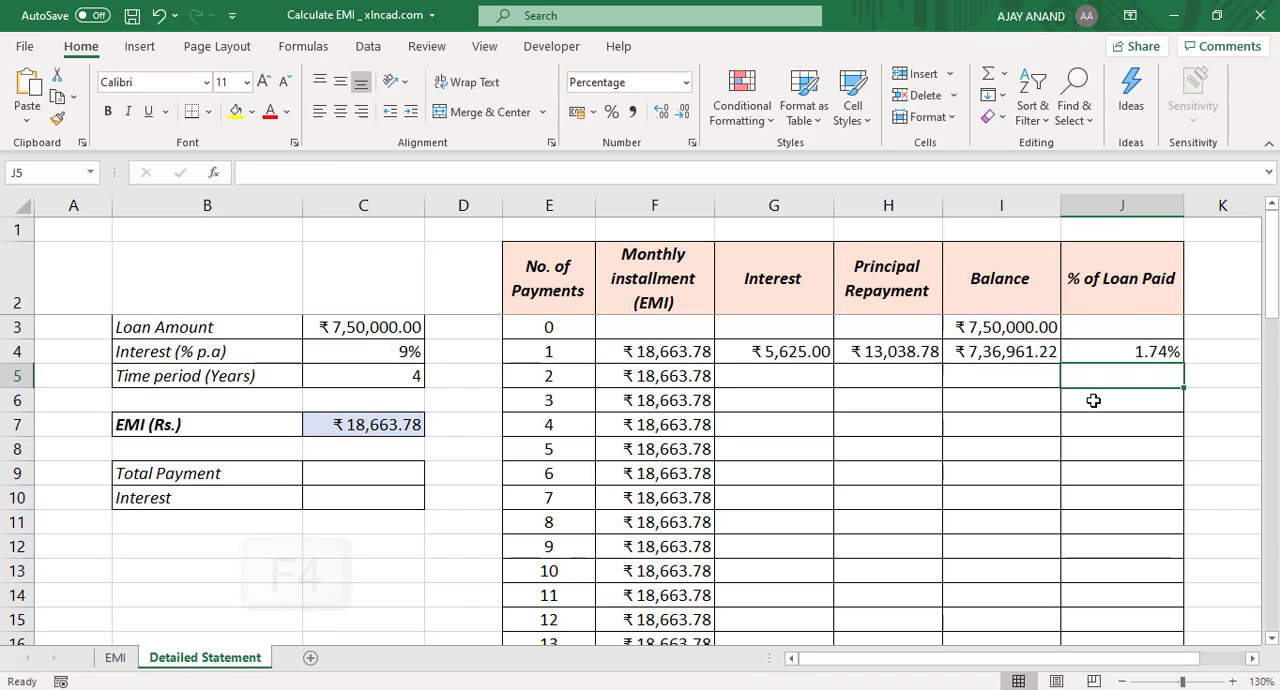
left_click(1133, 350)
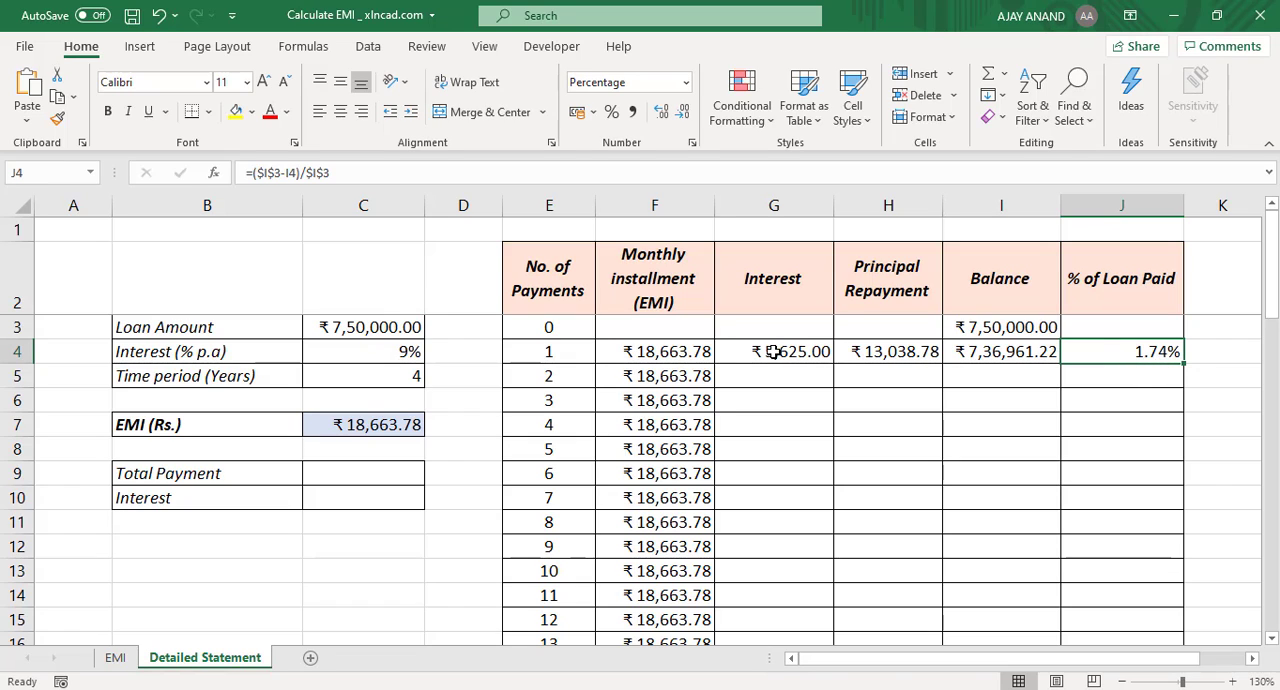
Step: Copy the formulas in G4:J4 down to row 51 and check the balance and percentage paid for payment 48
left_click_drag(766, 348, 1103, 357)
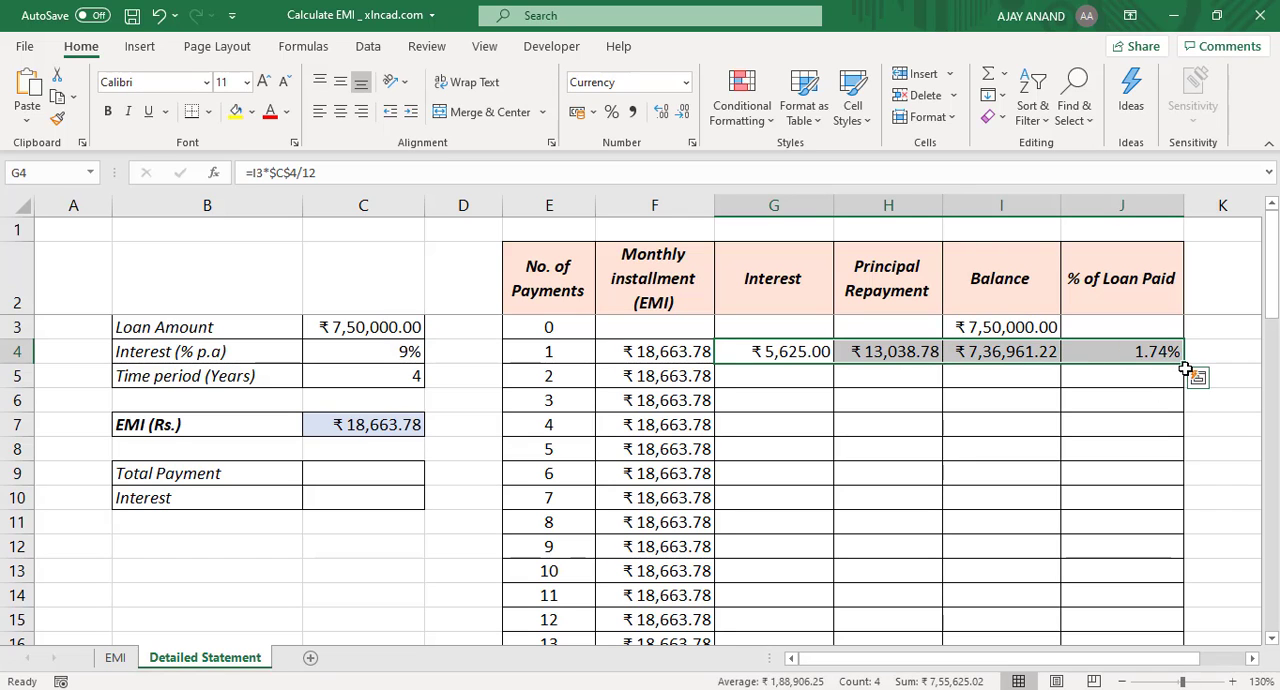
left_click_drag(1183, 365, 1176, 605)
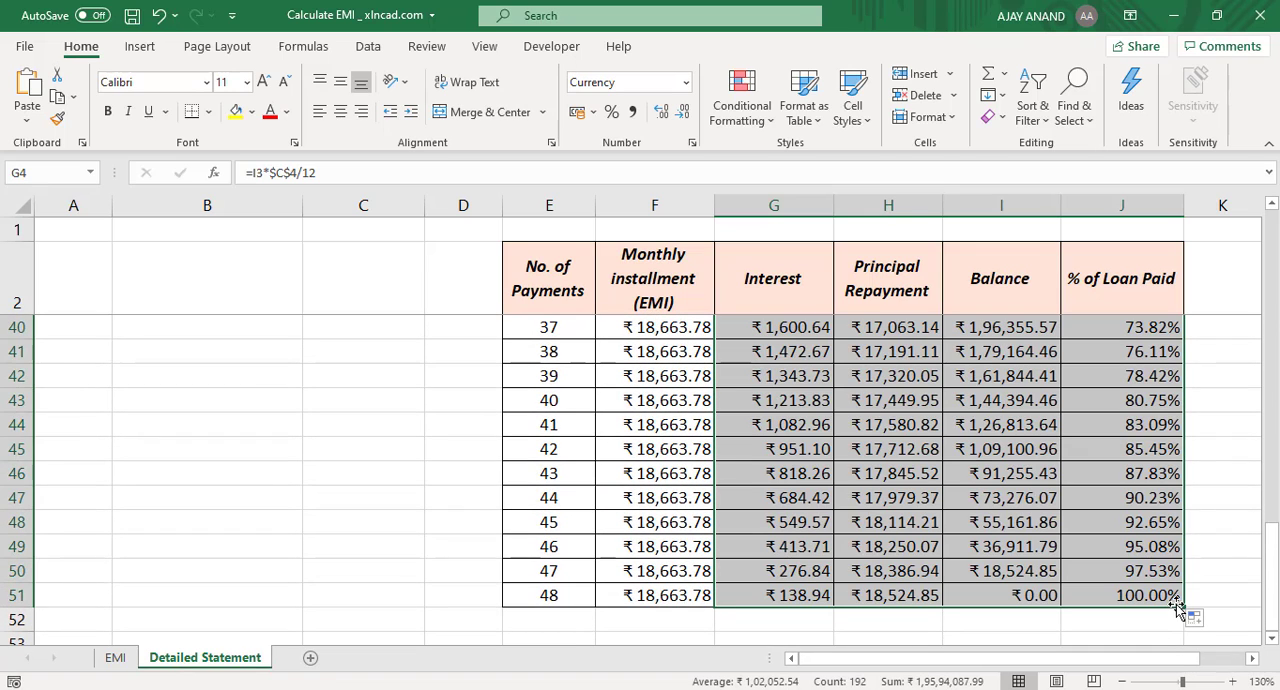
left_click(543, 598)
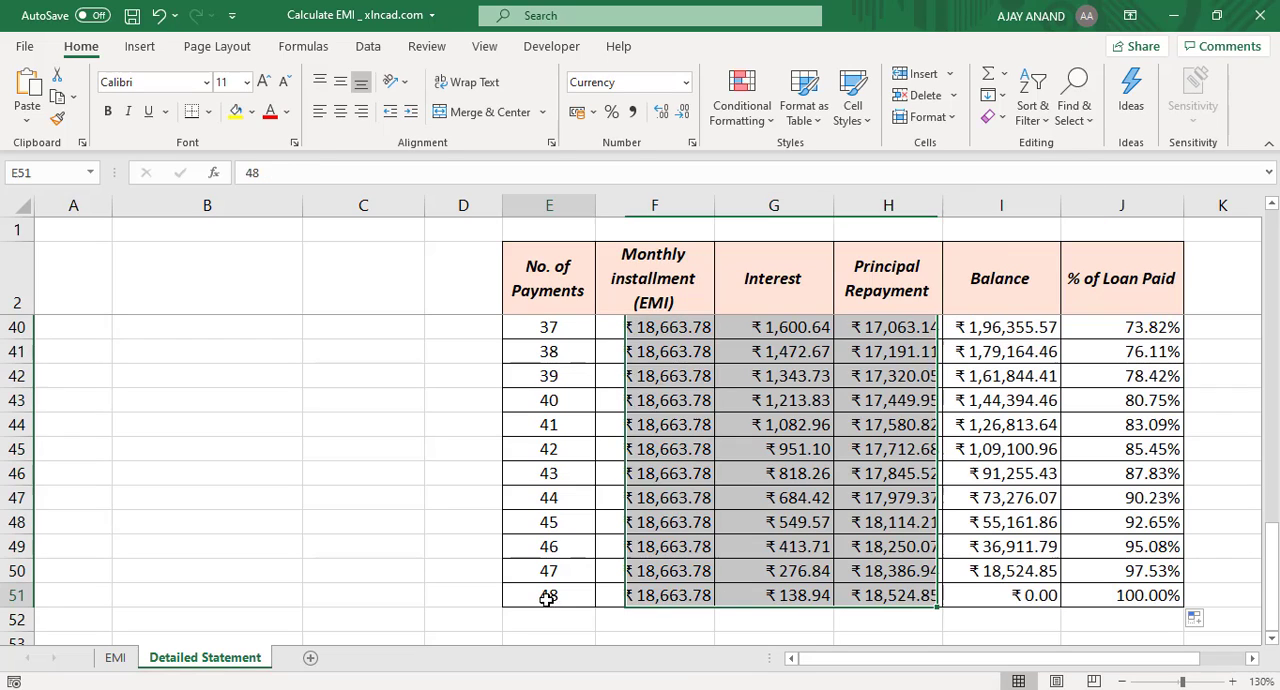
left_click(1028, 595)
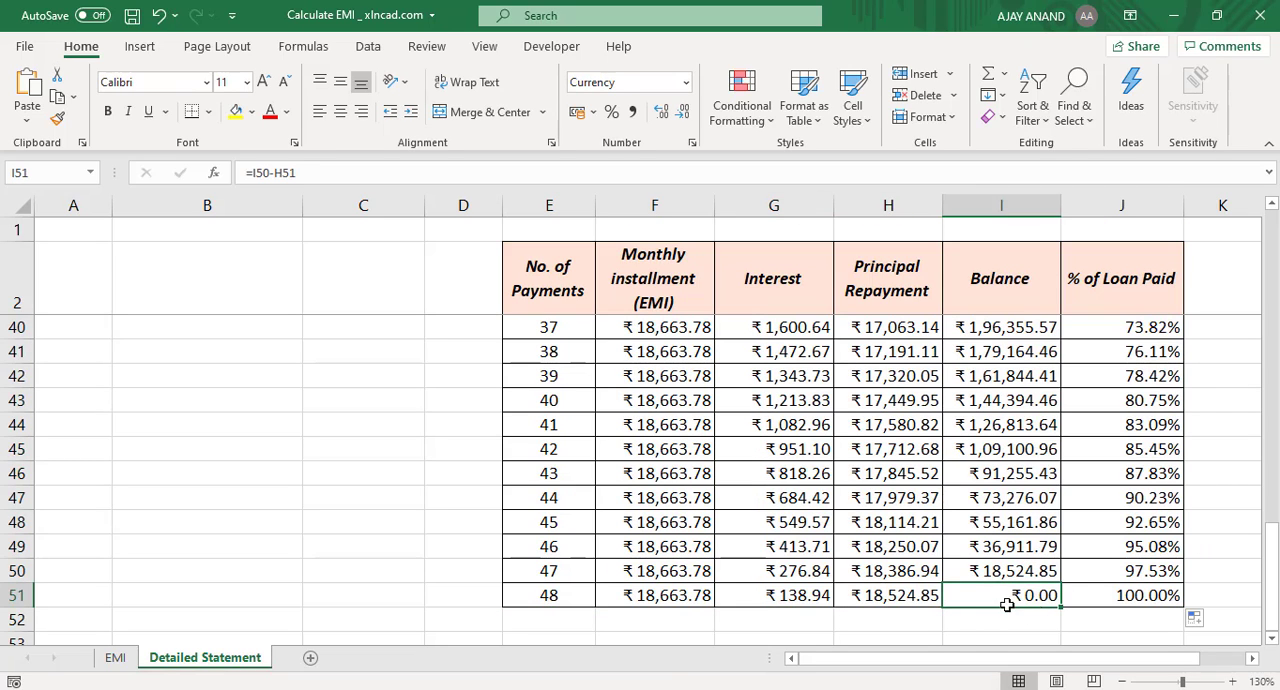
left_click(1120, 595)
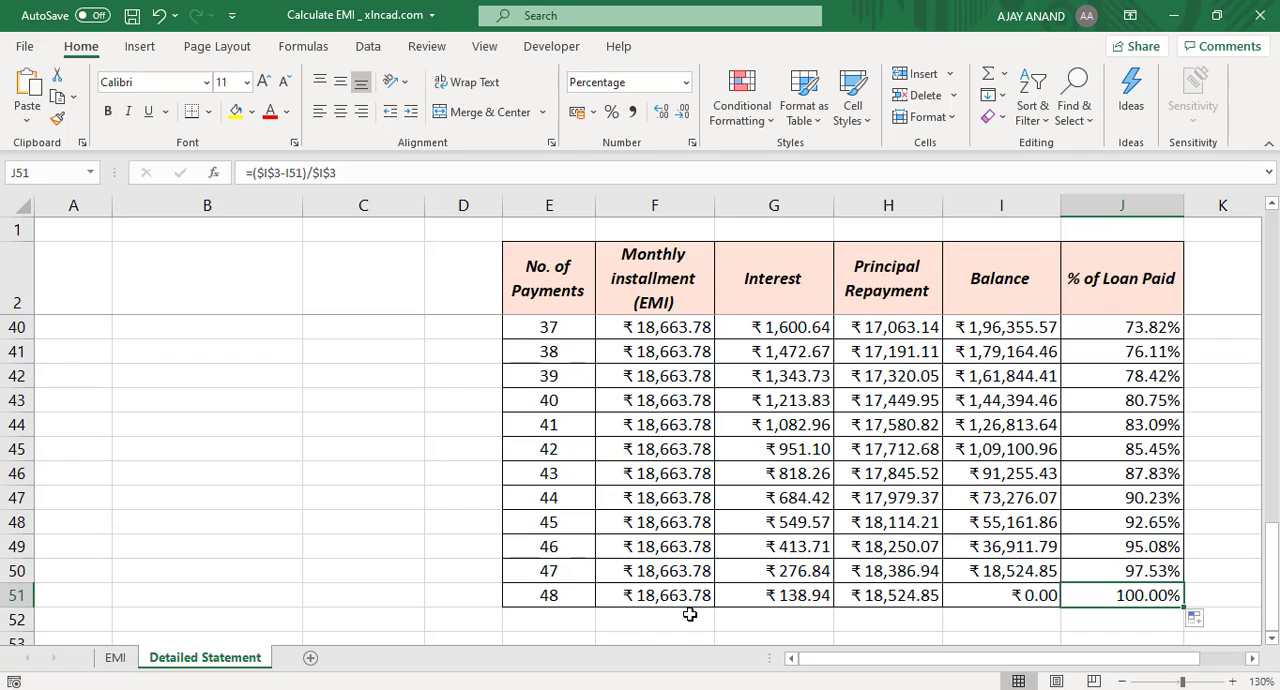
Step: Total the monthly installment, interest and principal repayment columns in row 52 with SUM formulas covering rows 4 to 51
left_click(651, 621)
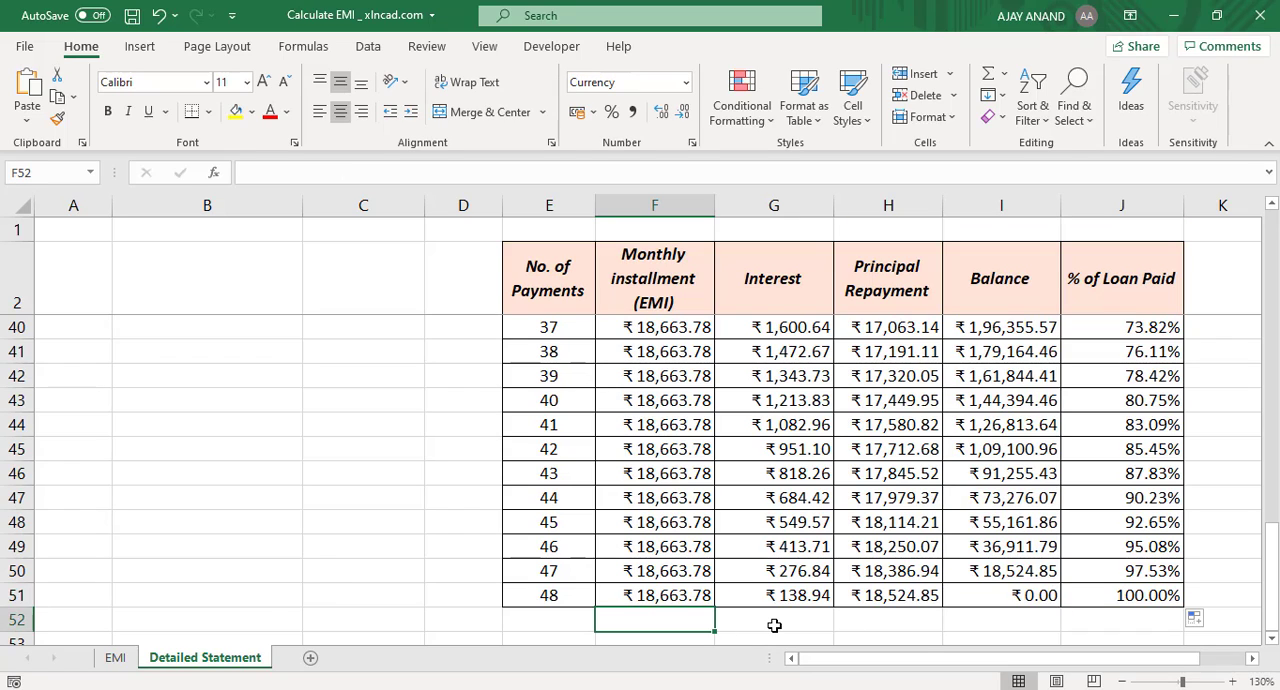
key("alt+equal")
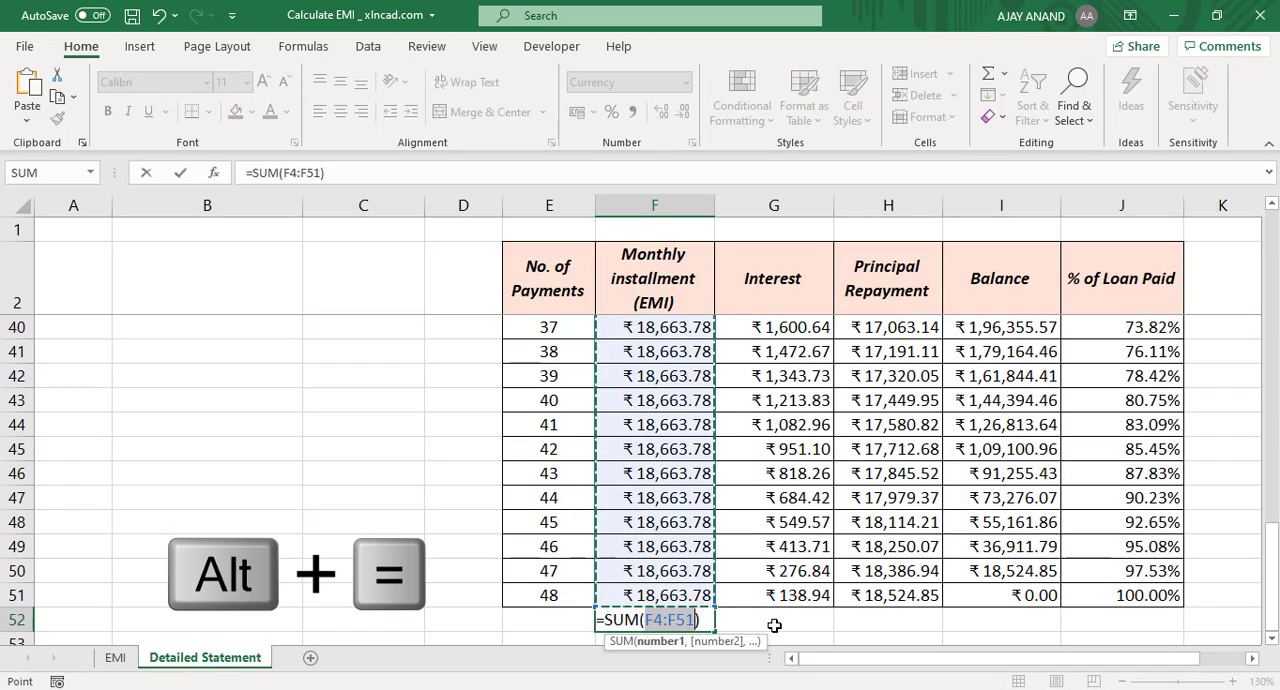
key("Return")
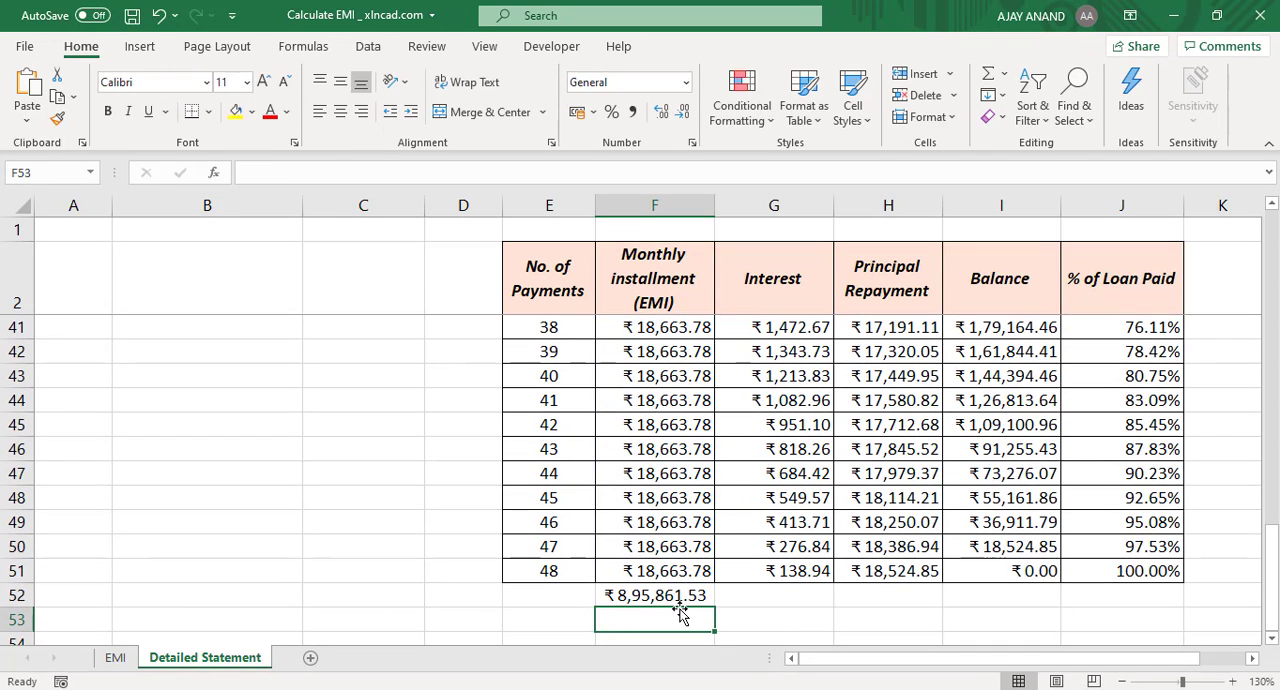
left_click(775, 595)
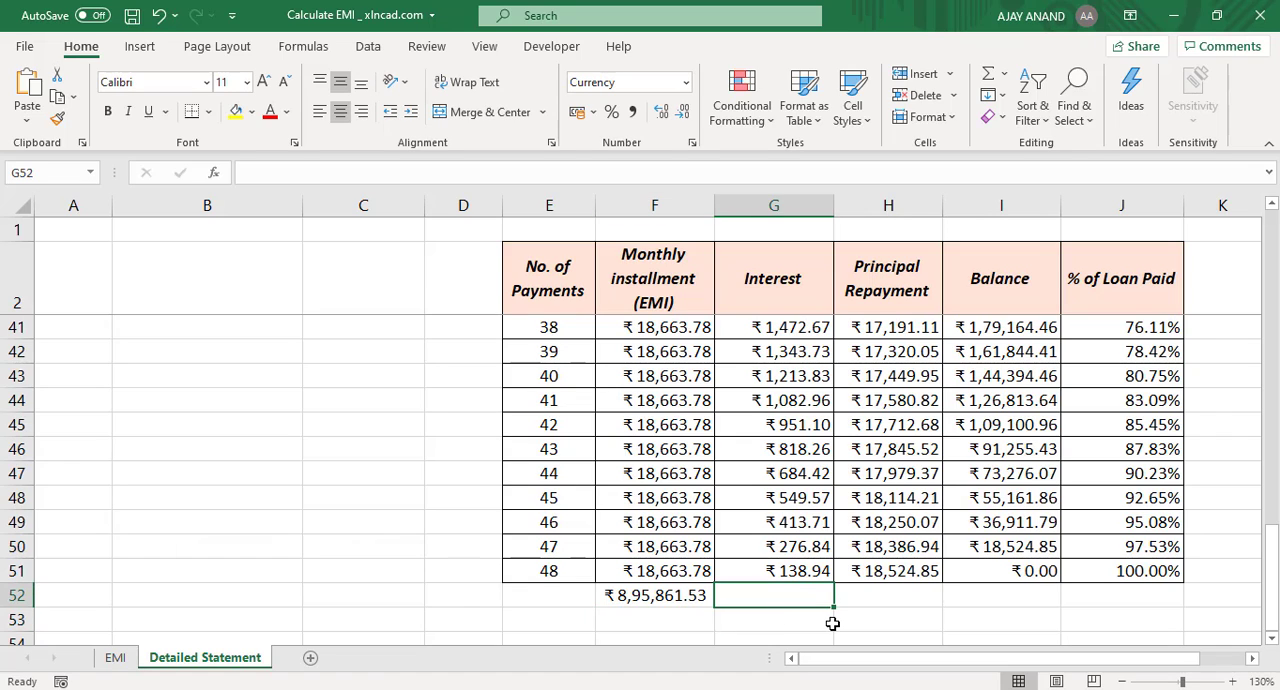
key("alt+equal")
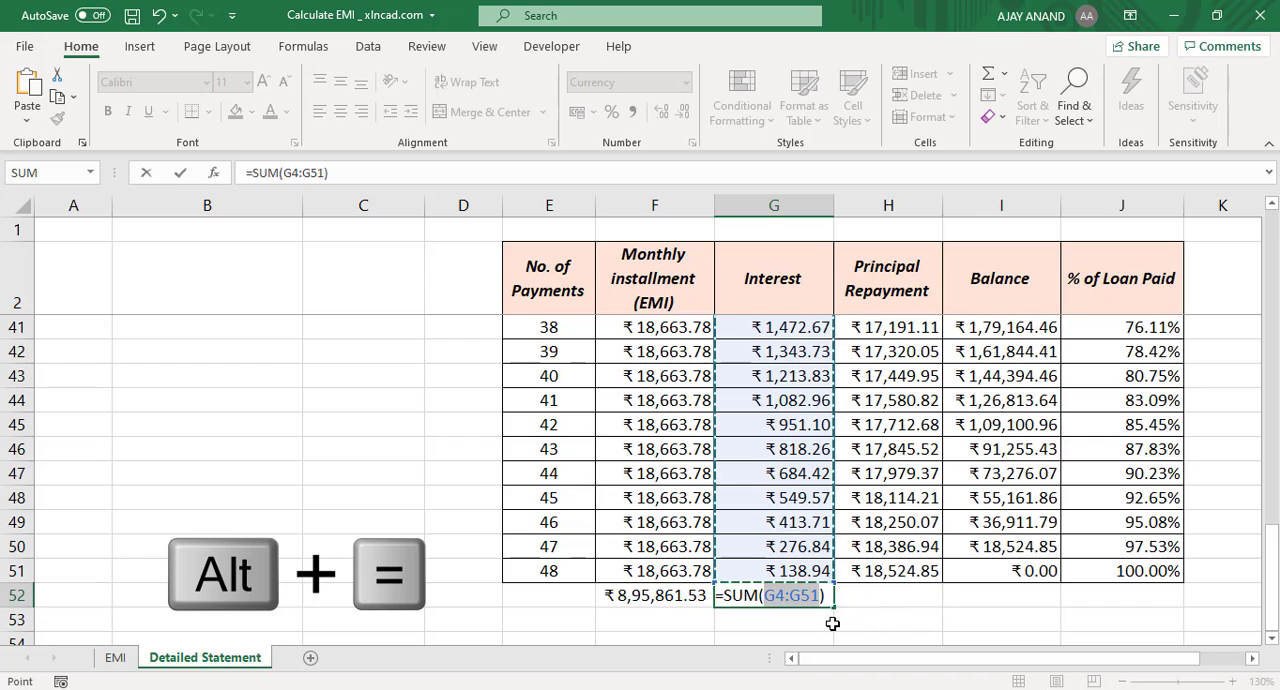
key("Return")
left_click(771, 603)
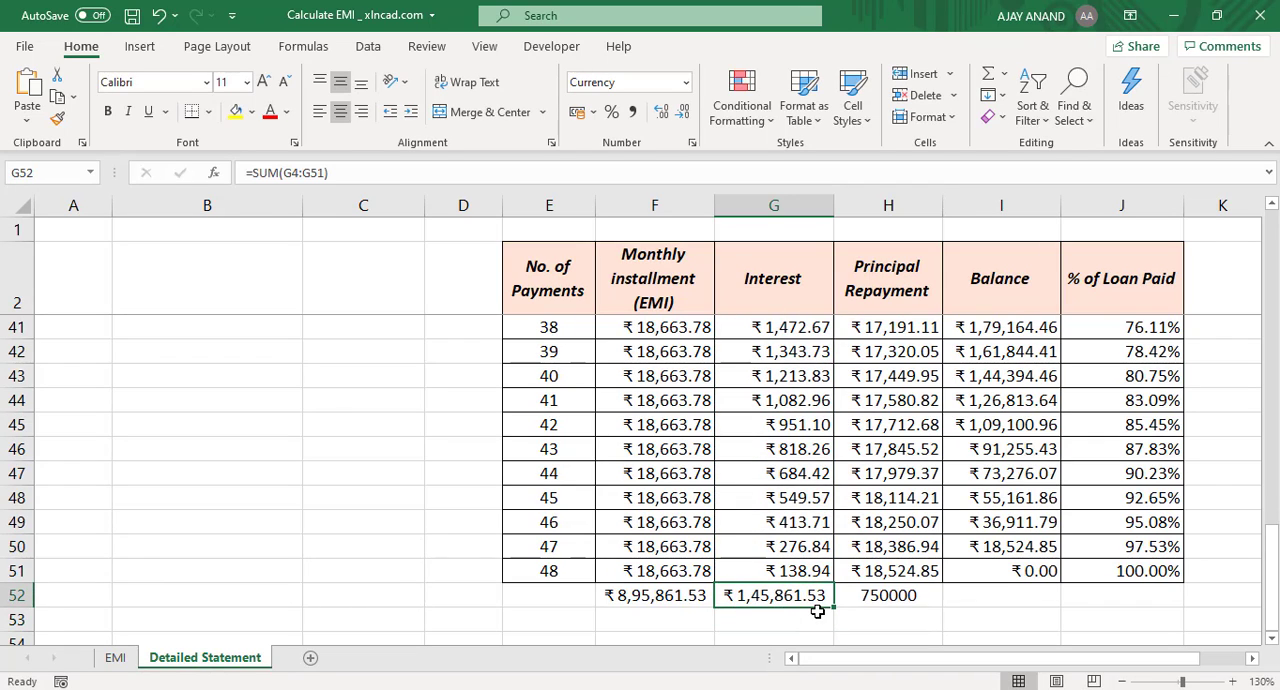
Step: Calculate the total payment in C9 by multiplying the EMI by the loan period in months, =C7*C5*12
scroll(834, 520, "up", 11)
scroll(852, 558, "up", 2)
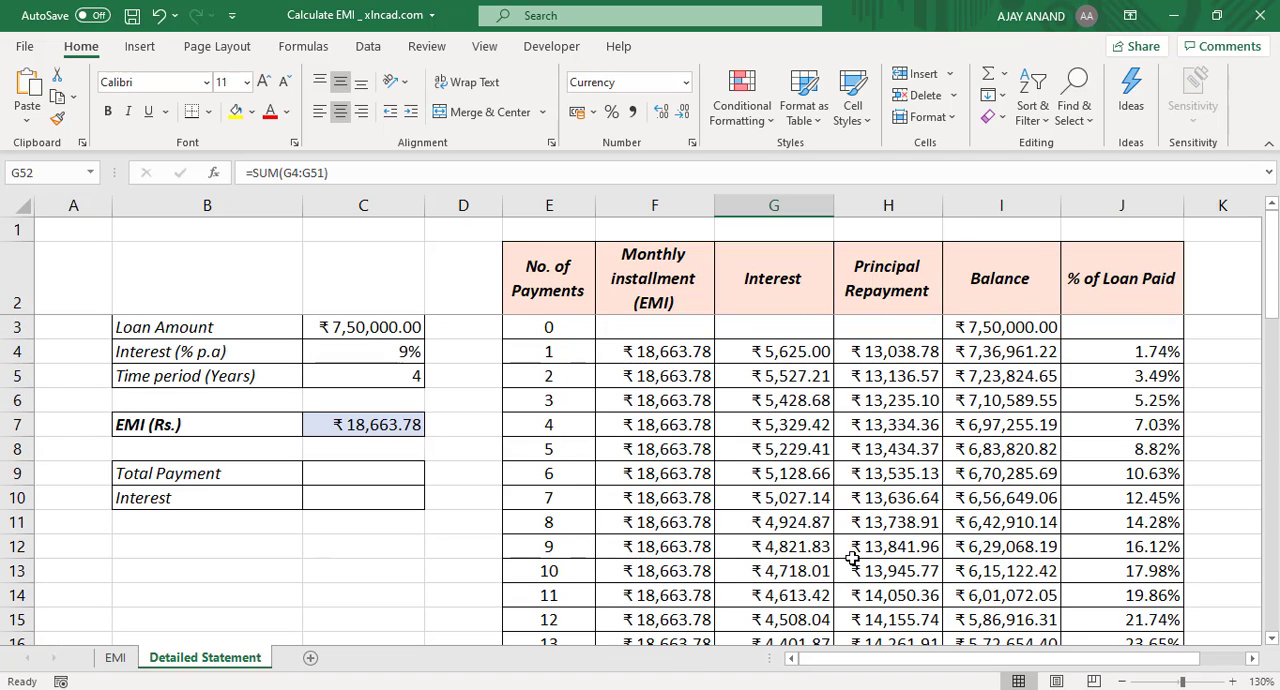
left_click(365, 470)
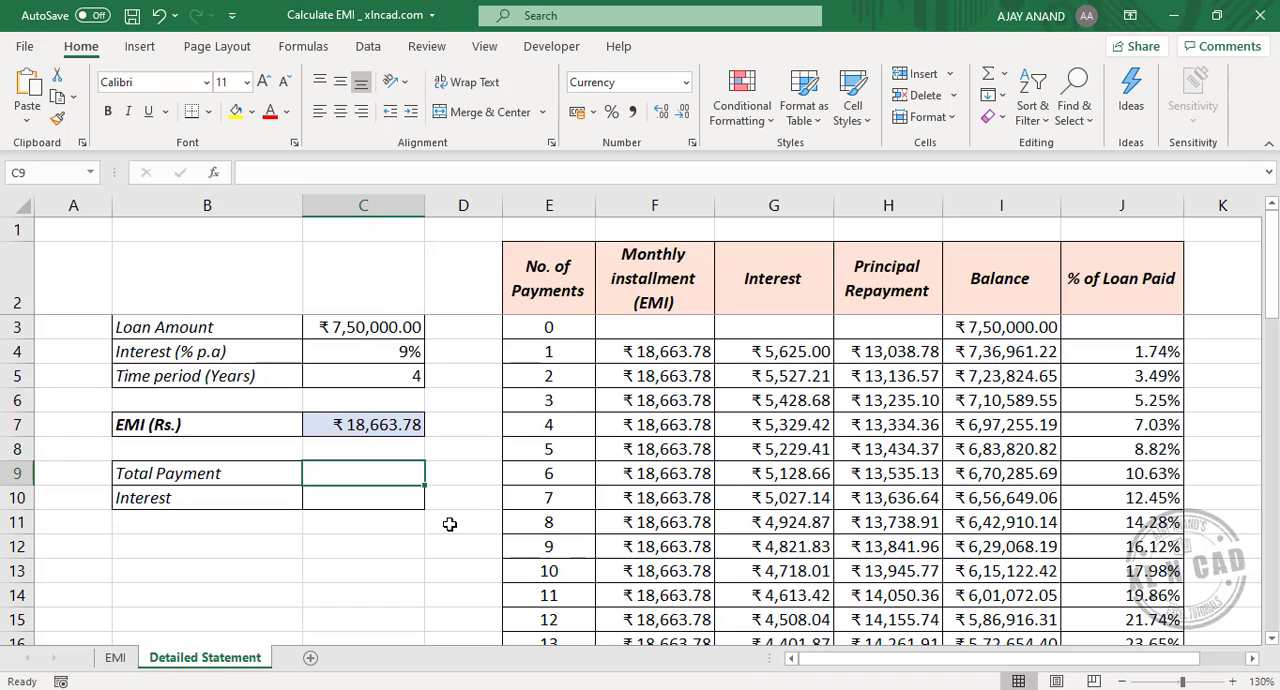
type("=")
left_click(336, 435)
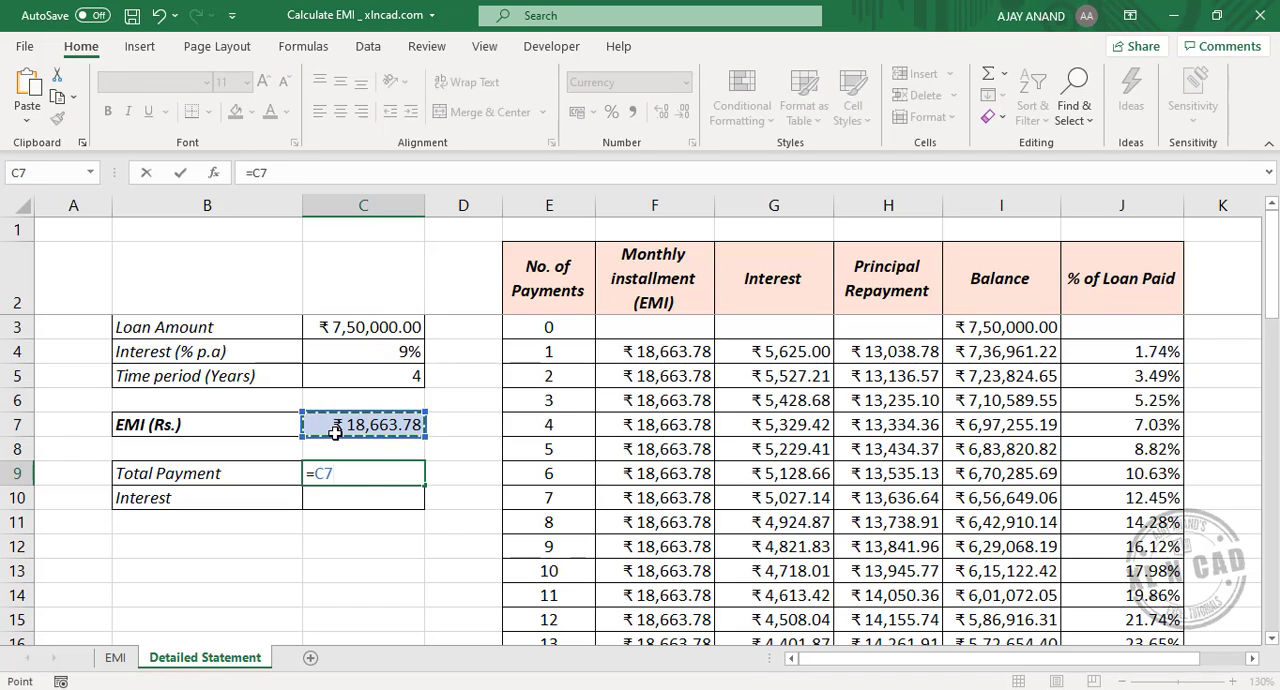
type("*")
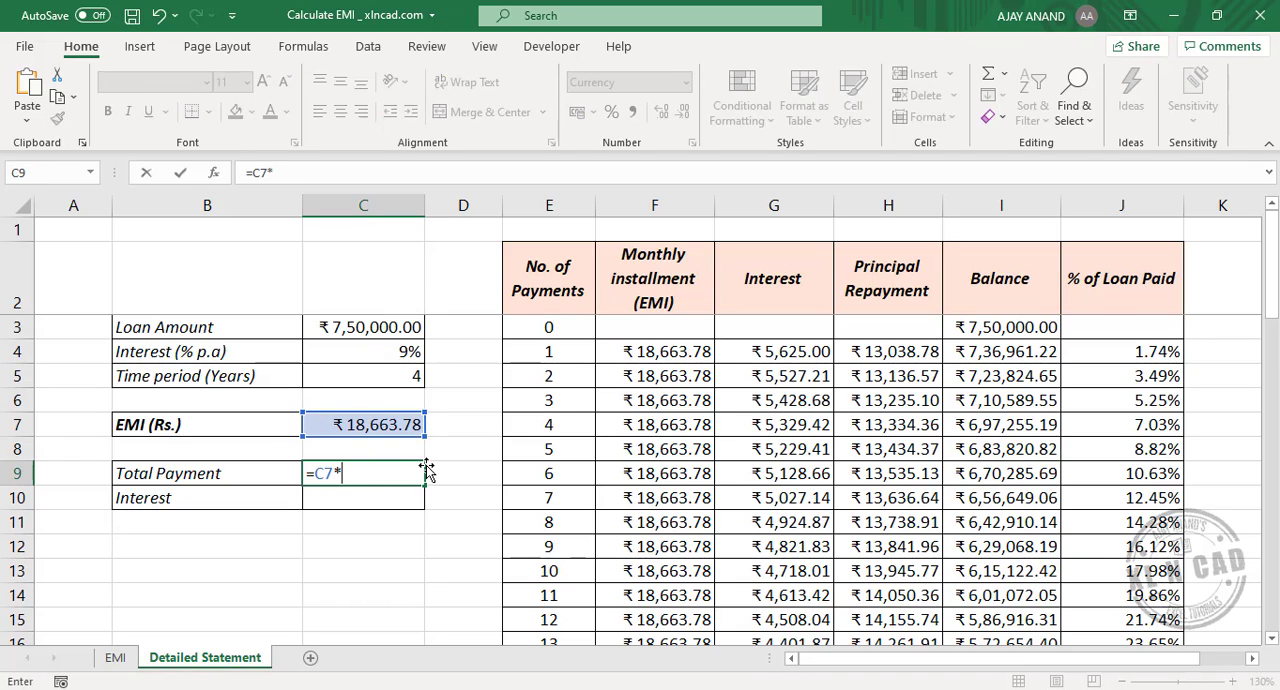
left_click(373, 378)
type("*12")
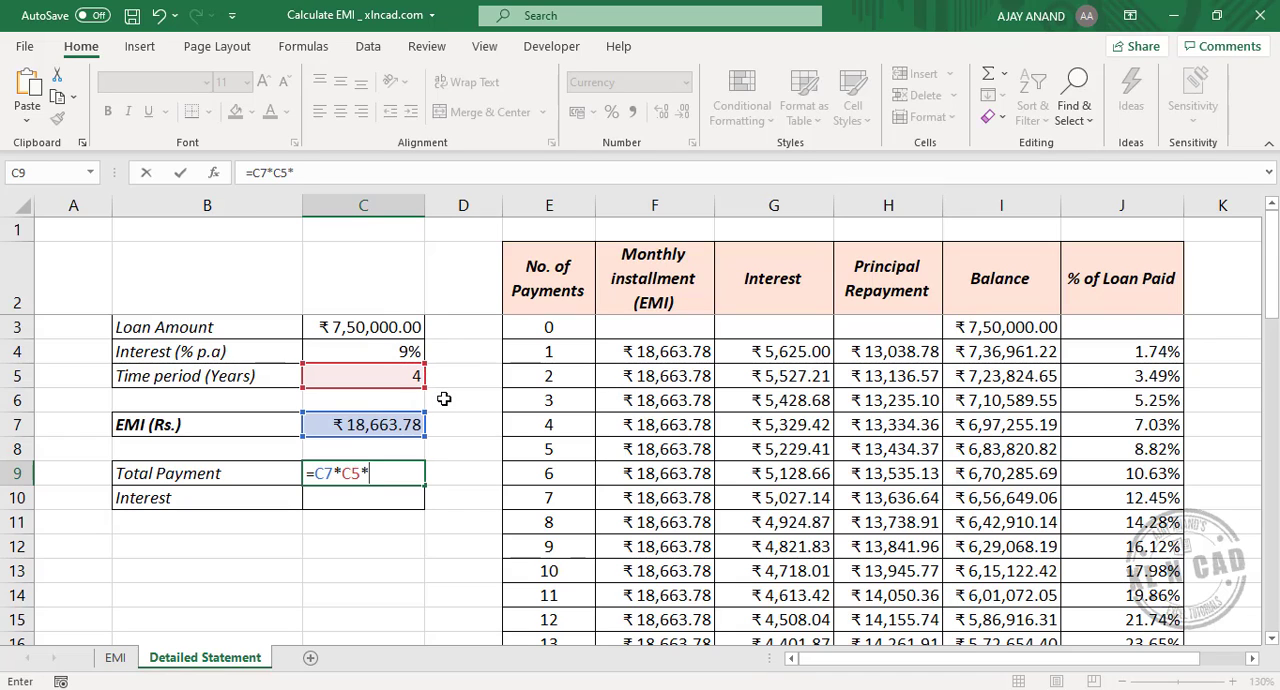
key("Return")
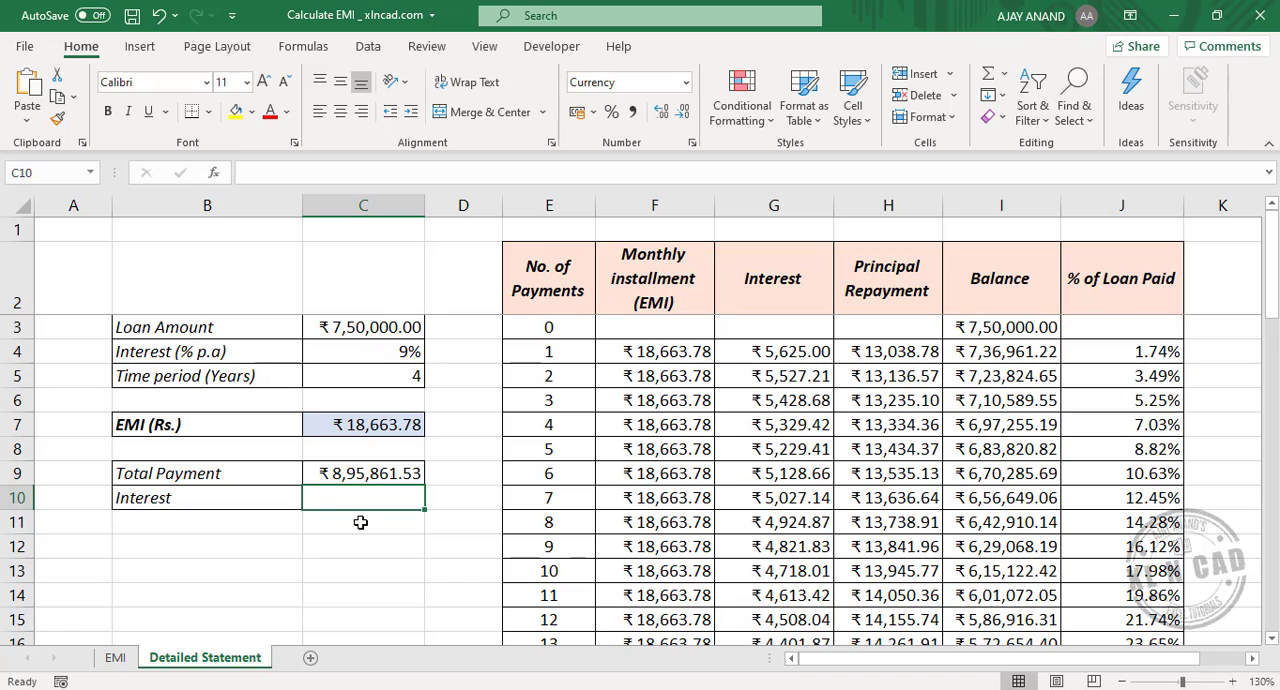
Step: Calculate the total interest in C10 by subtracting the loan amount from the total payment, =C9-C3
type("=")
left_click(360, 478)
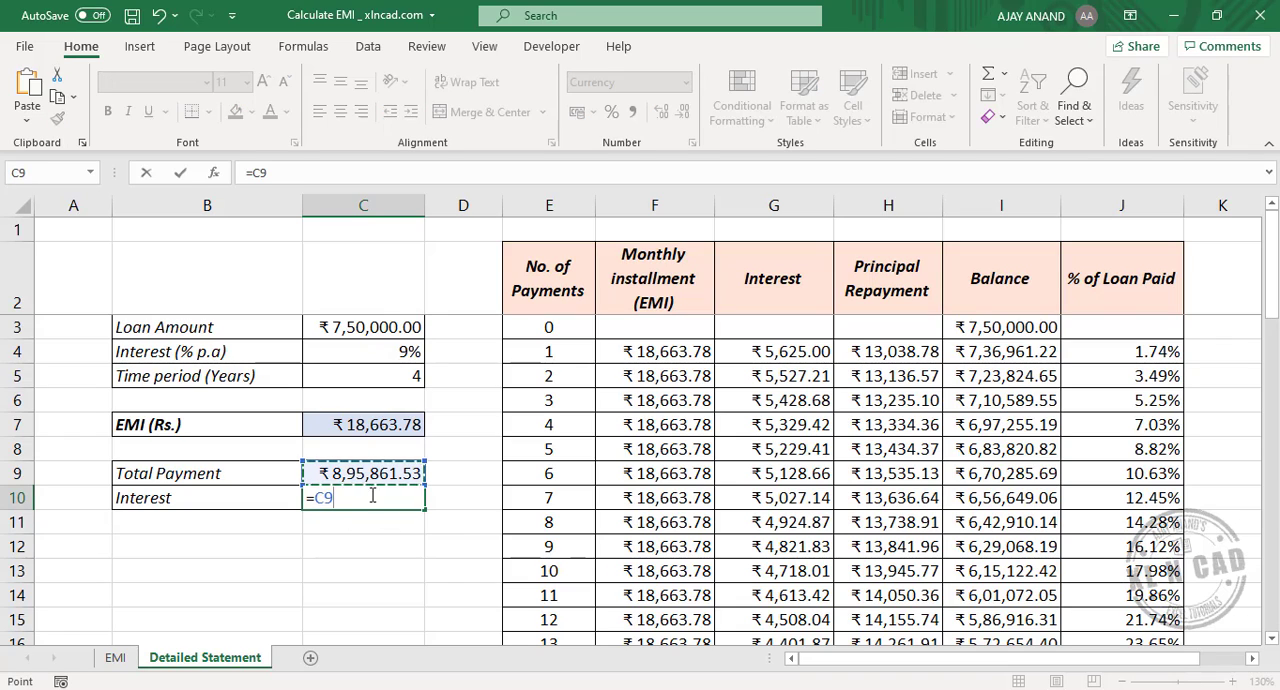
type("-")
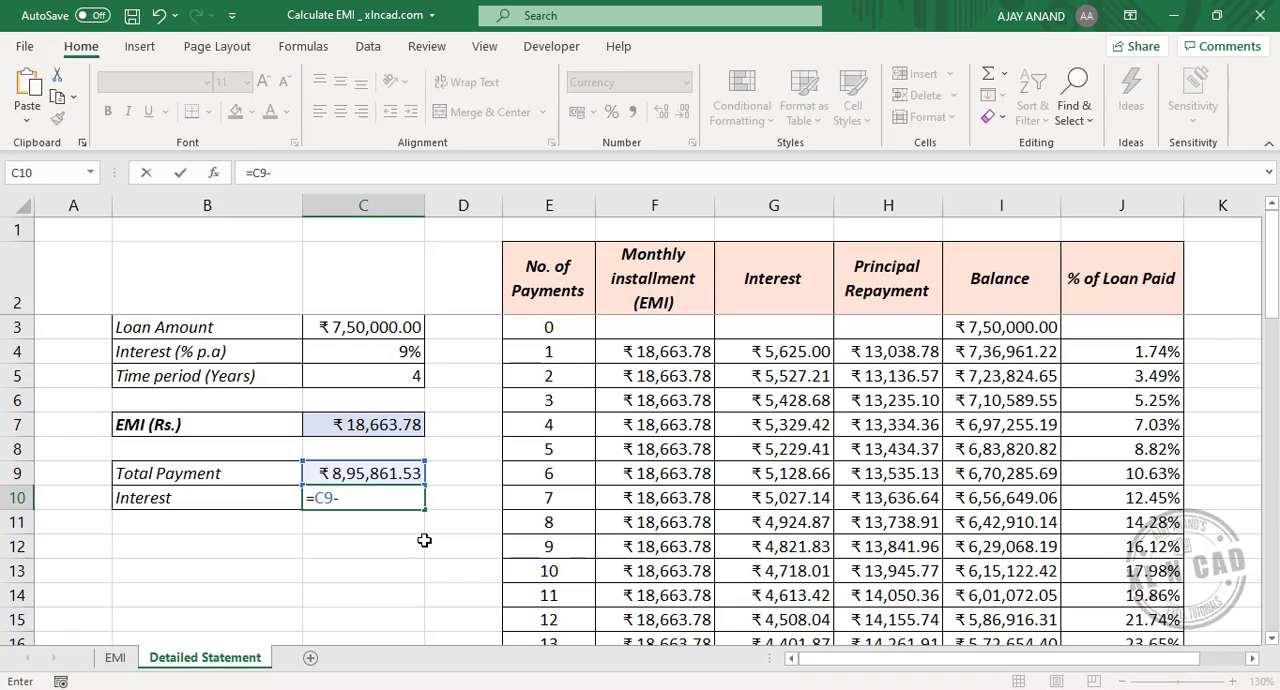
left_click(330, 330)
key("Return")
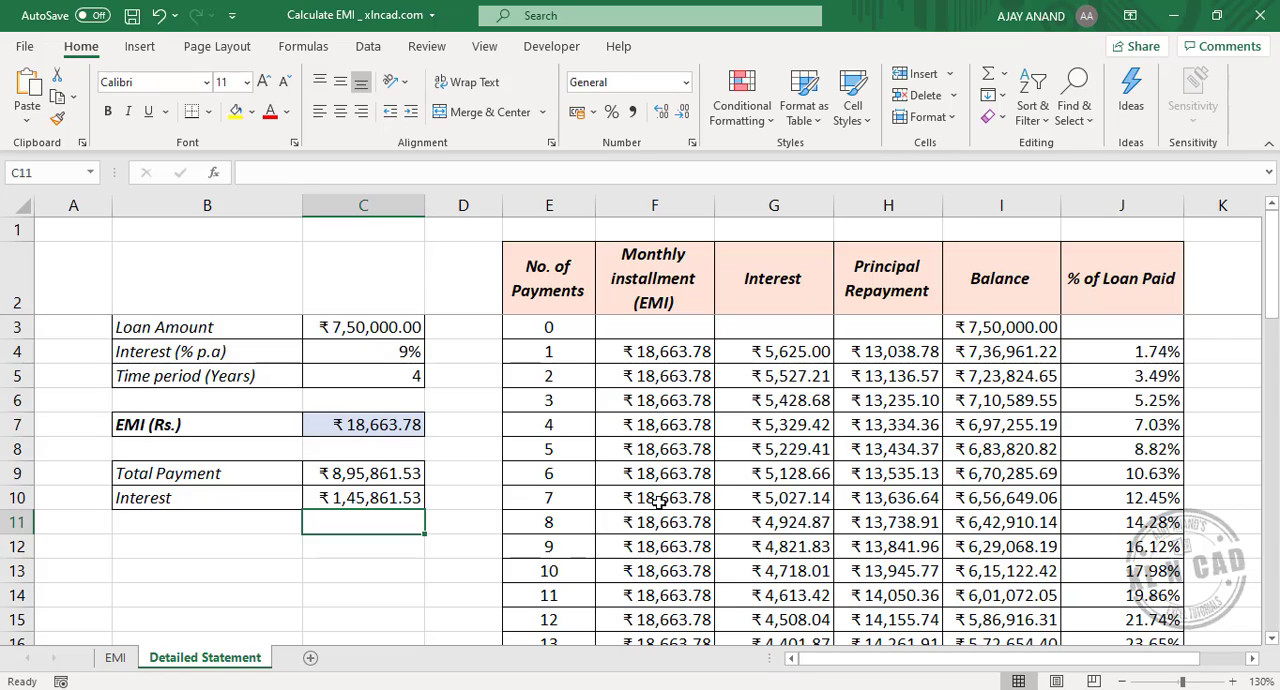
Step: Compare the total payment and interest in C9:C10 with the column totals in row 52
scroll(670, 500, "down", 7)
scroll(693, 495, "down", 7)
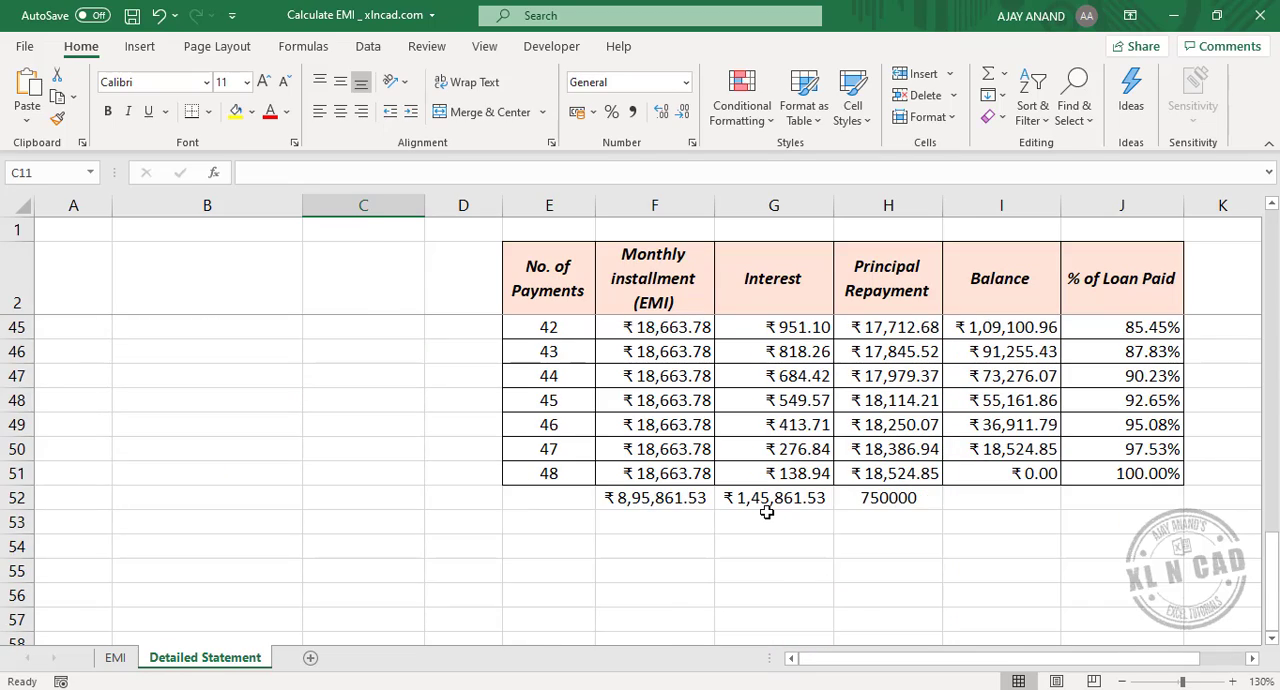
scroll(766, 512, "up", 14)
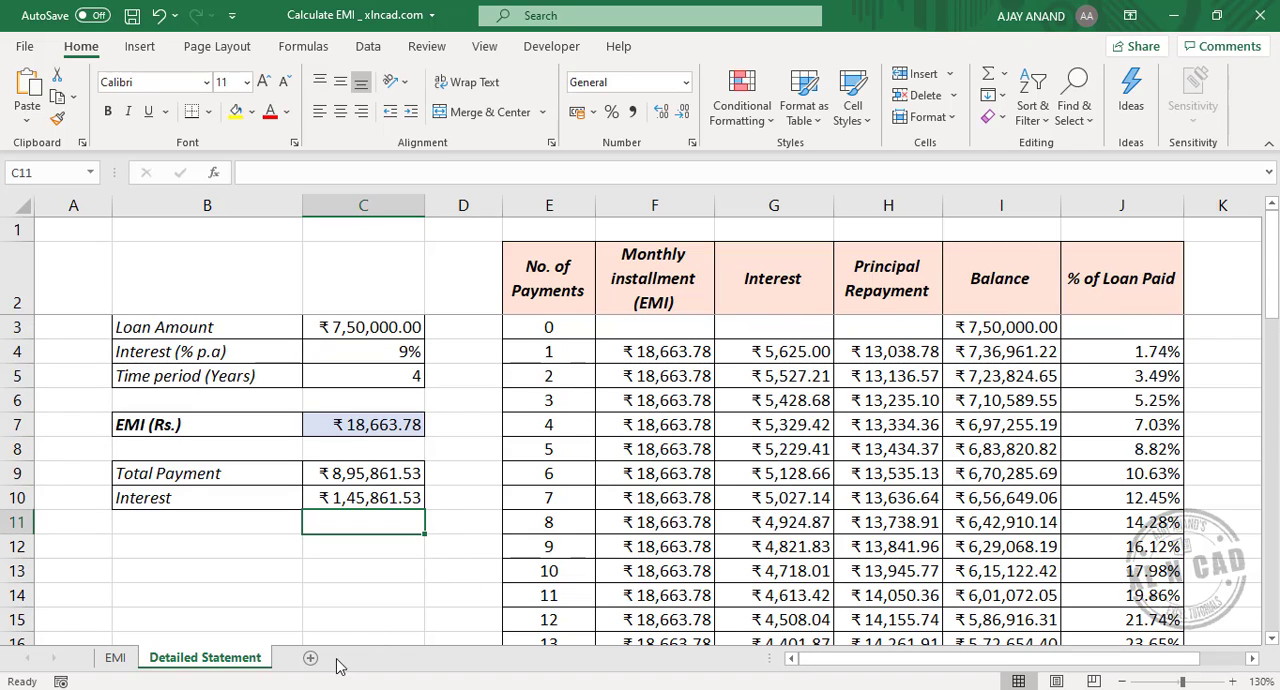
Step: Switch to the browser, open the EMI calculator on emicalculator.net and set the home loan amount to 750000
left_click(242, 666)
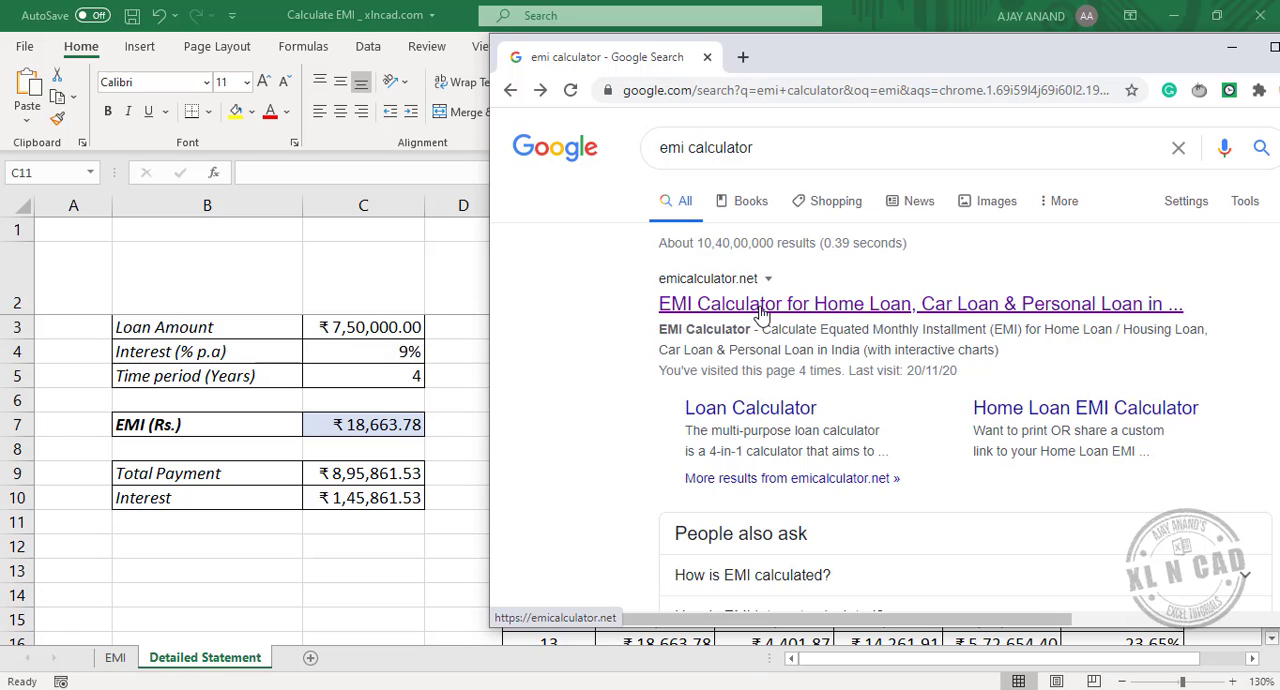
left_click(760, 306)
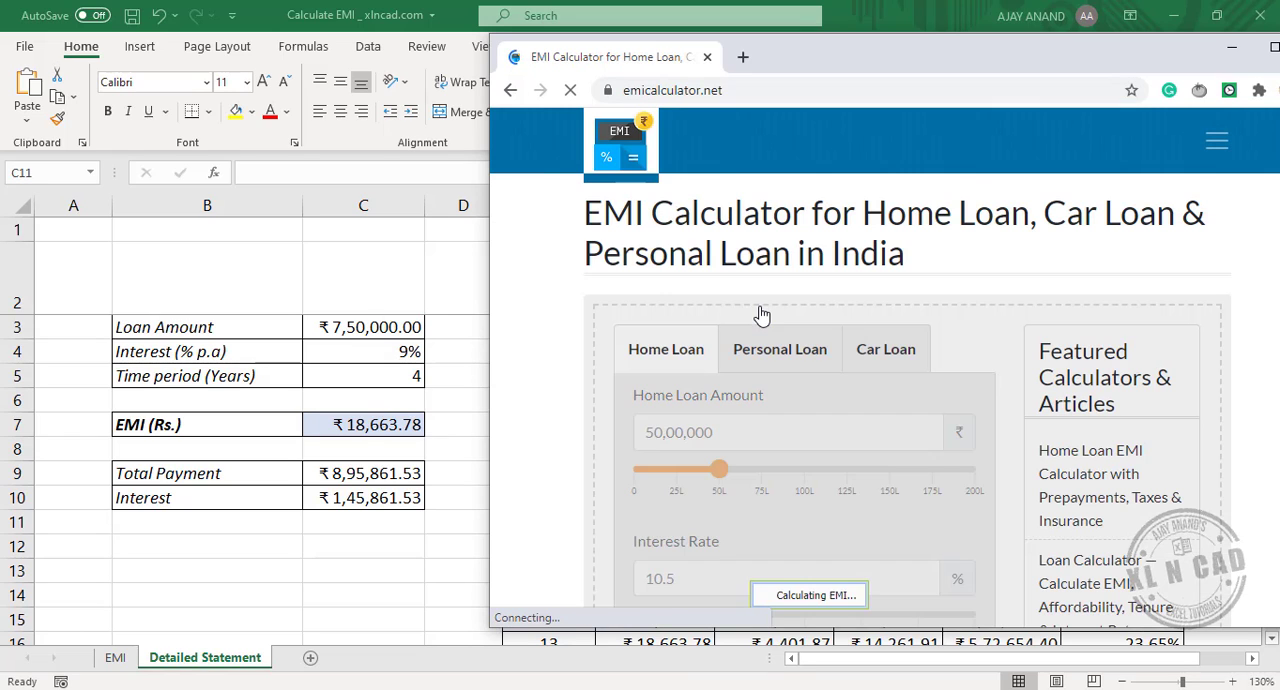
left_click(728, 438)
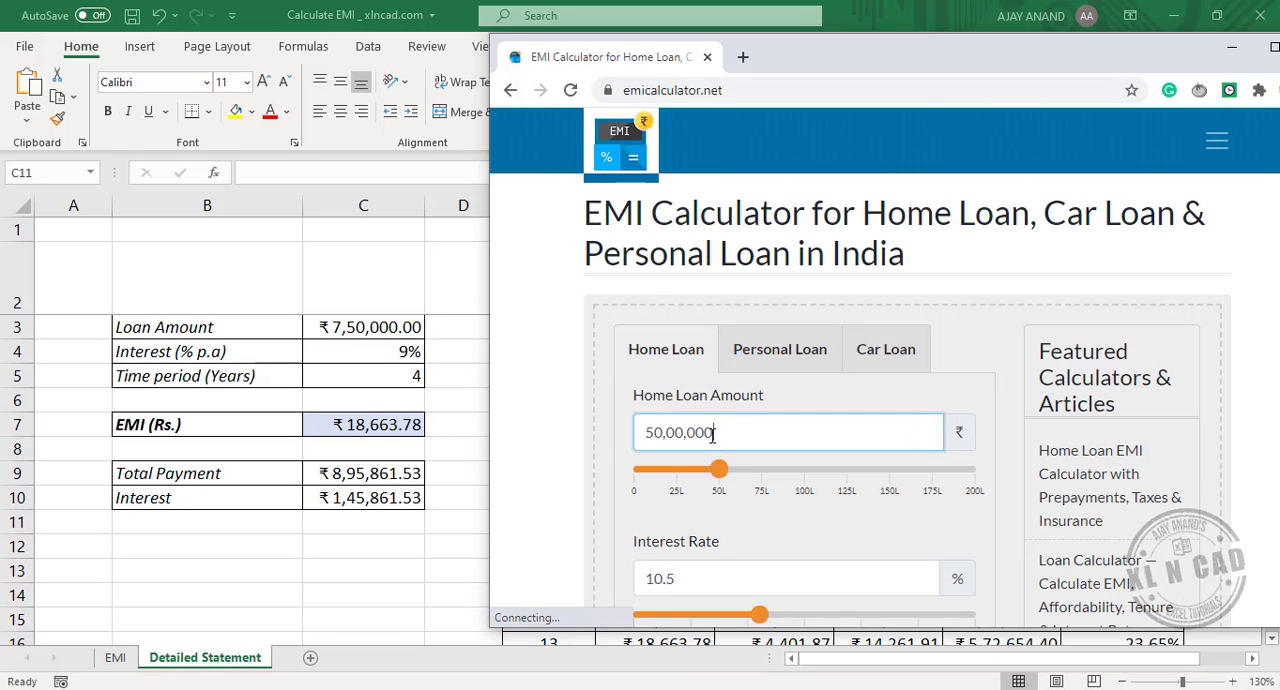
double_click(790, 437)
type("750000")
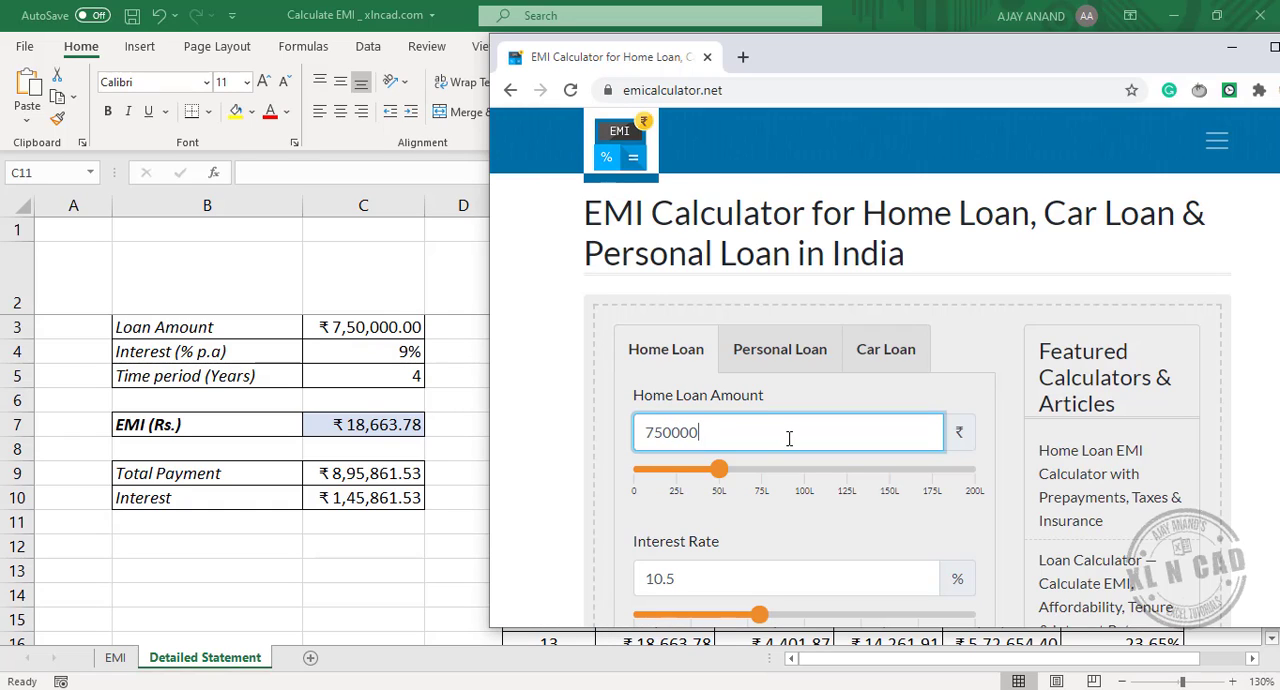
Step: Set the online calculator's interest rate to 9%
left_click(732, 579)
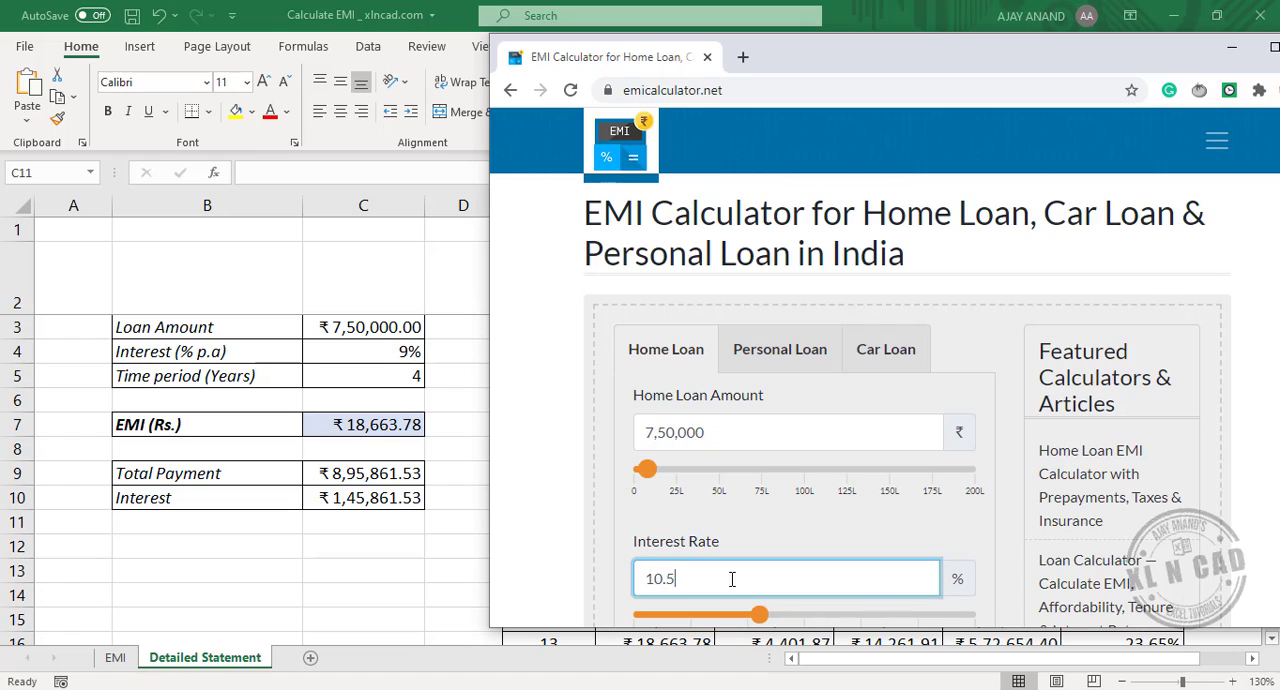
left_click_drag(732, 579, 643, 578)
type("9")
Step: Set the loan tenure to 4 years, compare the online EMI, interest and total payment with the worksheet, and return to Excel
scroll(760, 488, "down", 3)
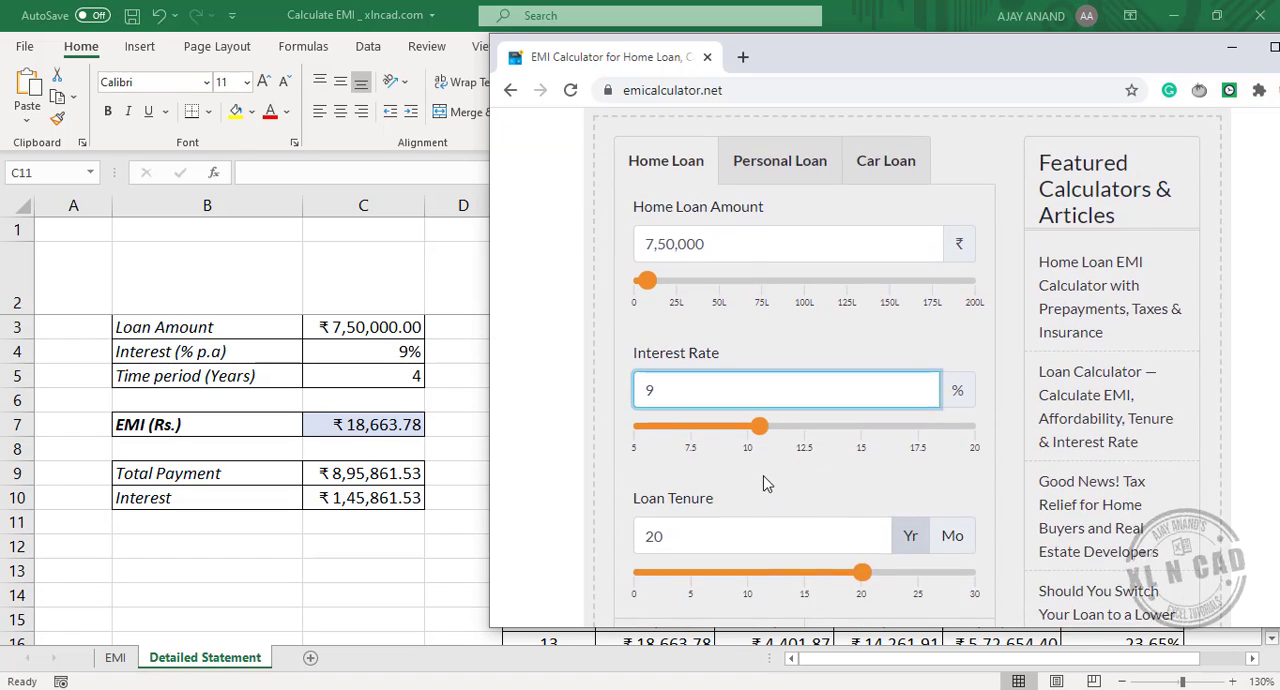
left_click_drag(763, 444, 641, 444)
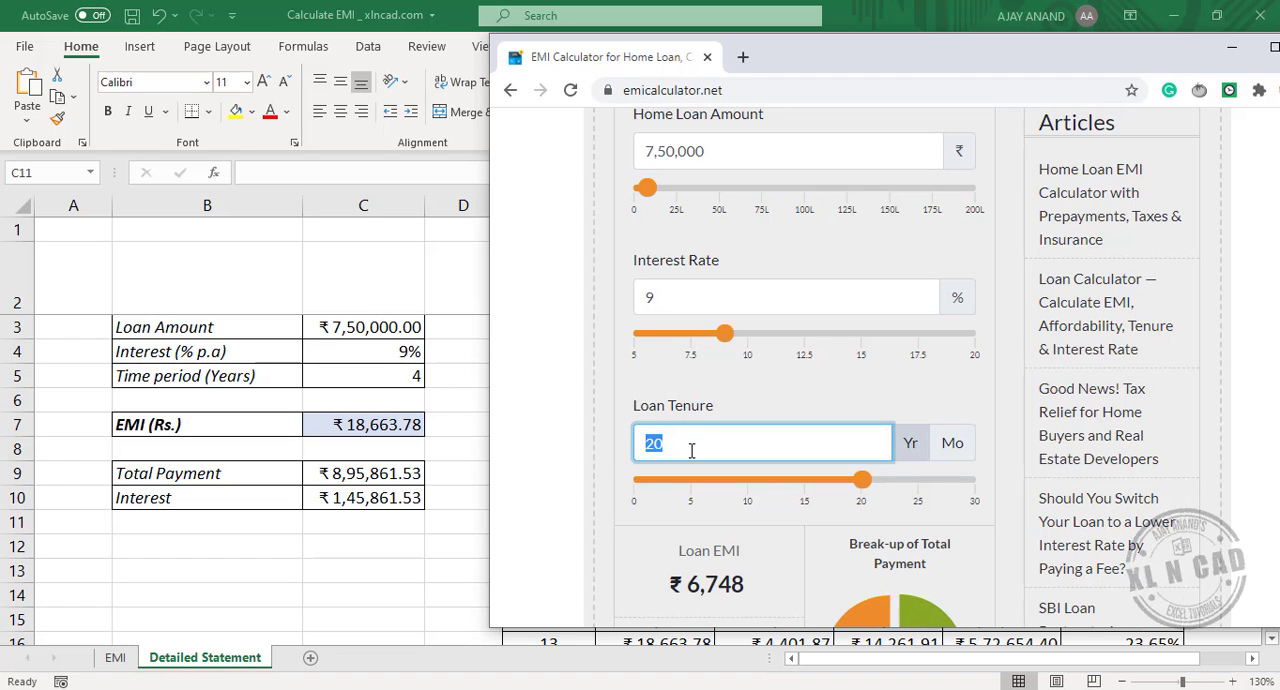
type("4")
key("Tab")
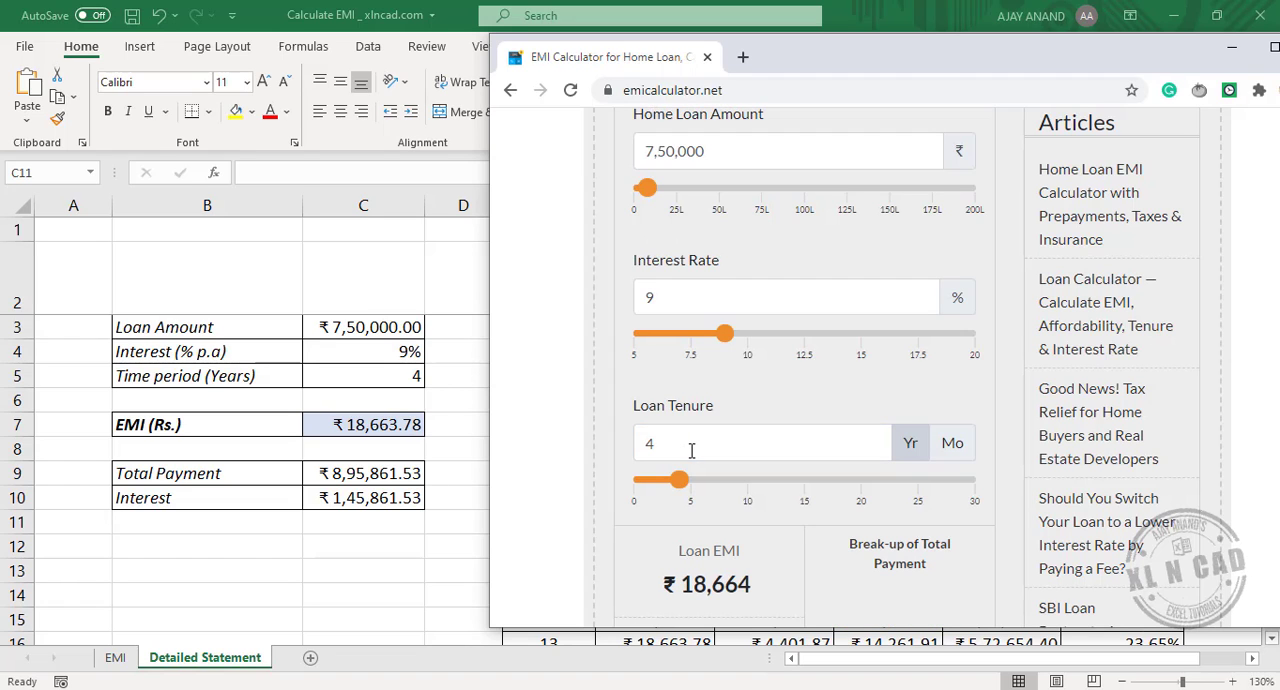
scroll(742, 431, "down", 4)
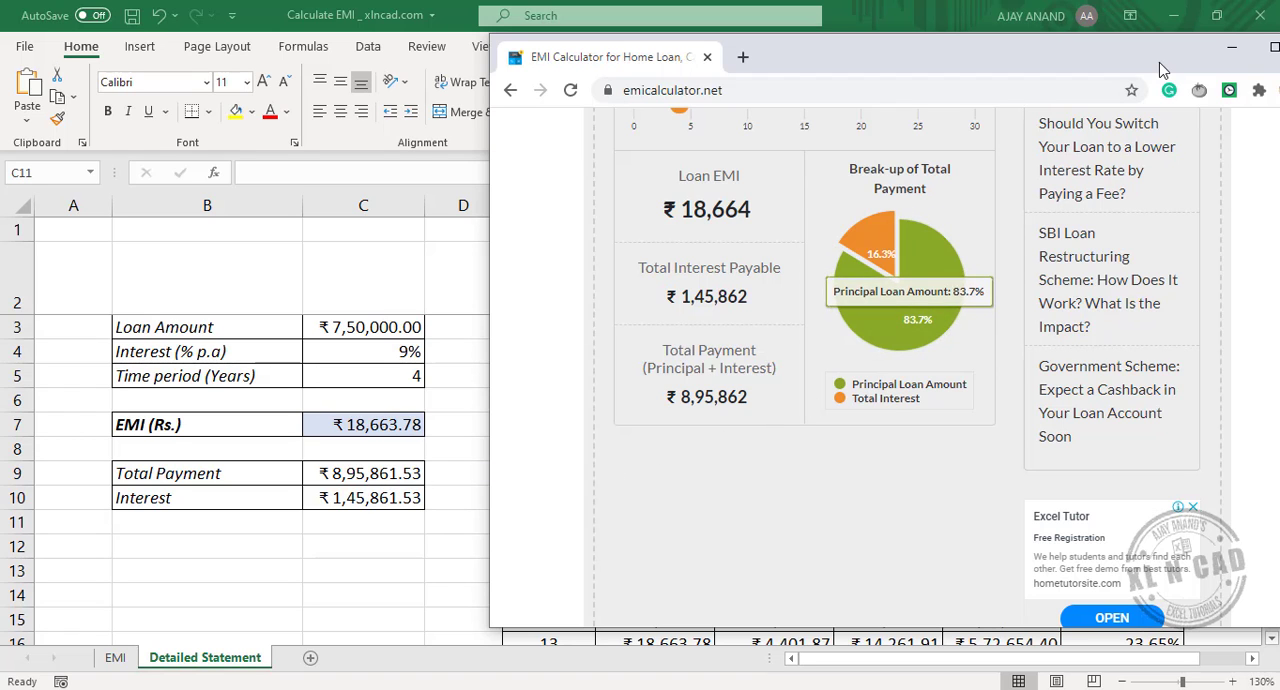
left_click(1232, 47)
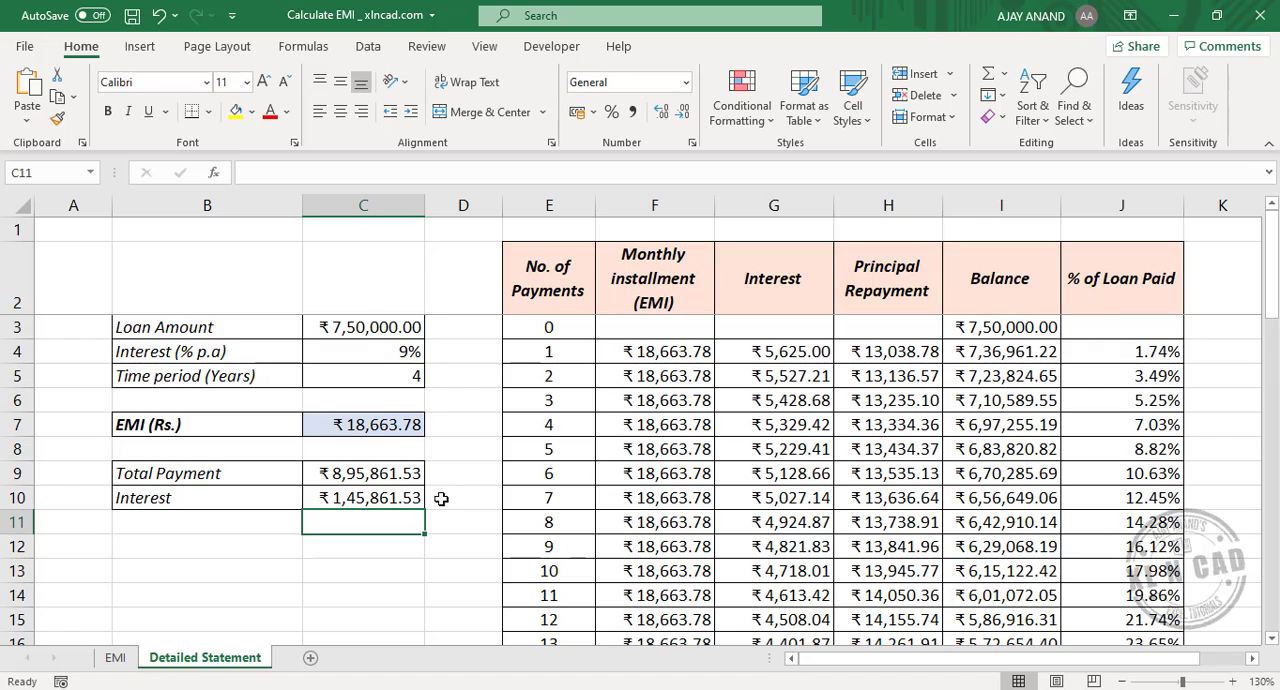
Step: Open the function arguments of the PMT formula in the EMI cell C7
left_click(343, 431)
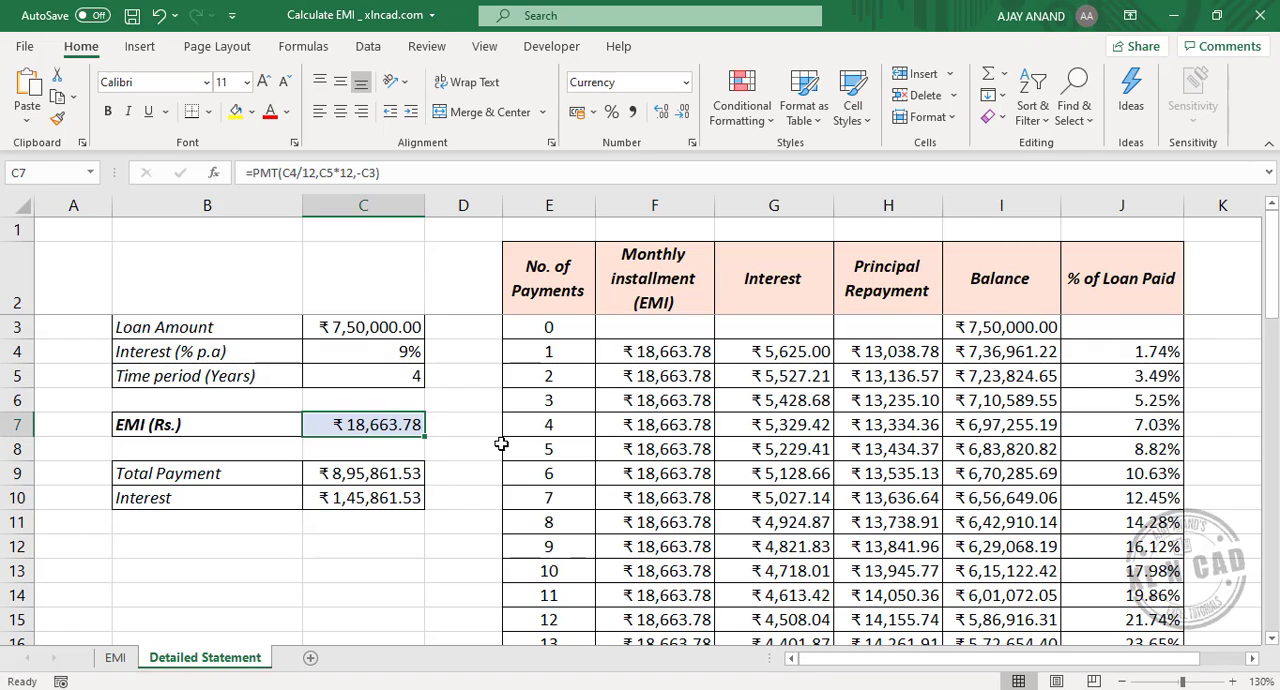
left_click(213, 173)
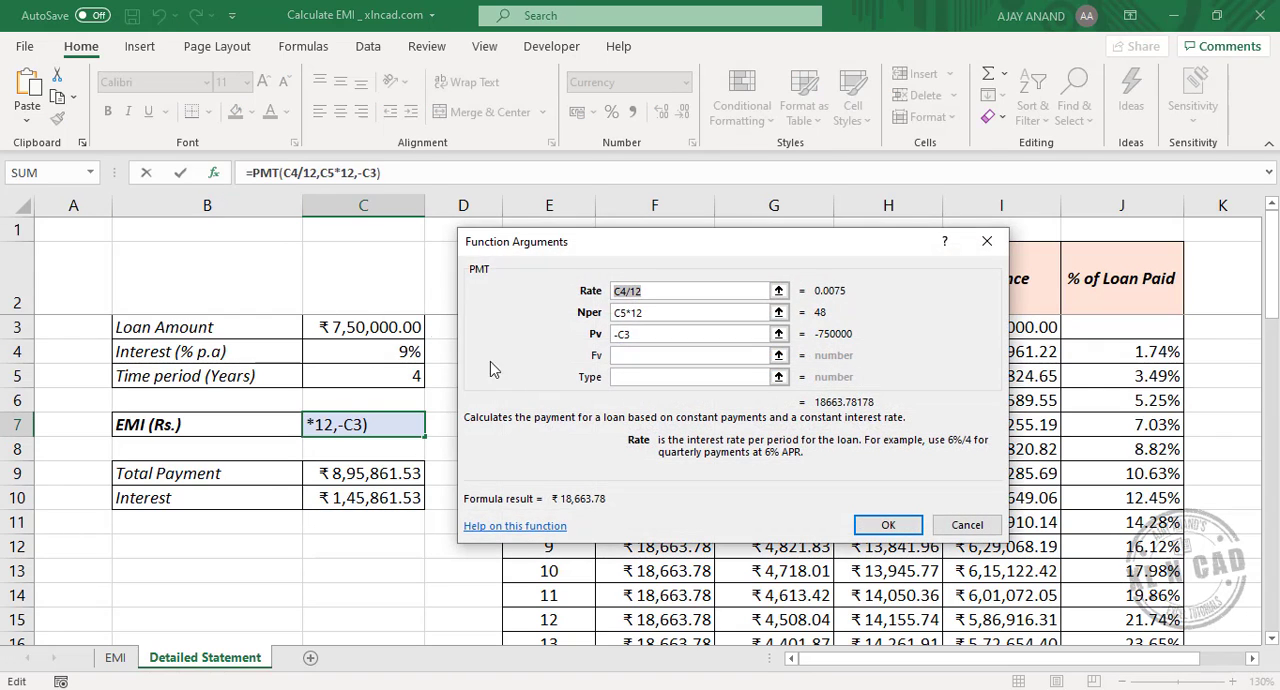